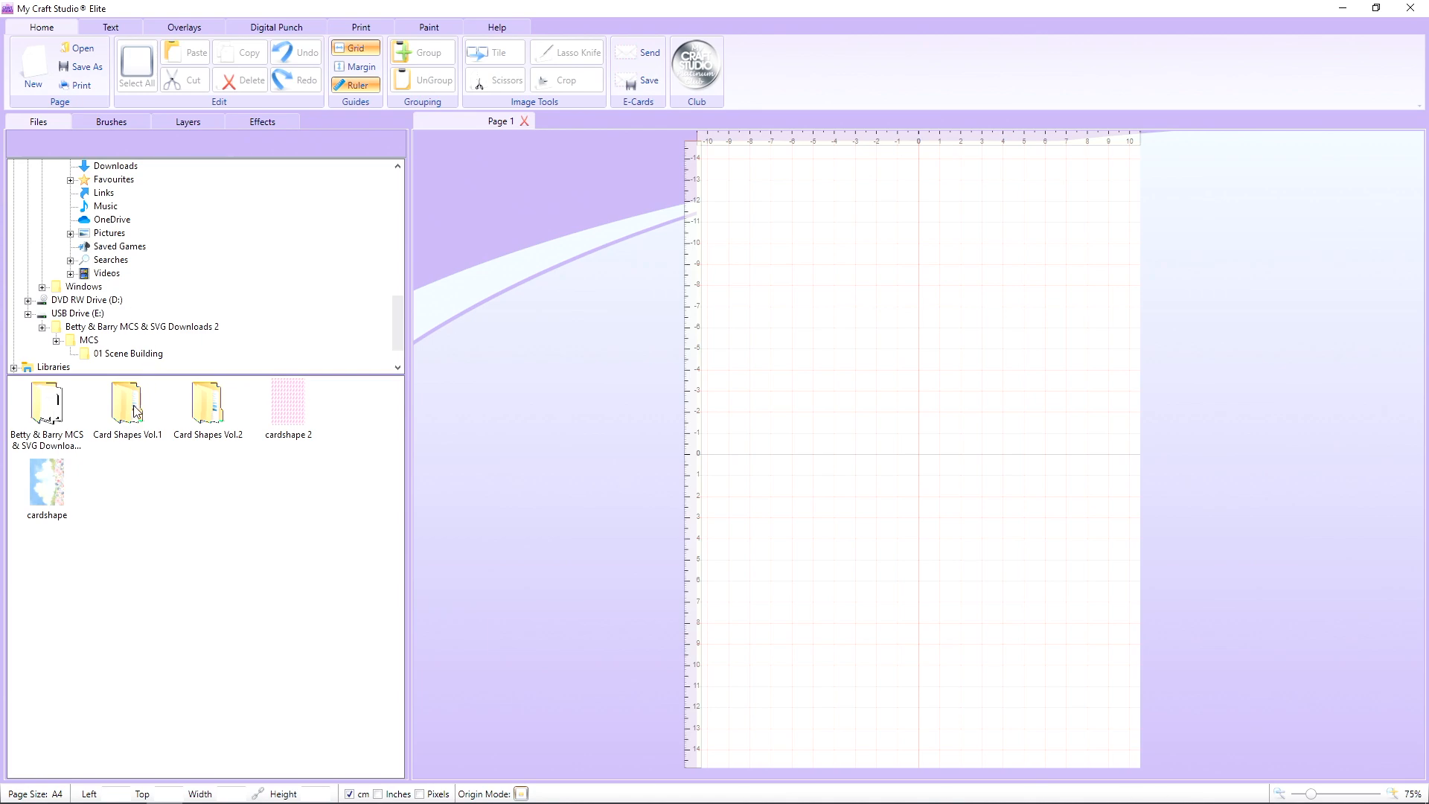
Step: Open the Backgrounds folder of the Card Shapes Vol.1 artwork in My Craft Studio Files
double_click(126, 417)
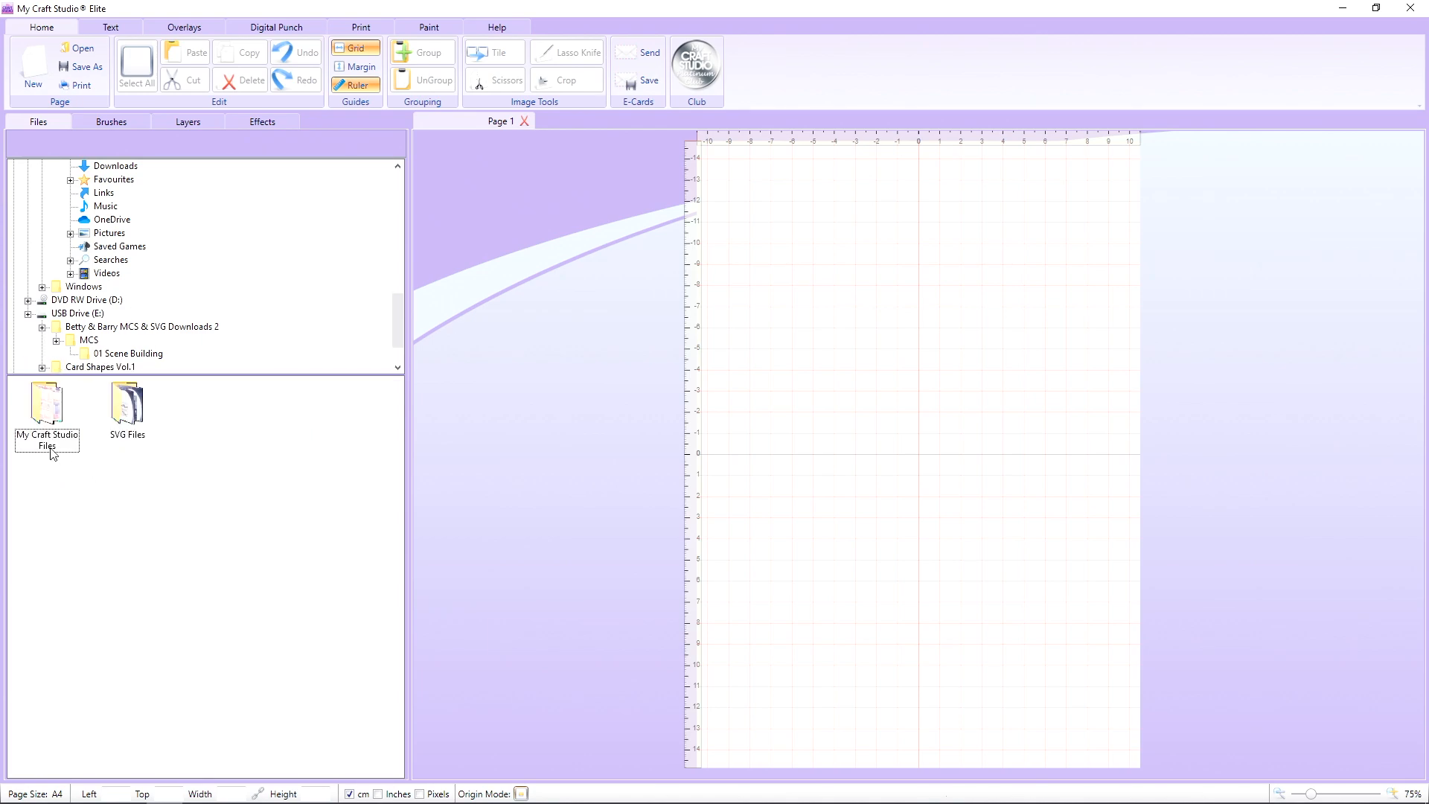
double_click(49, 408)
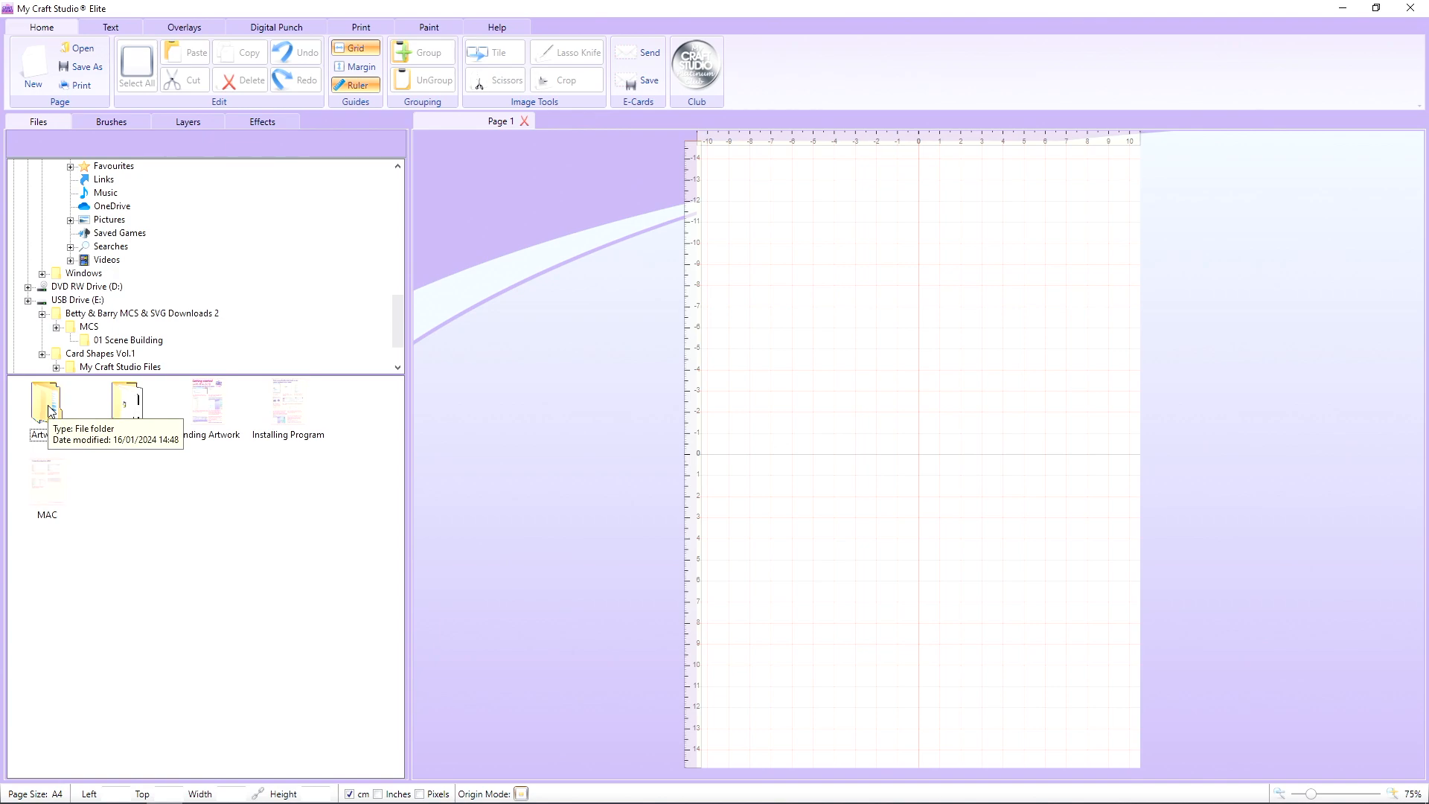
double_click(49, 409)
double_click(54, 417)
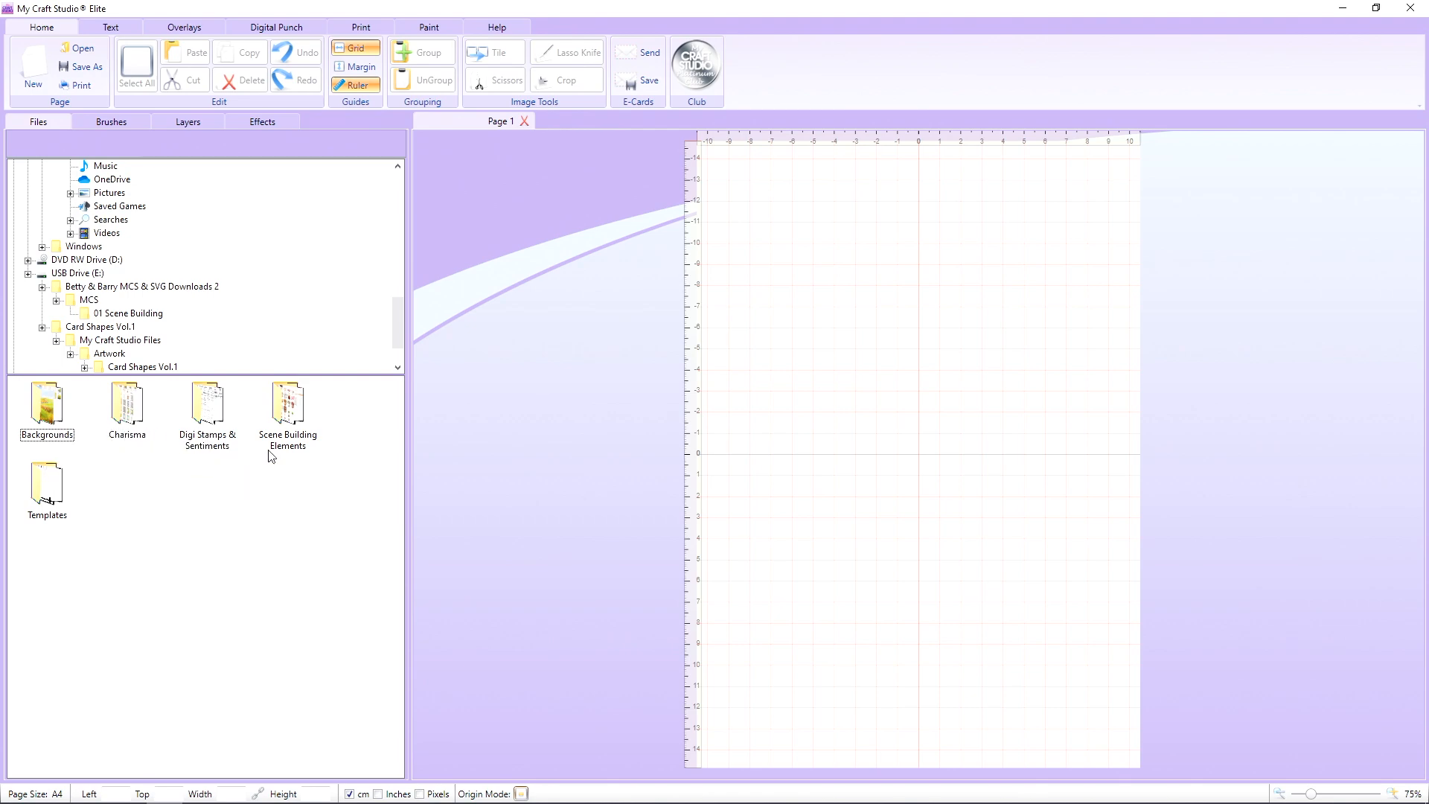
double_click(54, 421)
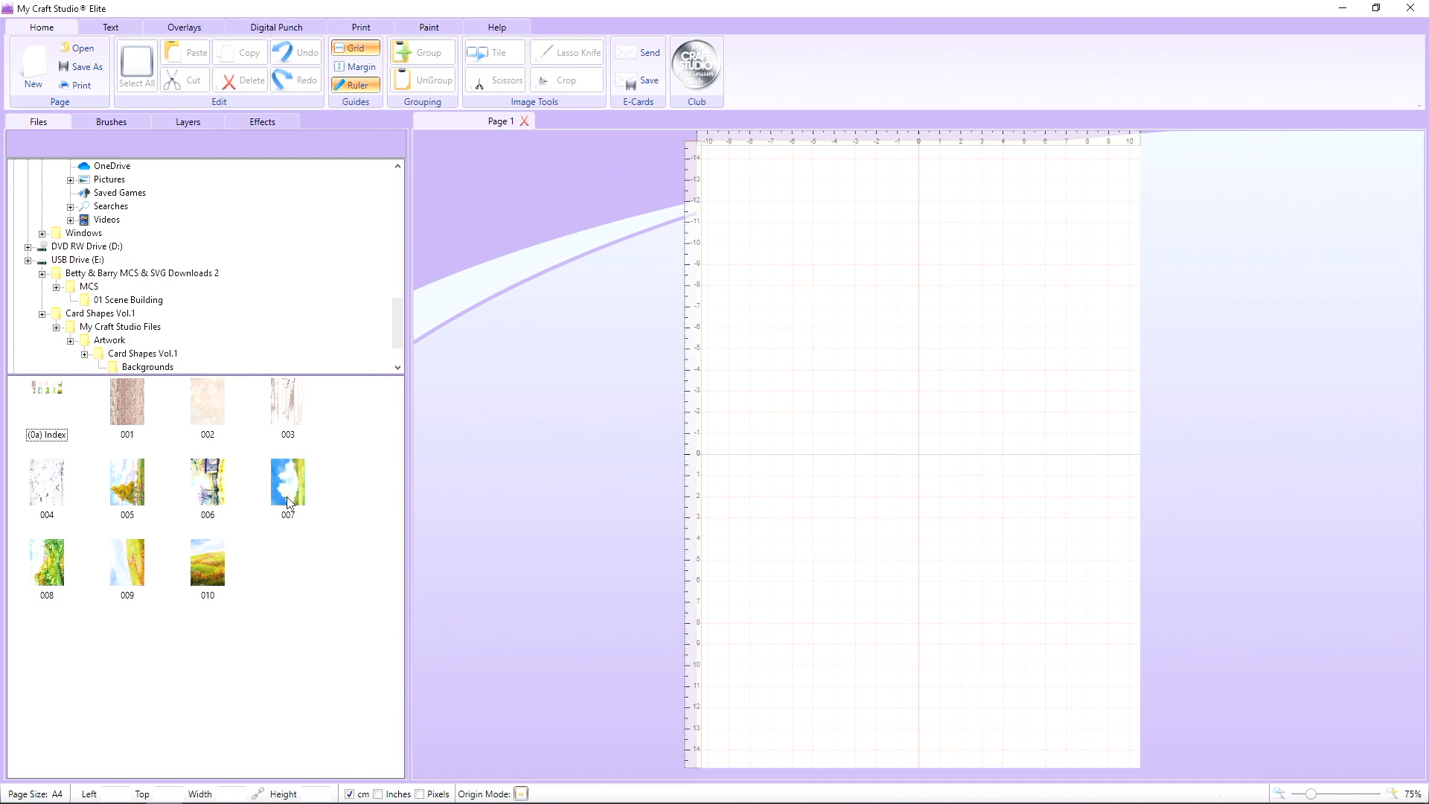
Step: Place background 007 over the whole page and hide the ruler and grid guides
drag(288, 498, 788, 348)
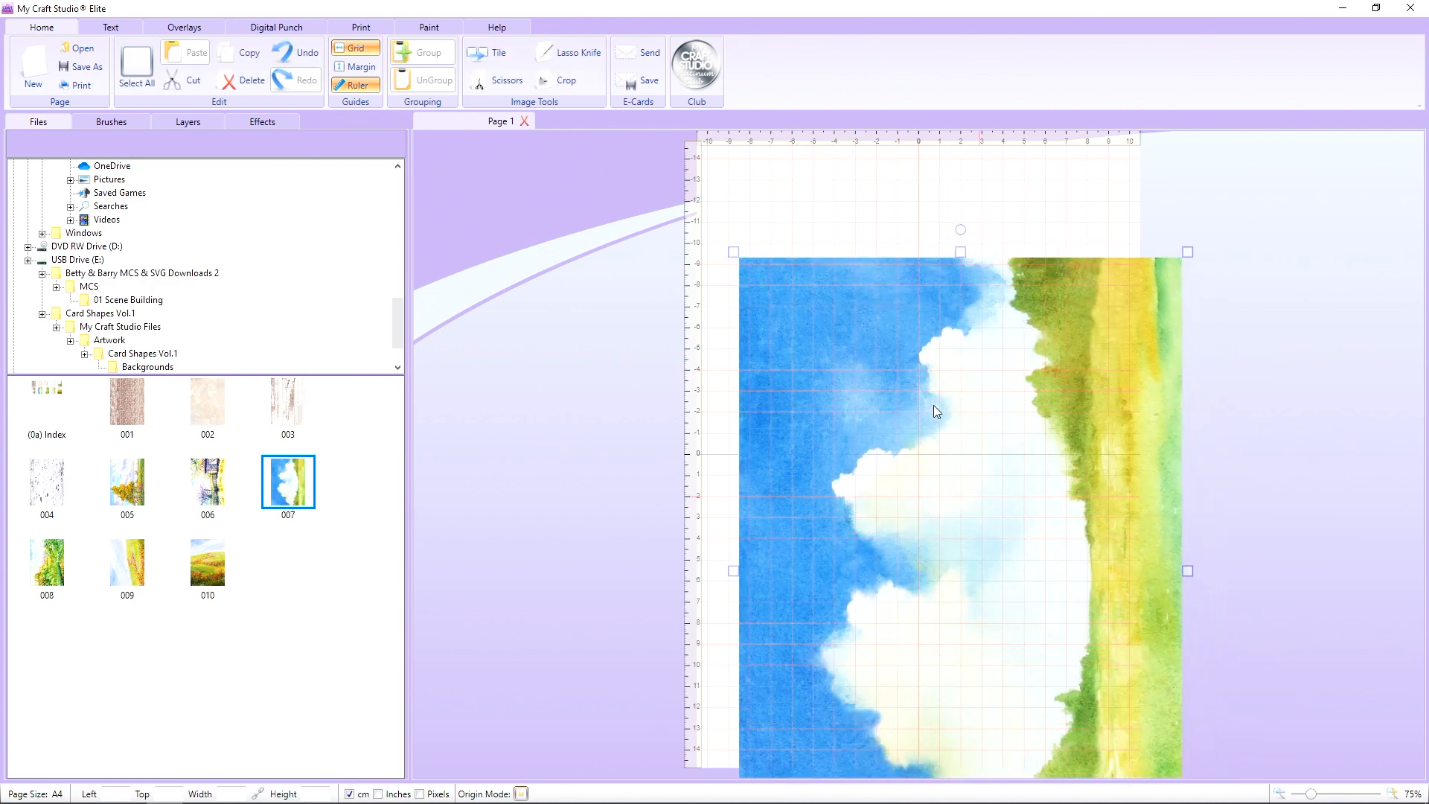
drag(903, 297, 895, 297)
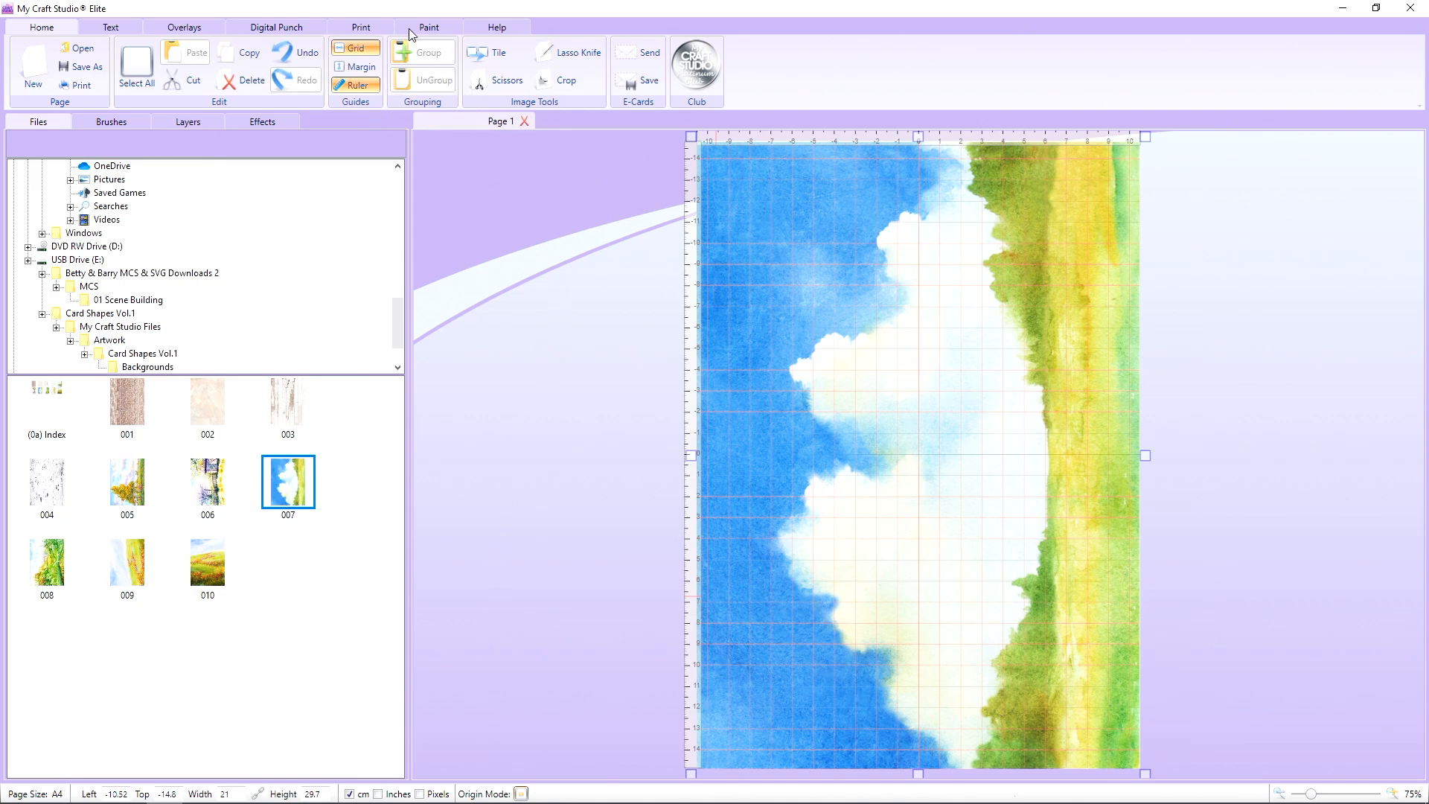
click(357, 85)
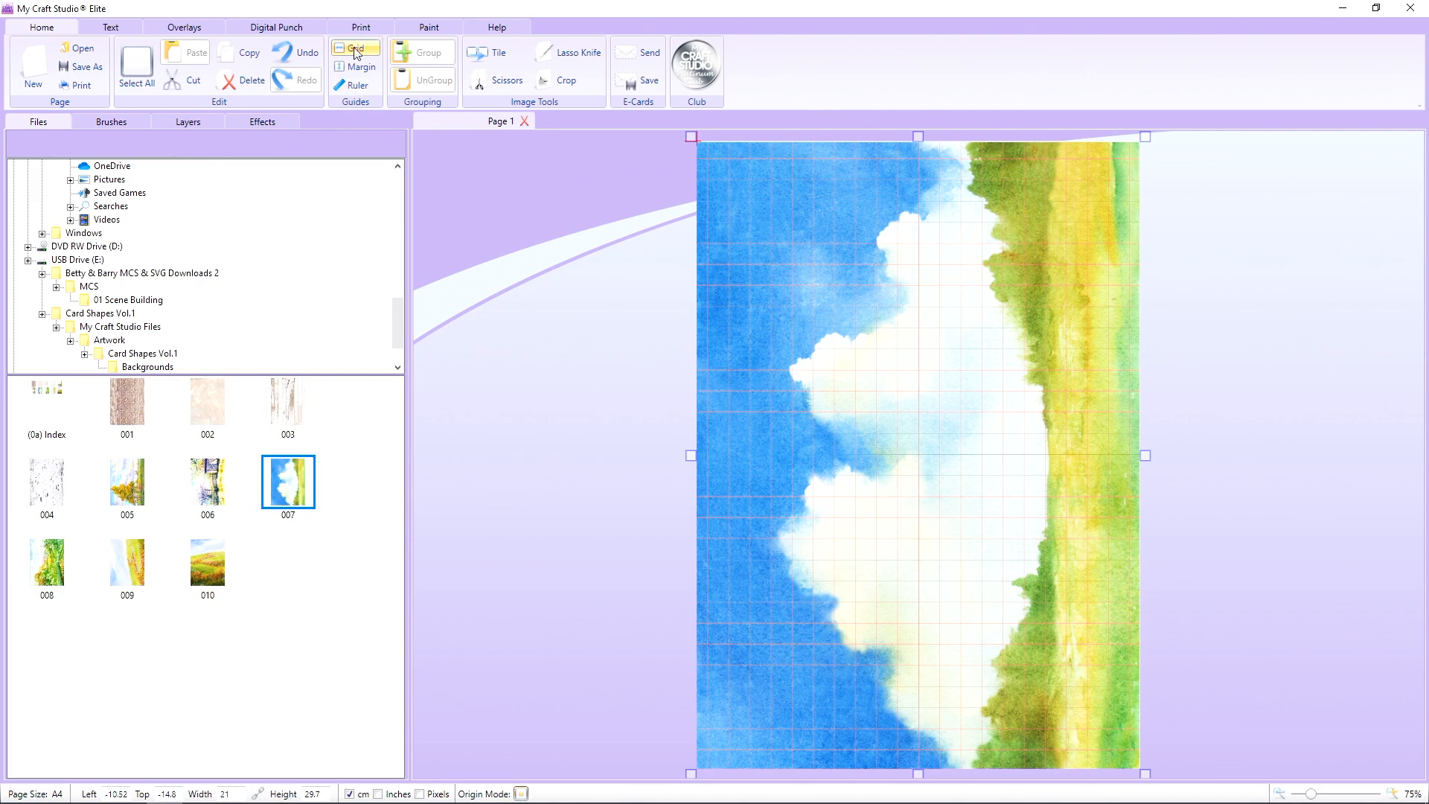
click(355, 47)
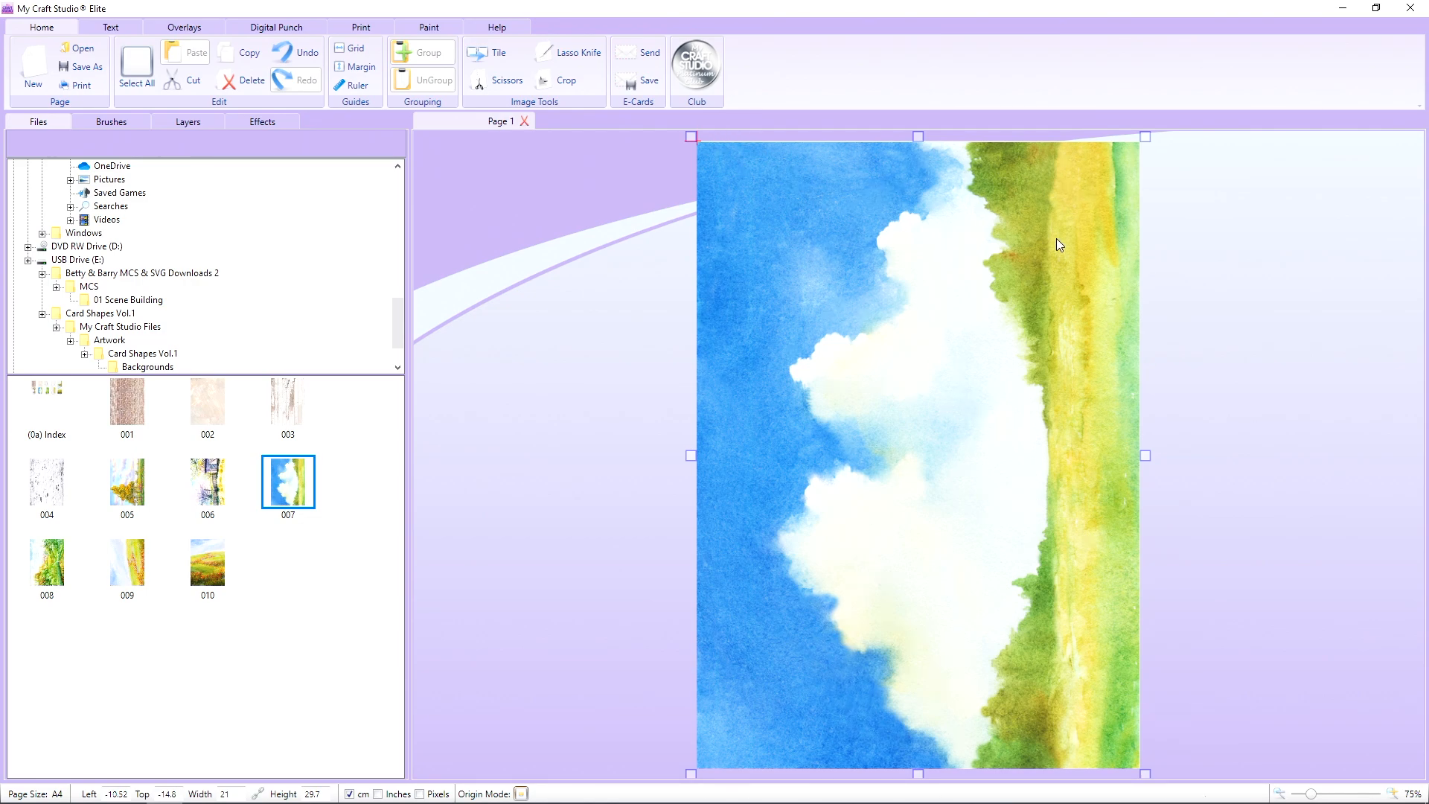
Step: Stretch the background slightly beyond the page edges to about 21.21 × 29.91 cm and centre it horizontally
mouse_move(991, 379)
mouse_down()
mouse_move(922, 386)
mouse_move(993, 383)
mouse_up()
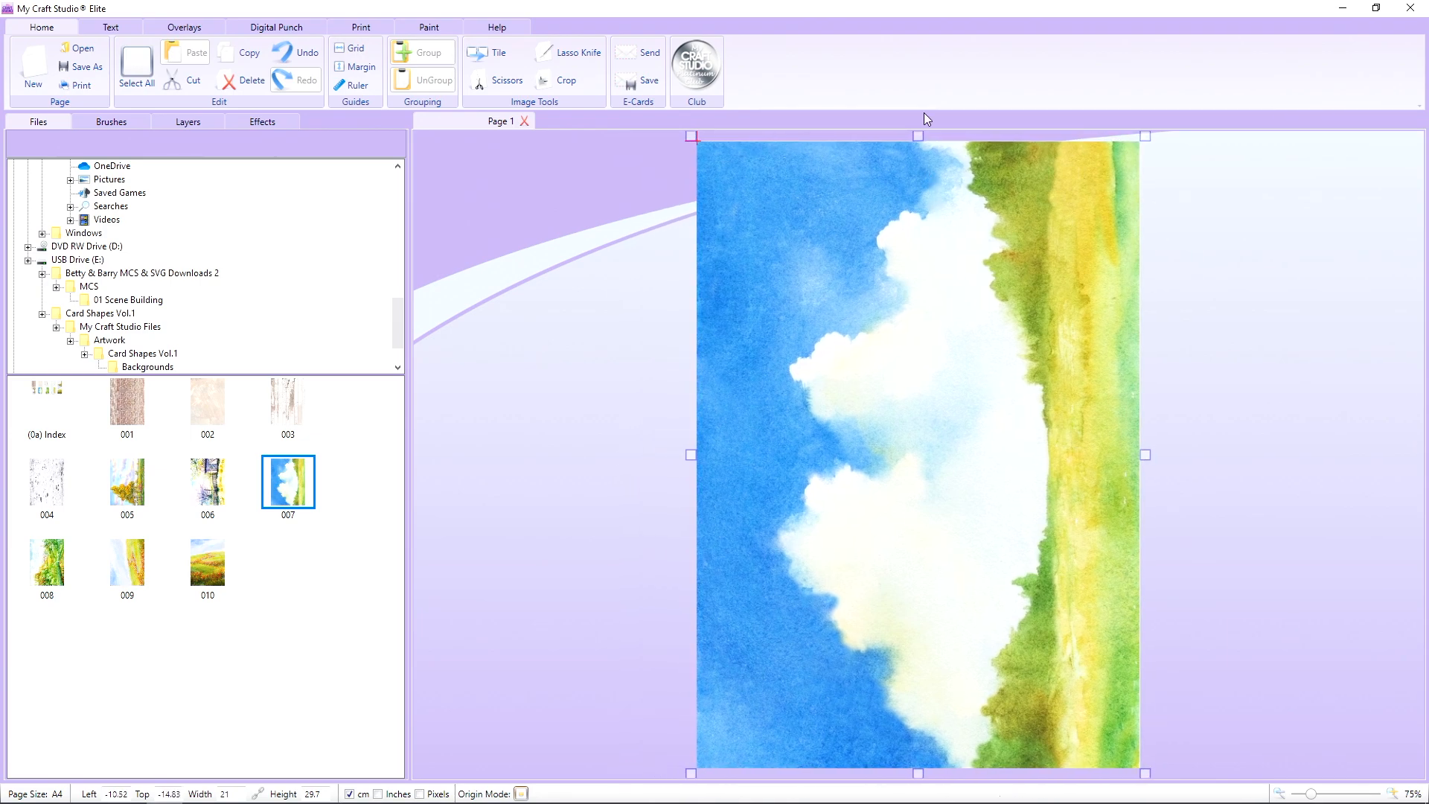
drag(919, 132, 920, 126)
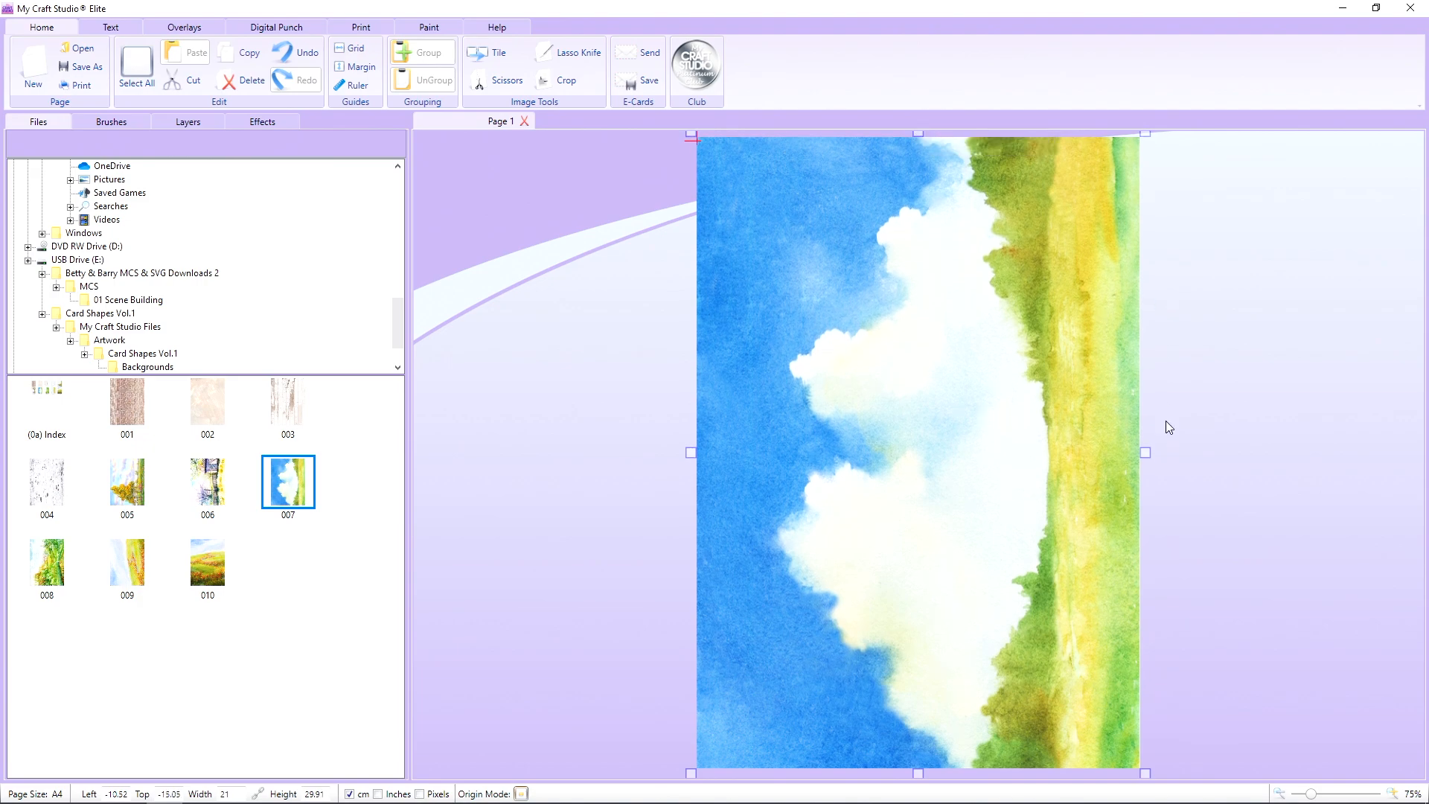
drag(1147, 456, 1151, 455)
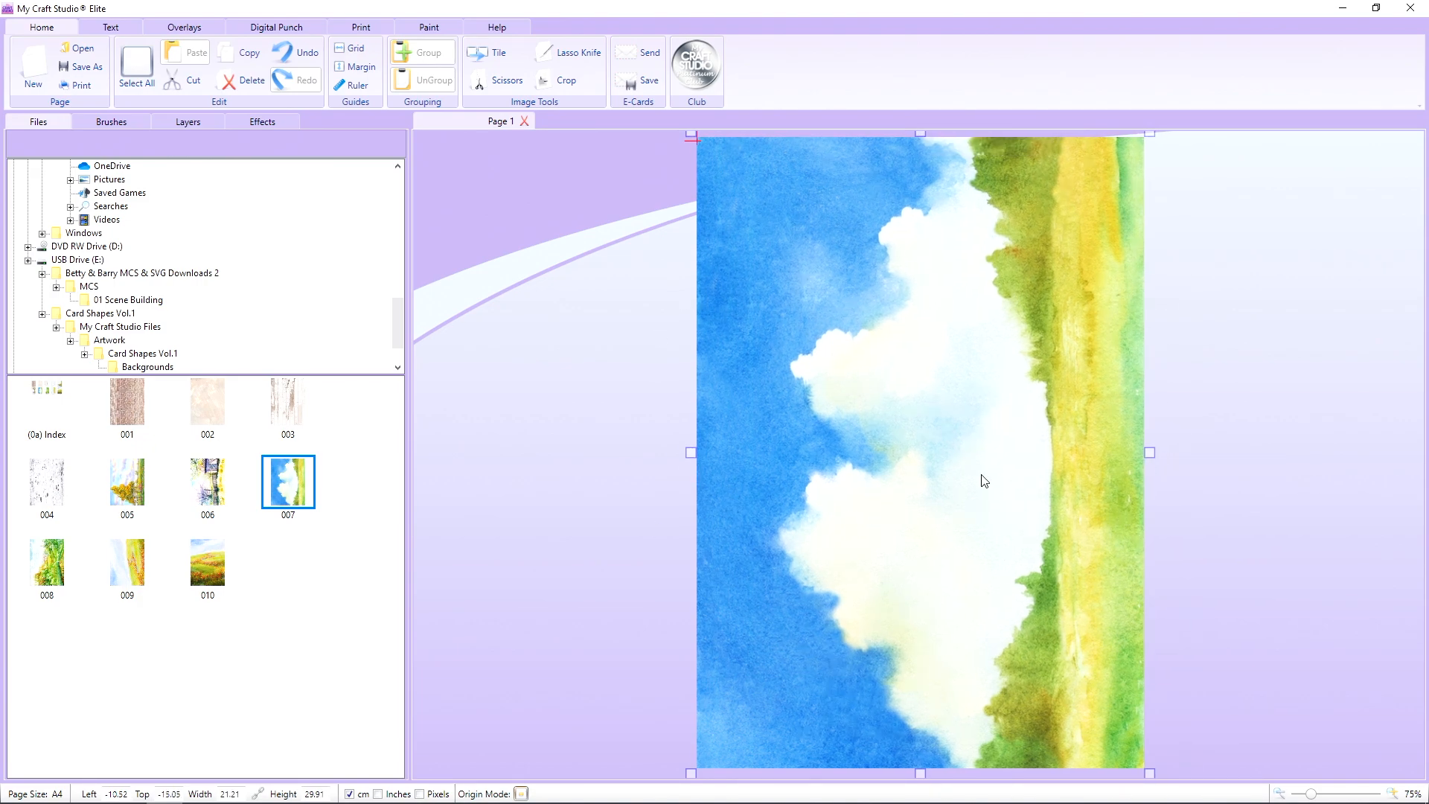
mouse_move(815, 498)
mouse_down()
mouse_move(801, 498)
mouse_move(821, 498)
mouse_up()
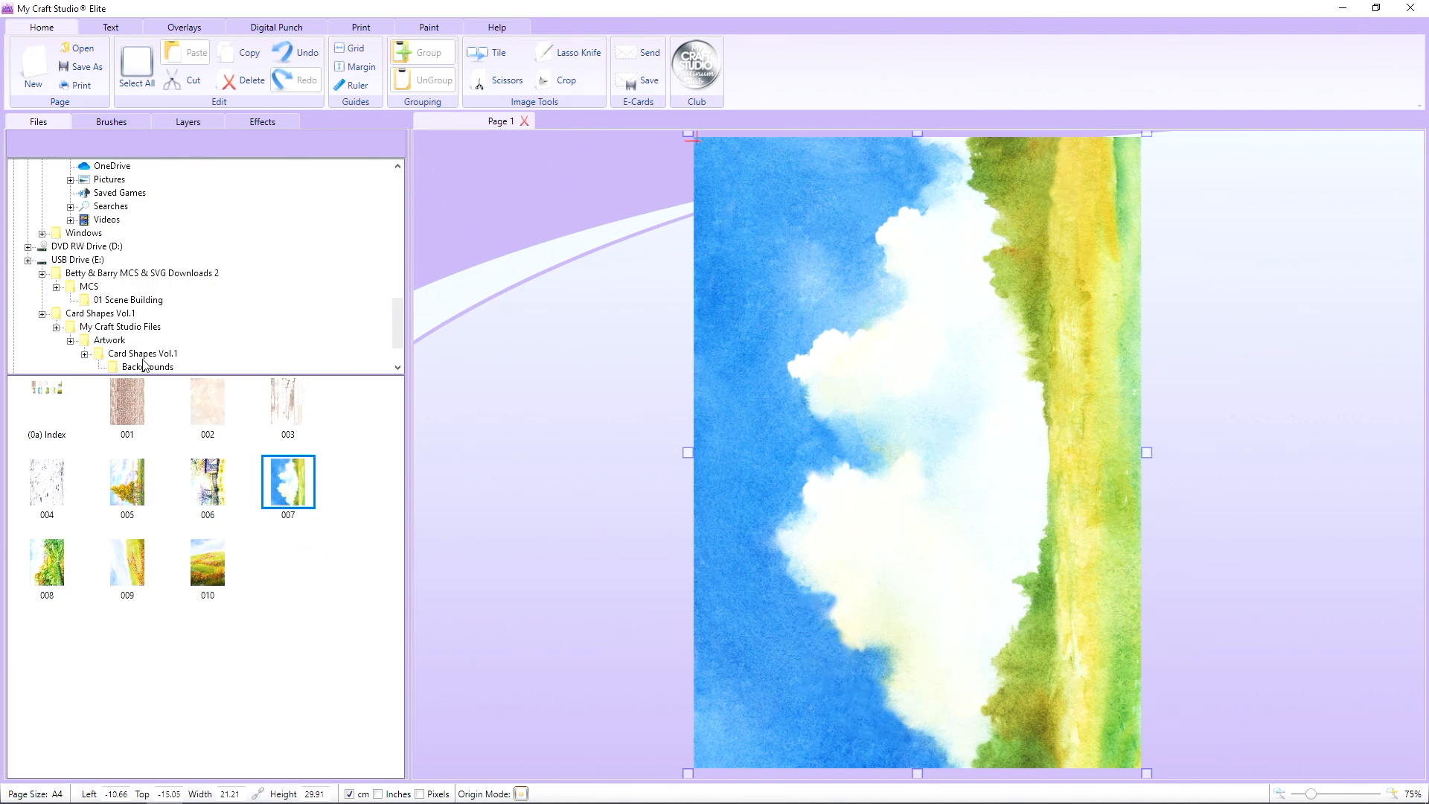
Step: Add flower cluster 002 from the Scene Building Elements folder and place it over the page's upper-right corner
scroll(145, 318, down, 1)
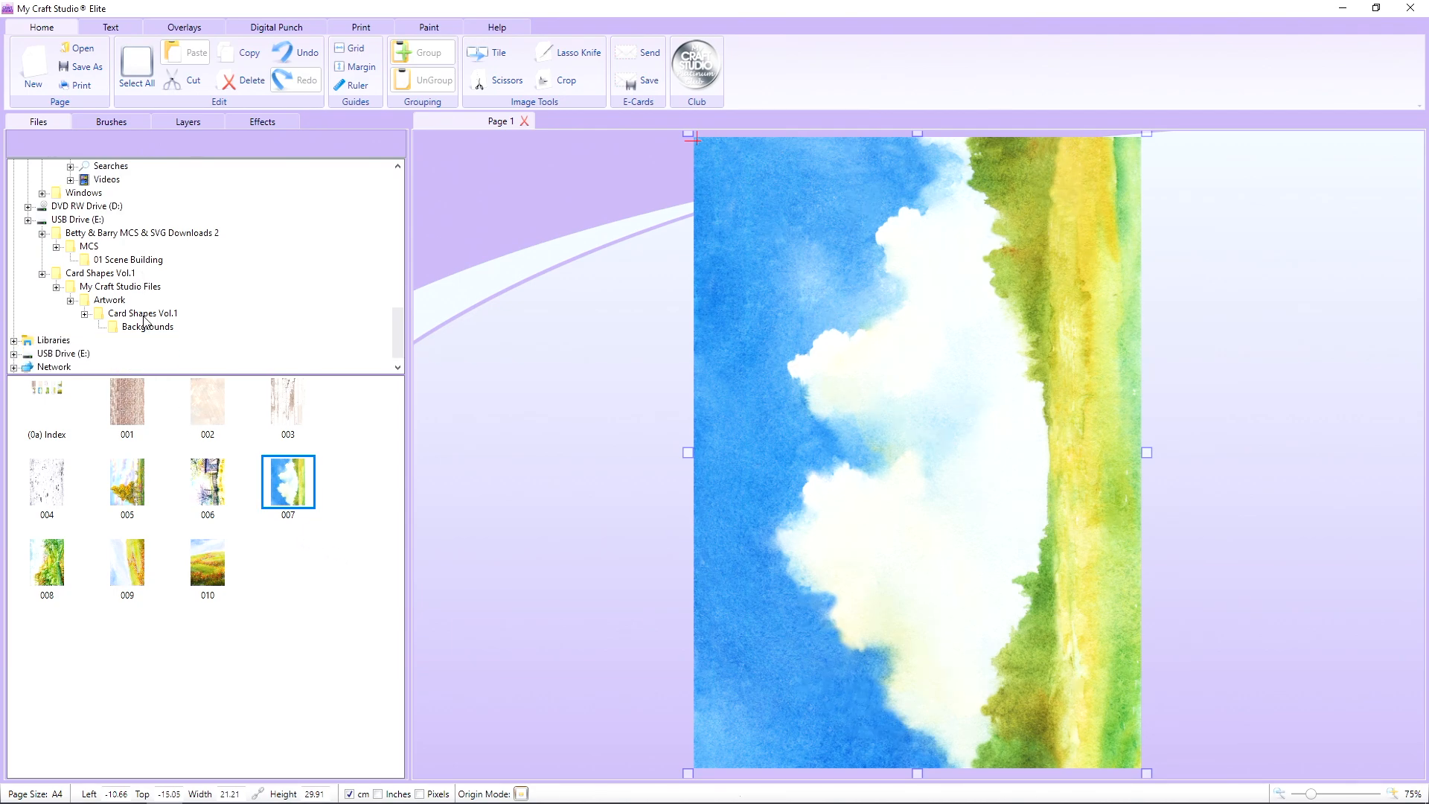
click(144, 315)
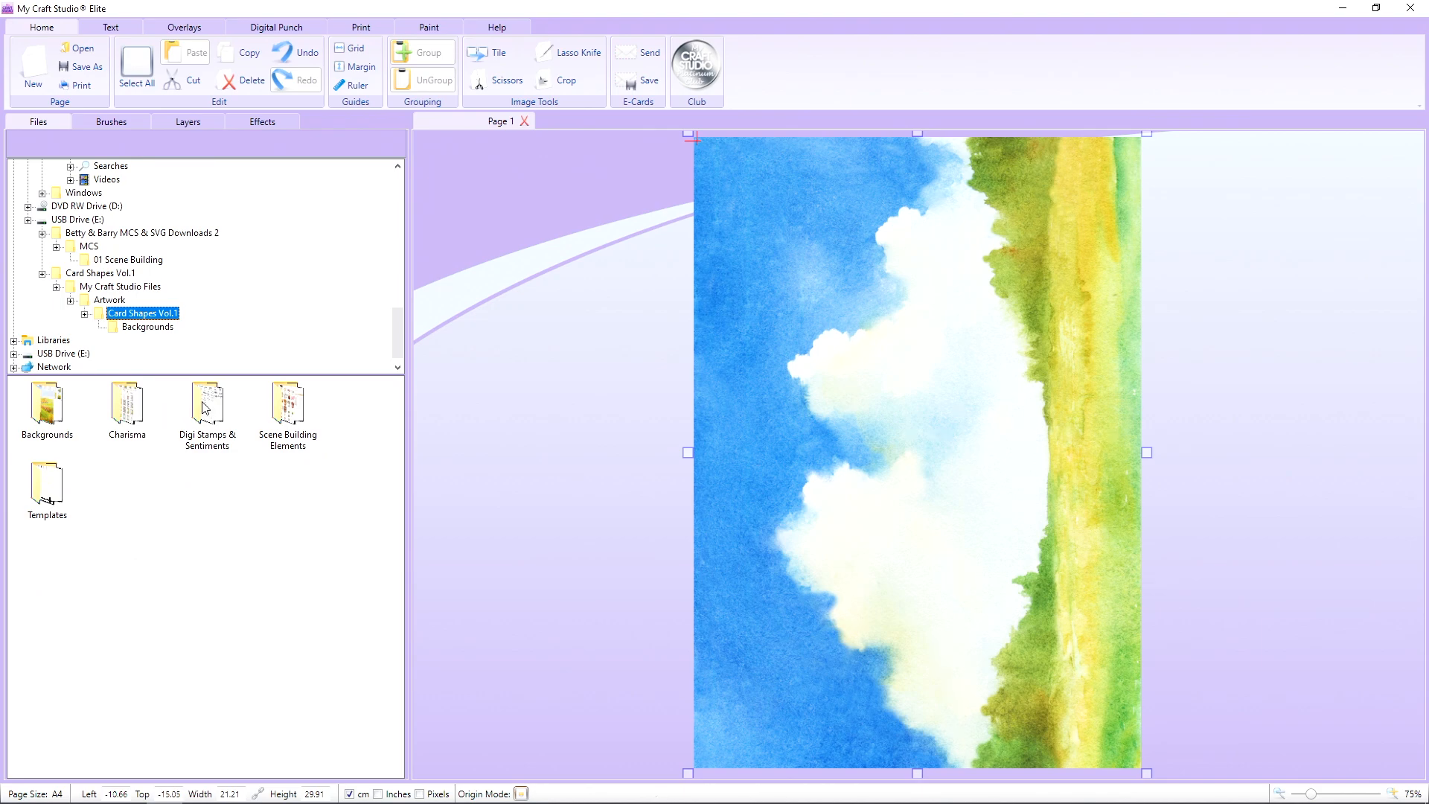
double_click(294, 411)
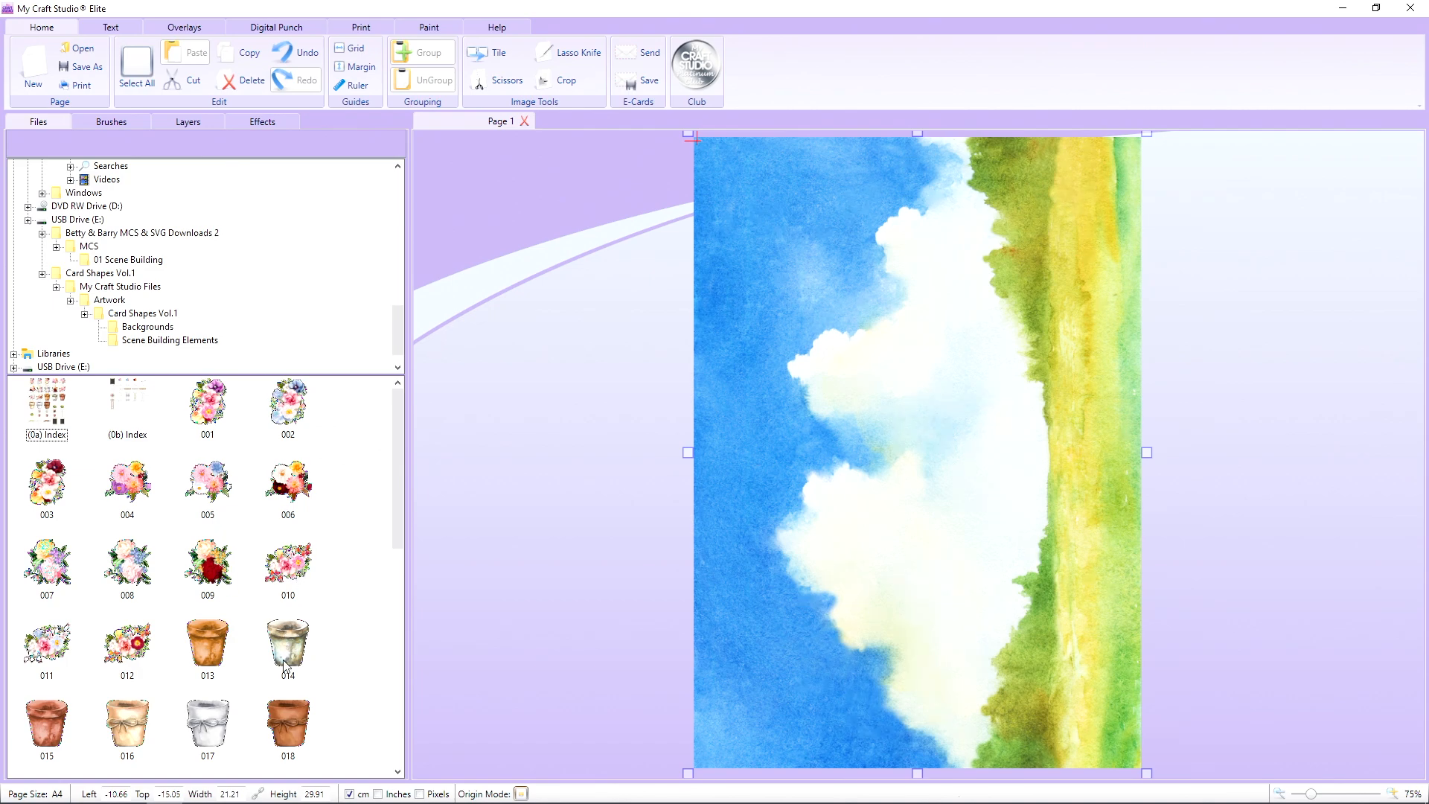
scroll(265, 519, down, 3)
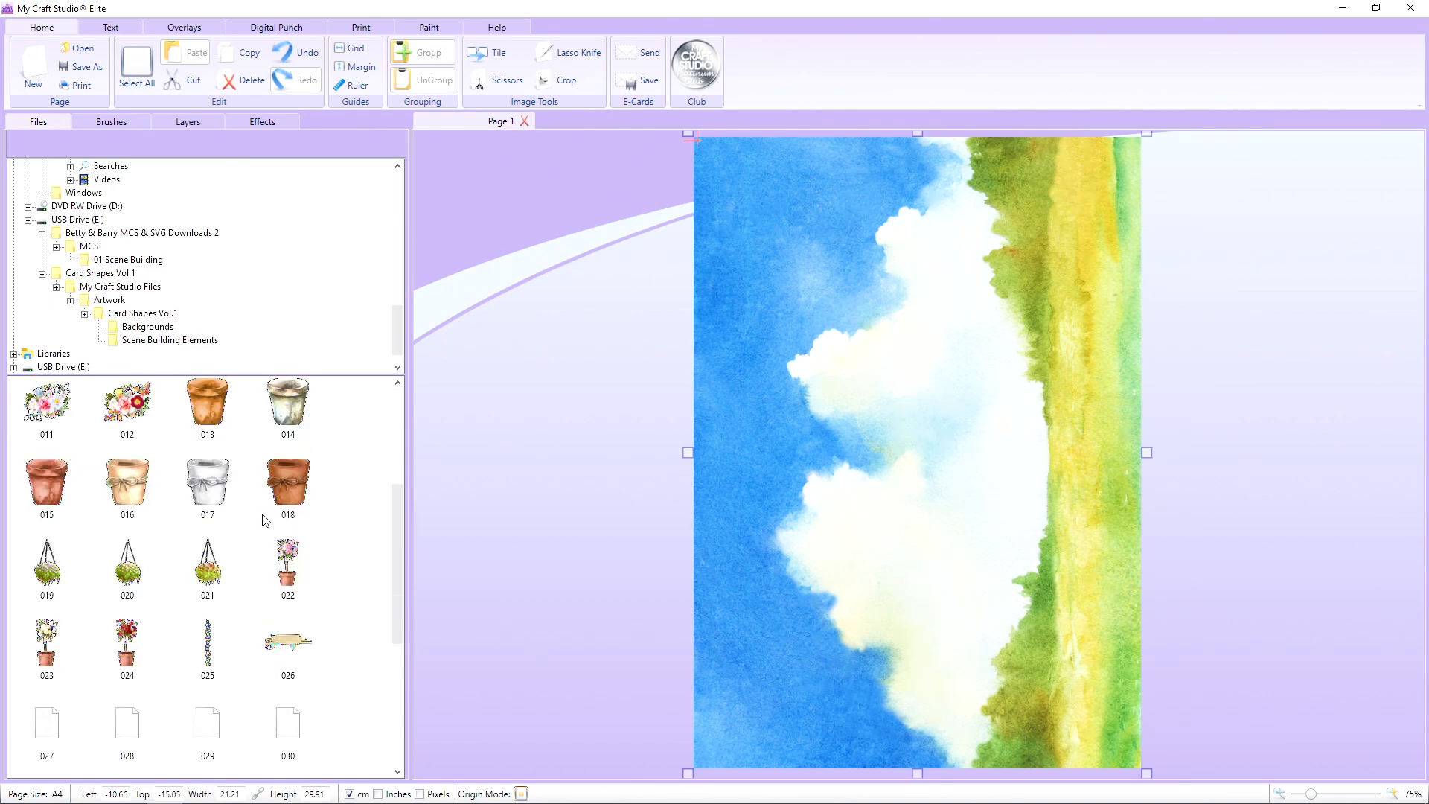
scroll(265, 520, down, 4)
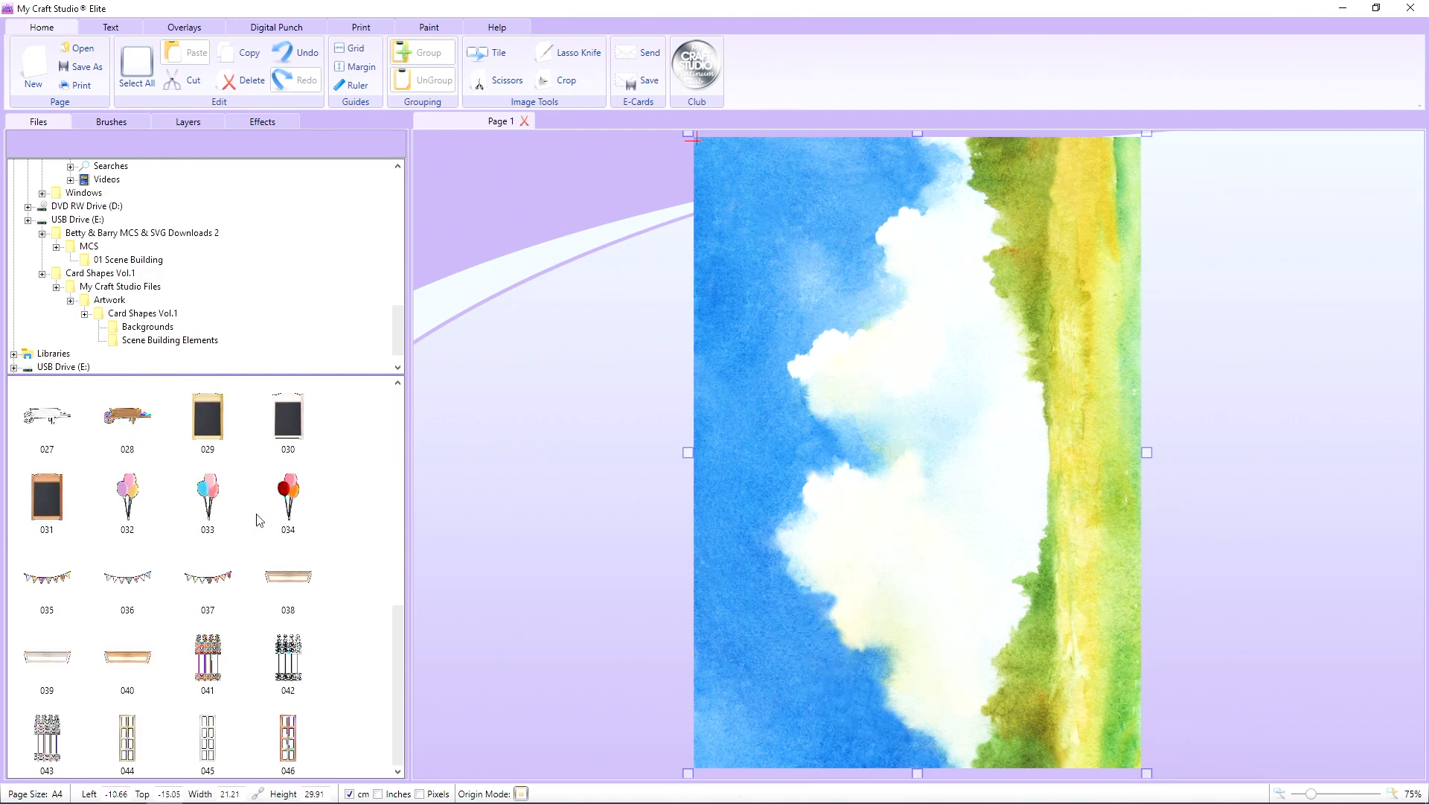
scroll(259, 520, up, 7)
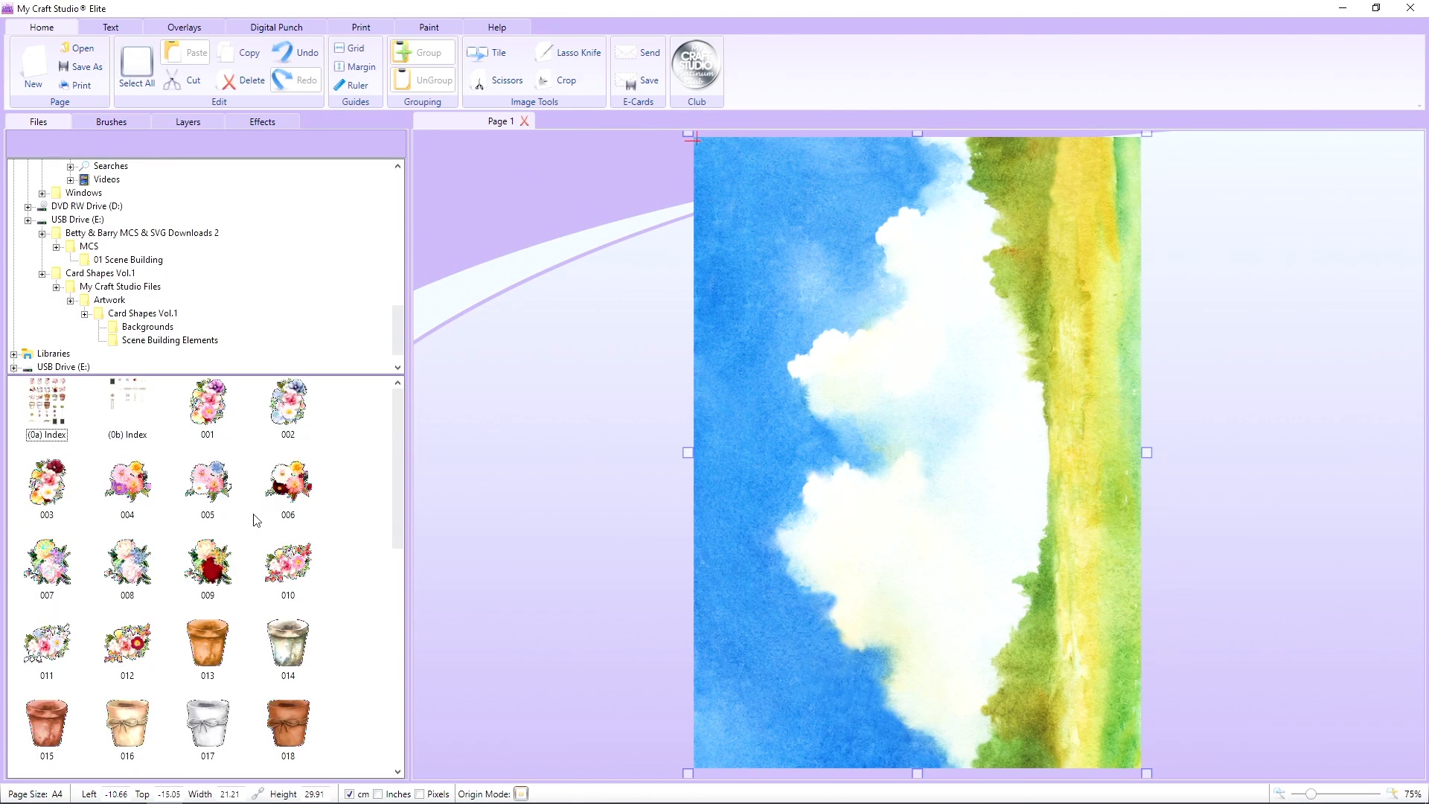
drag(276, 410, 992, 307)
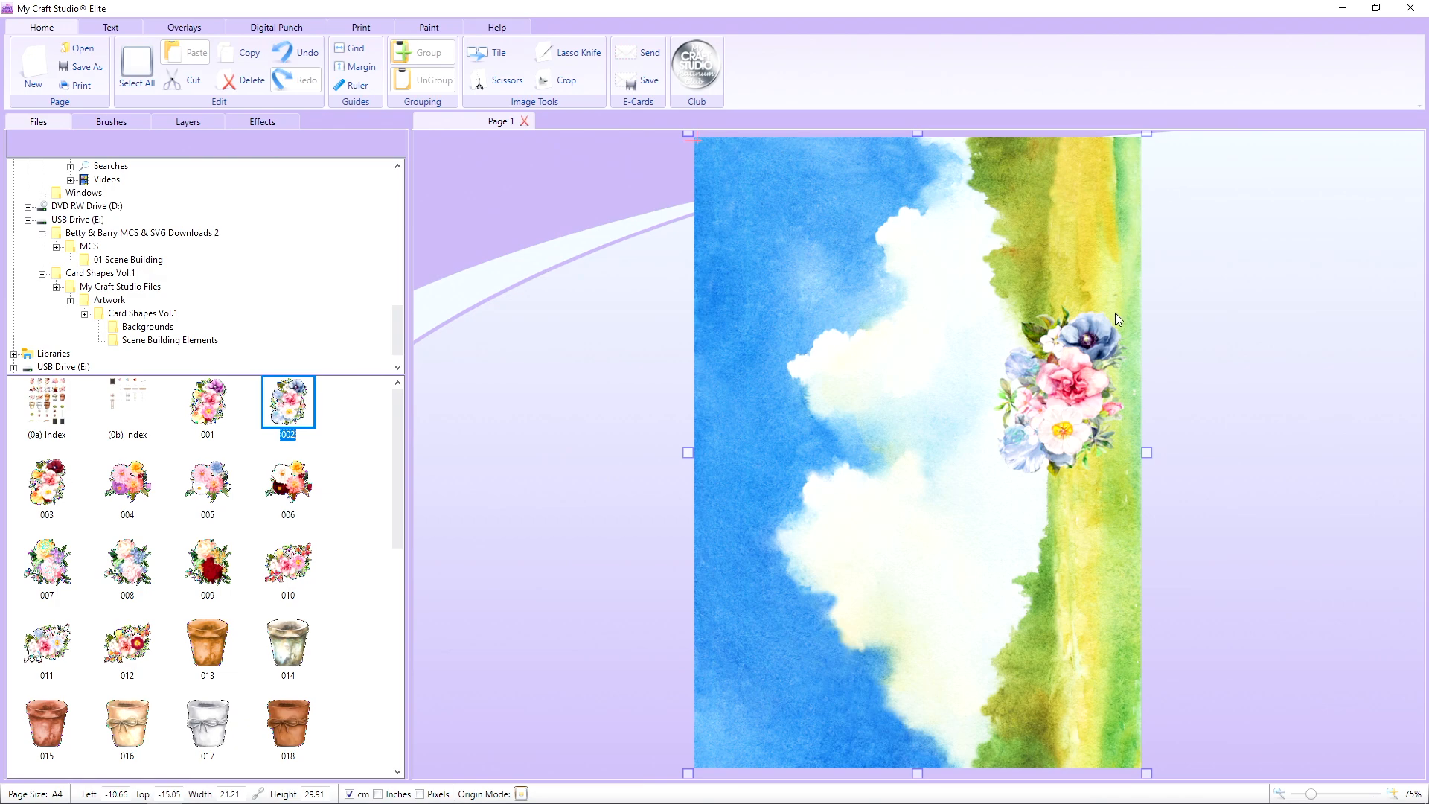
drag(1097, 362, 1133, 198)
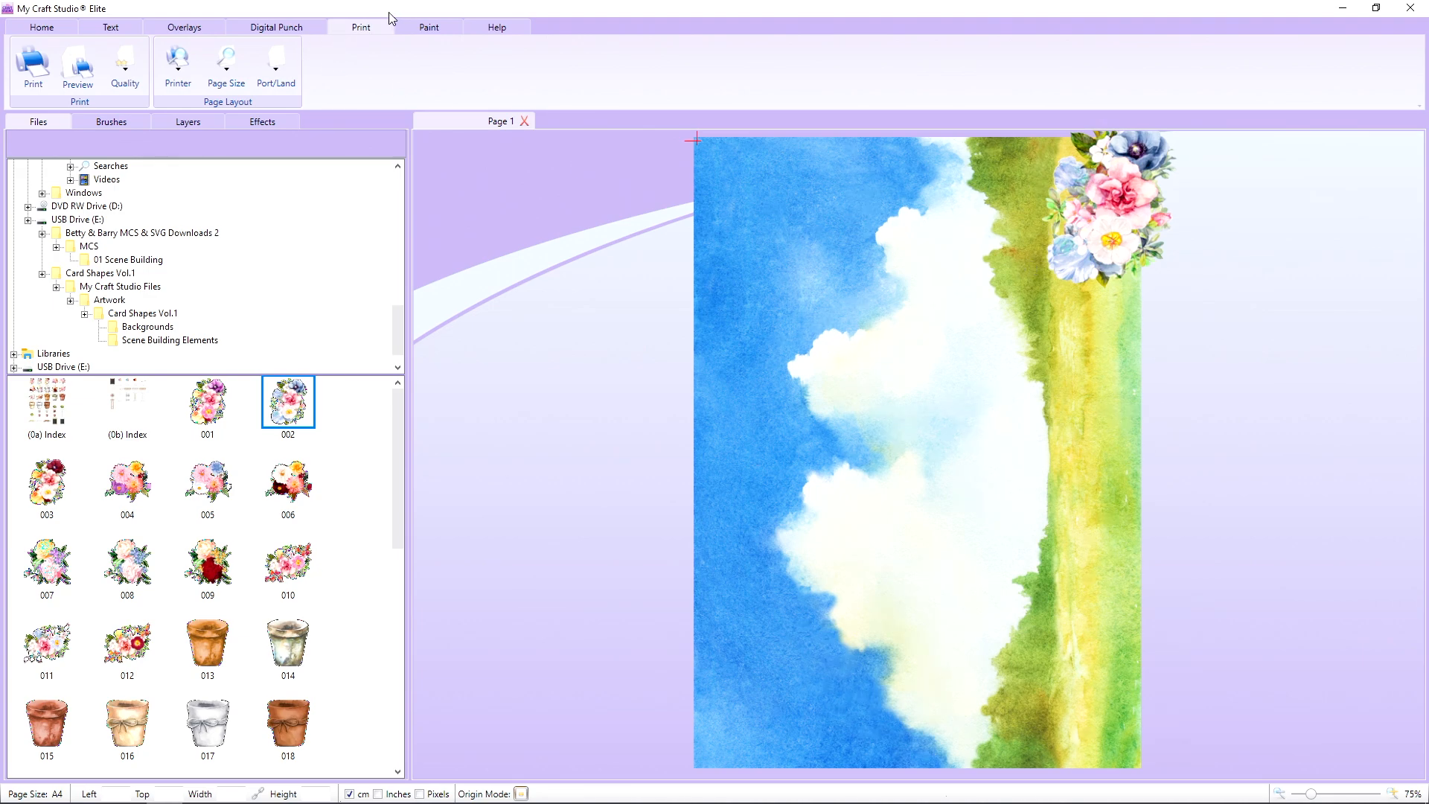
Step: Change the page orientation to Landscape and move the flower cluster off the page to the right
click(285, 87)
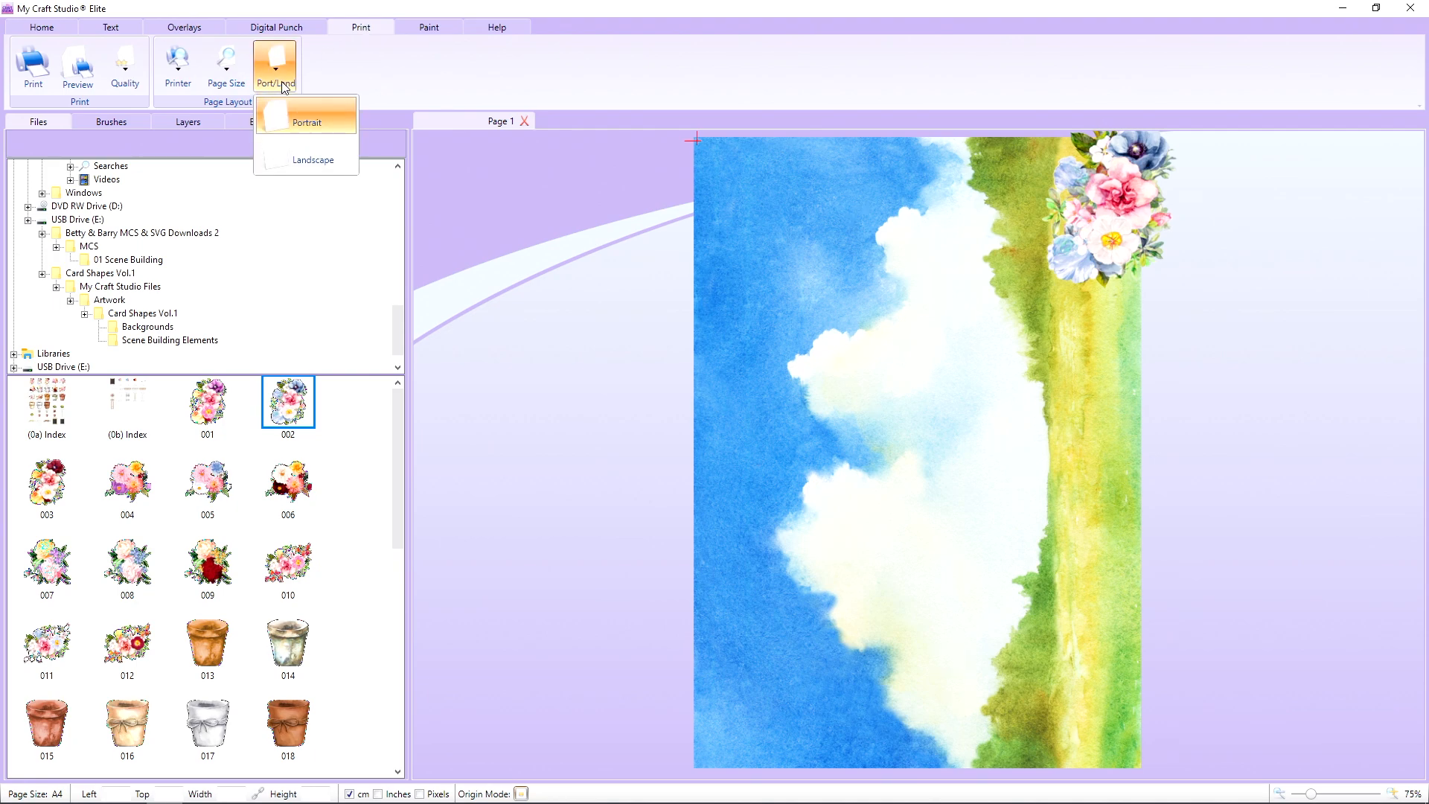
click(313, 160)
drag(1009, 266, 1297, 228)
Step: Rotate the background 90° clockwise and position it to cover the landscape page
drag(994, 417, 934, 321)
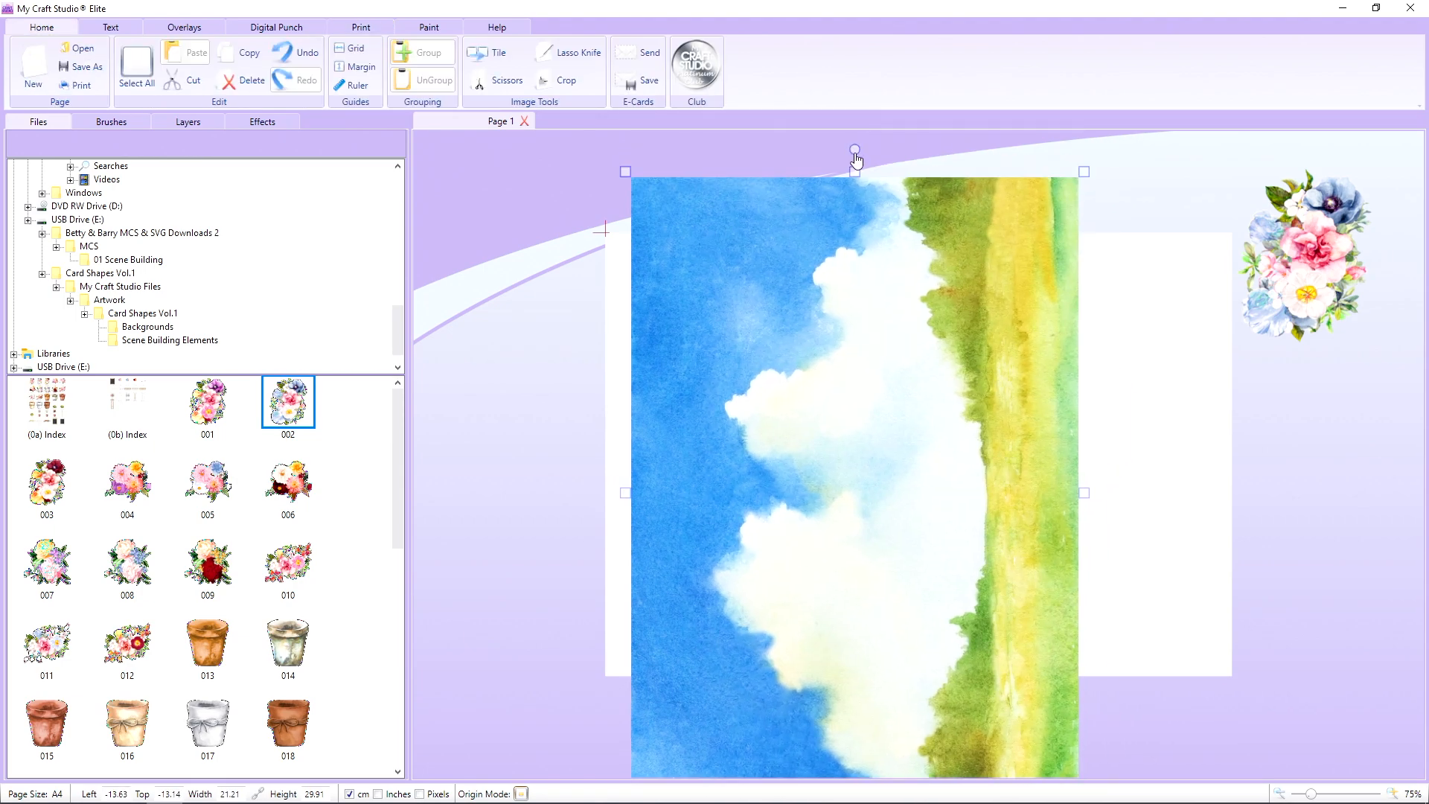
drag(854, 148, 1126, 494)
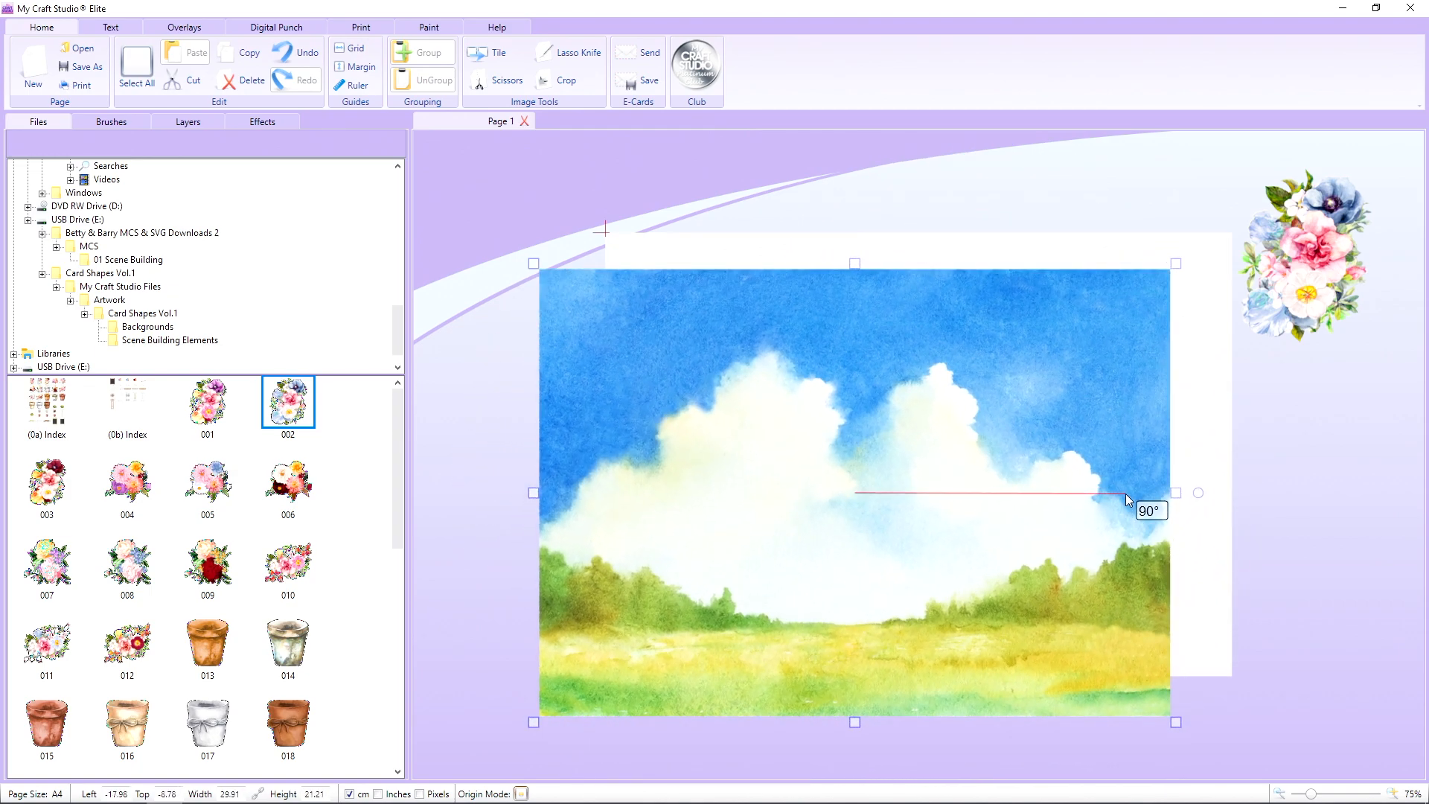
drag(1125, 494, 1126, 493)
drag(938, 469, 1004, 439)
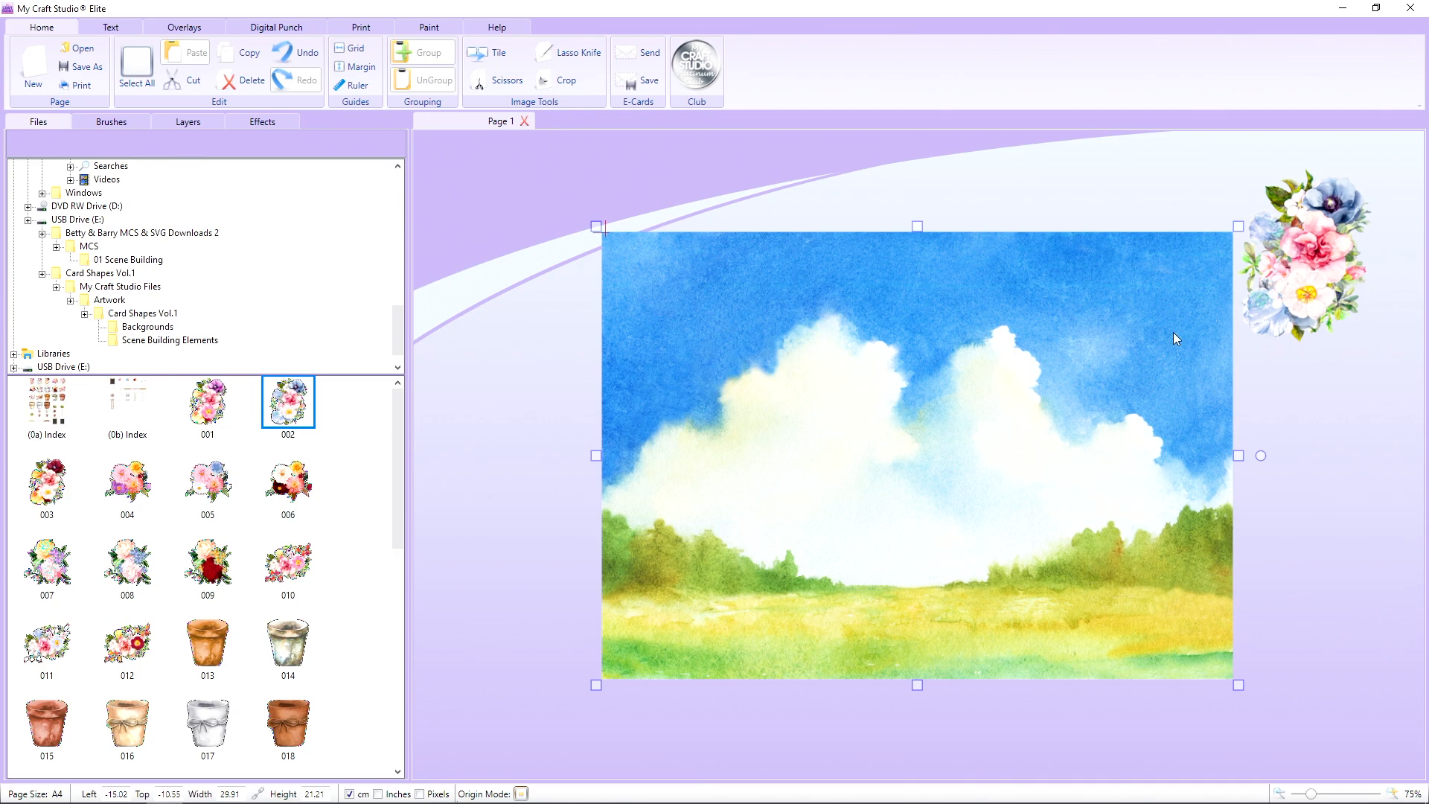
Step: Tilt the flower cluster clockwise and move it over the page's lower-right corner
drag(1301, 235, 1271, 508)
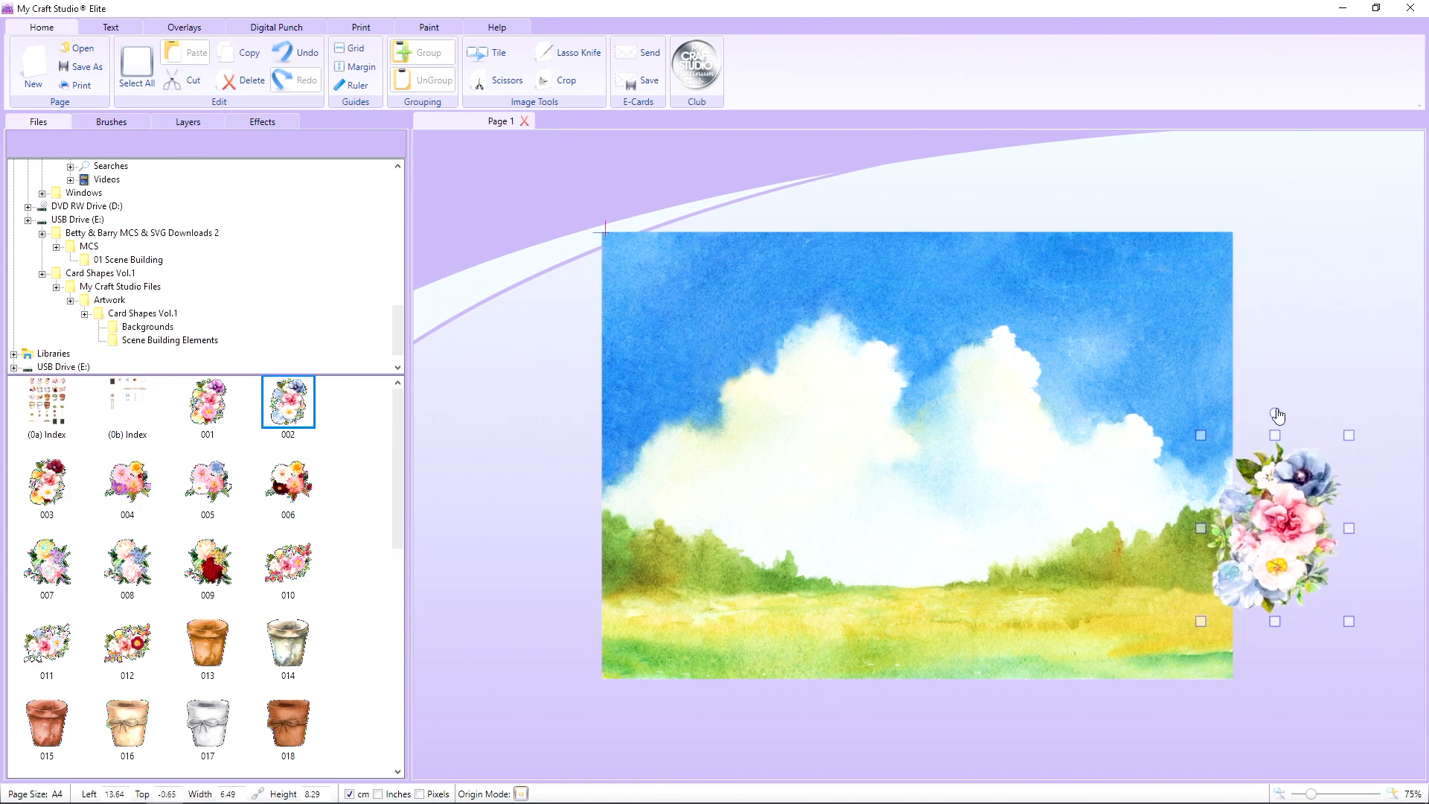
drag(1278, 415, 1350, 466)
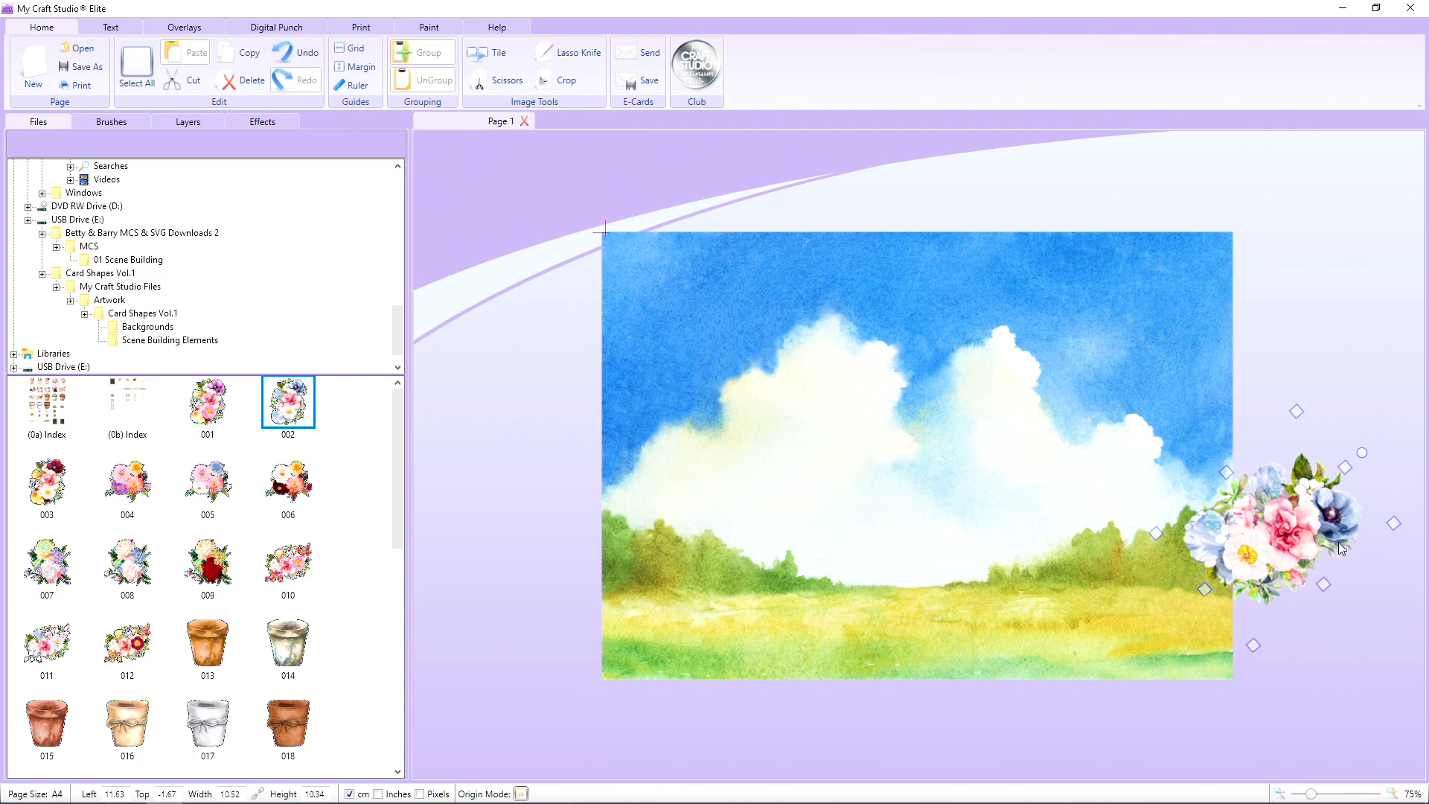
drag(1338, 541, 1216, 671)
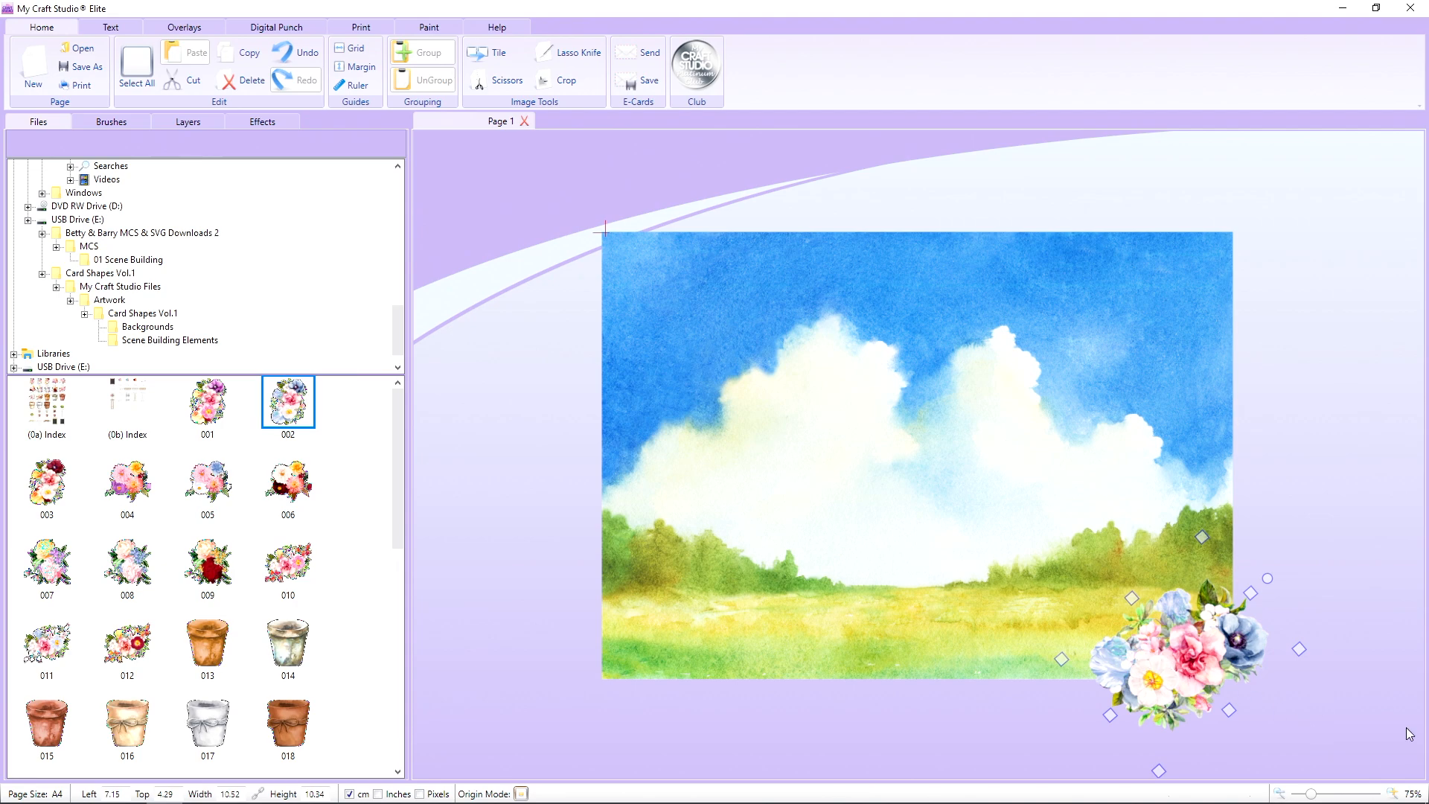
click(560, 82)
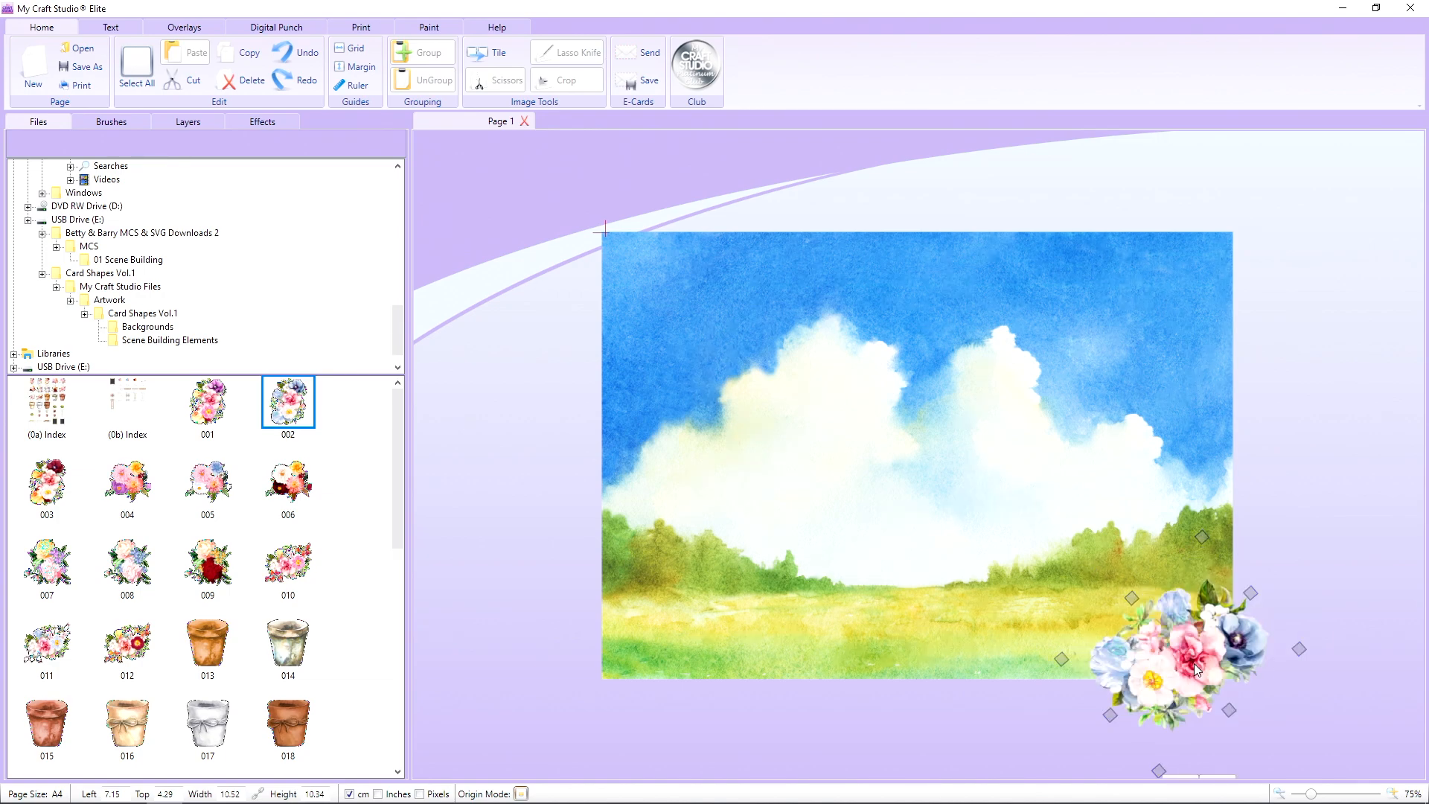
drag(1199, 658, 1194, 655)
drag(1225, 703, 1224, 698)
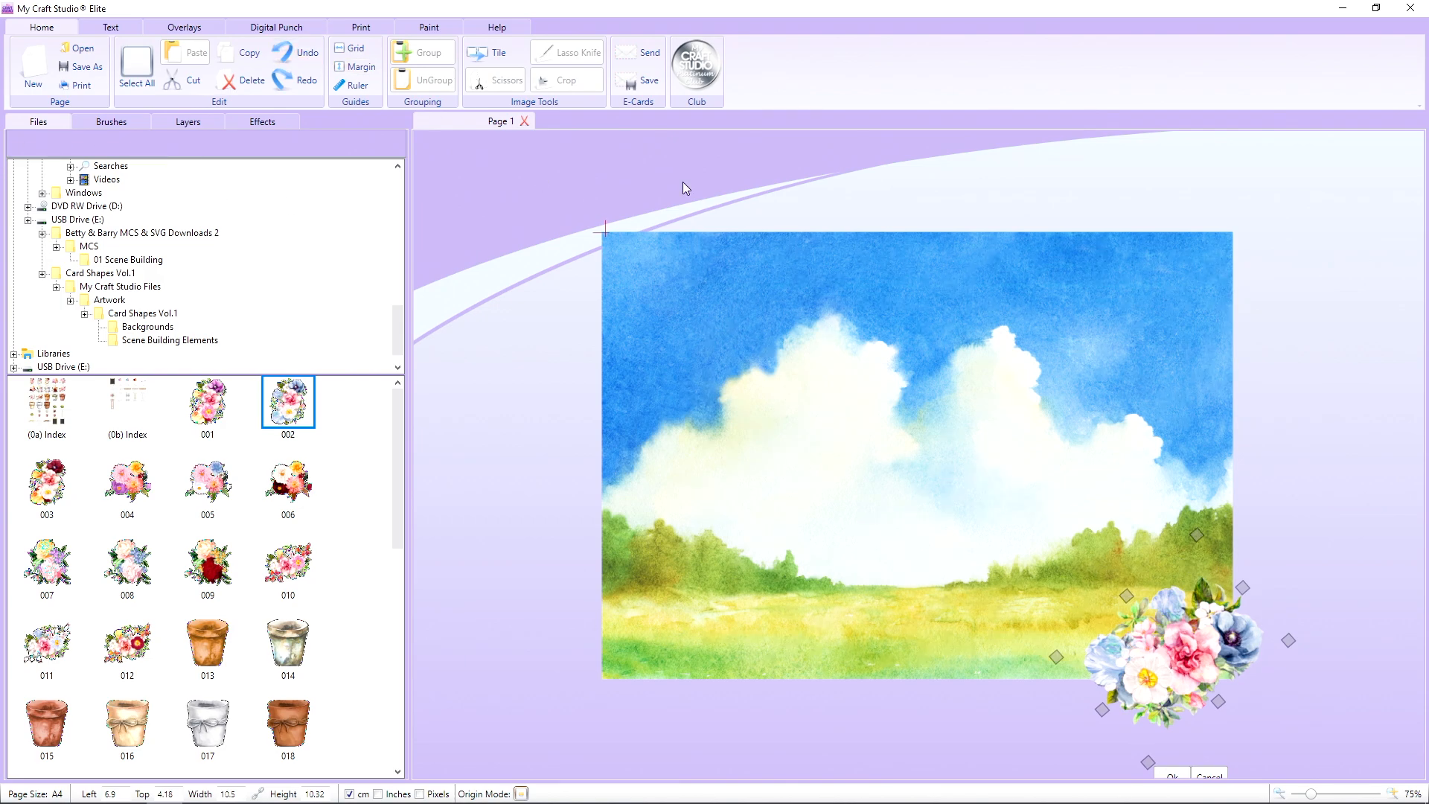
click(1220, 779)
Step: Rotate the flower cluster to 90° and crop the parts overhanging the page's bottom and right edges
drag(1263, 582, 1291, 653)
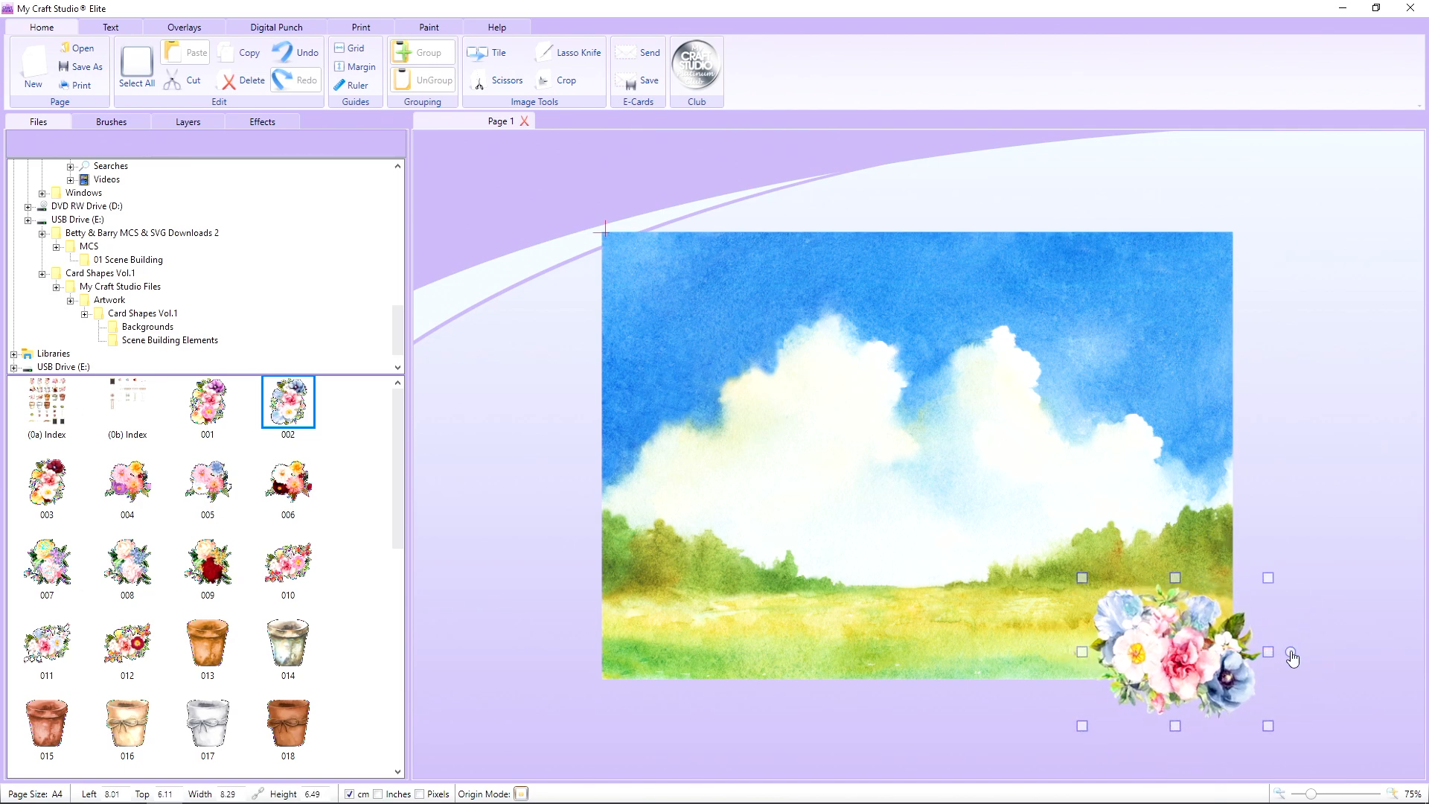
click(558, 80)
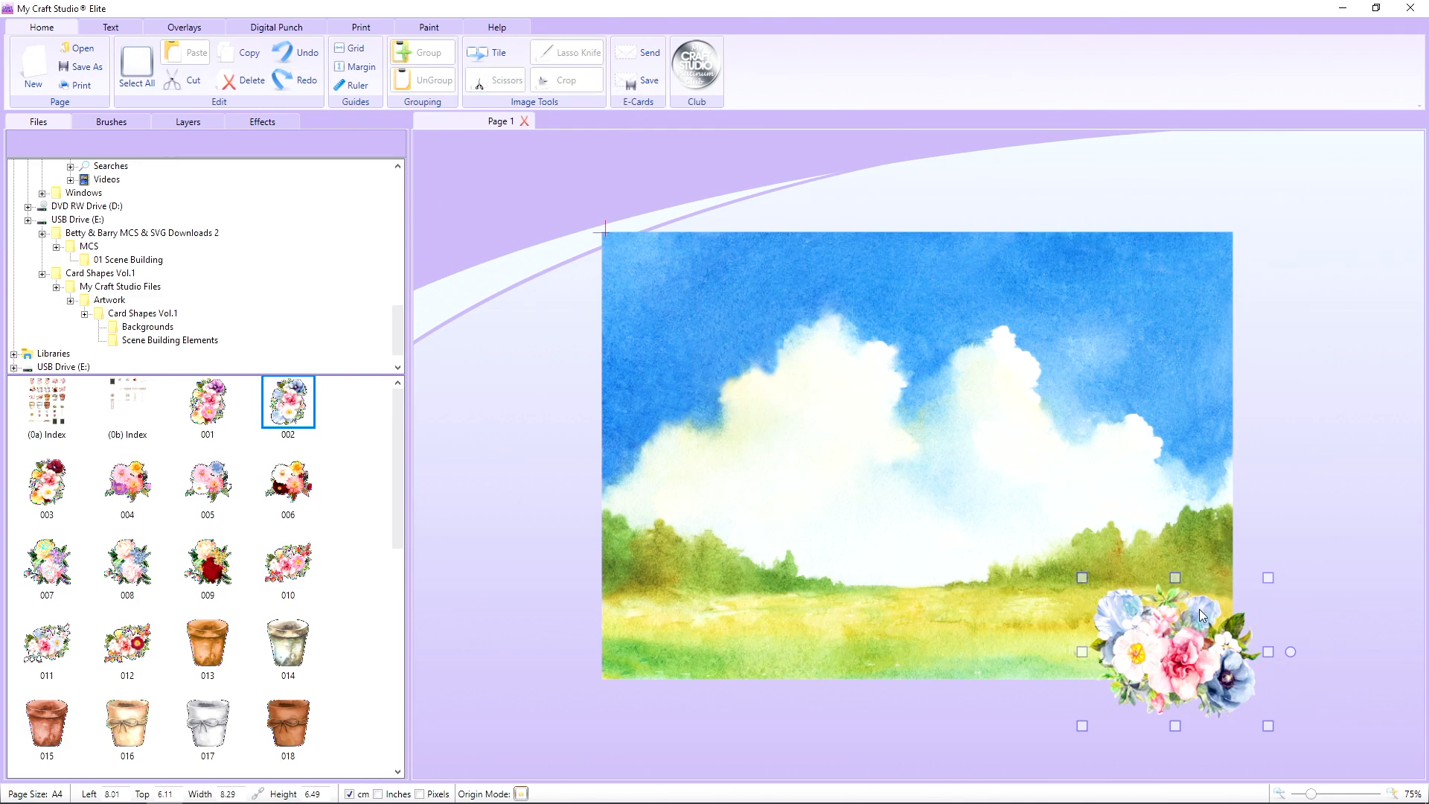
drag(1174, 725, 1174, 686)
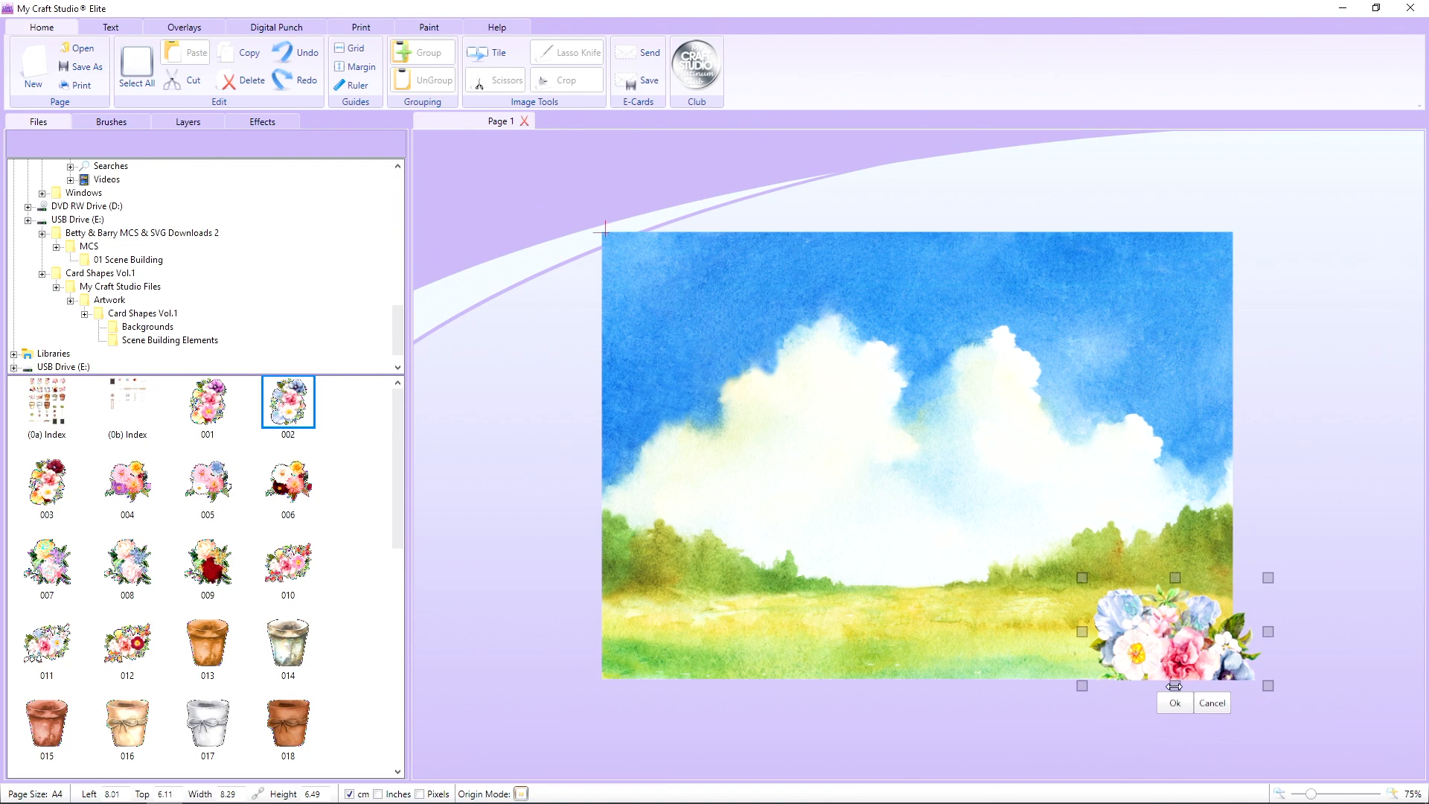
drag(1269, 631, 1241, 632)
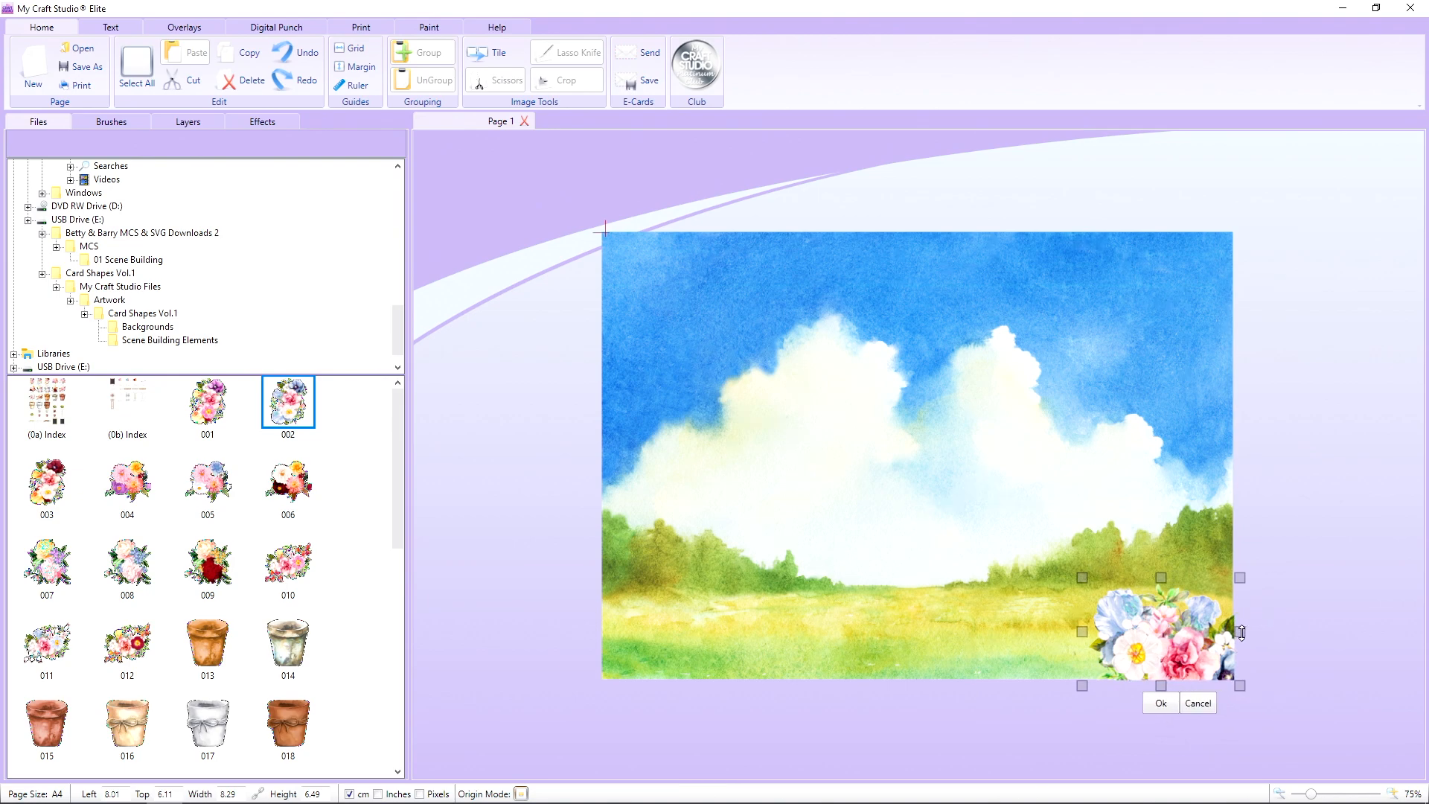
click(1160, 704)
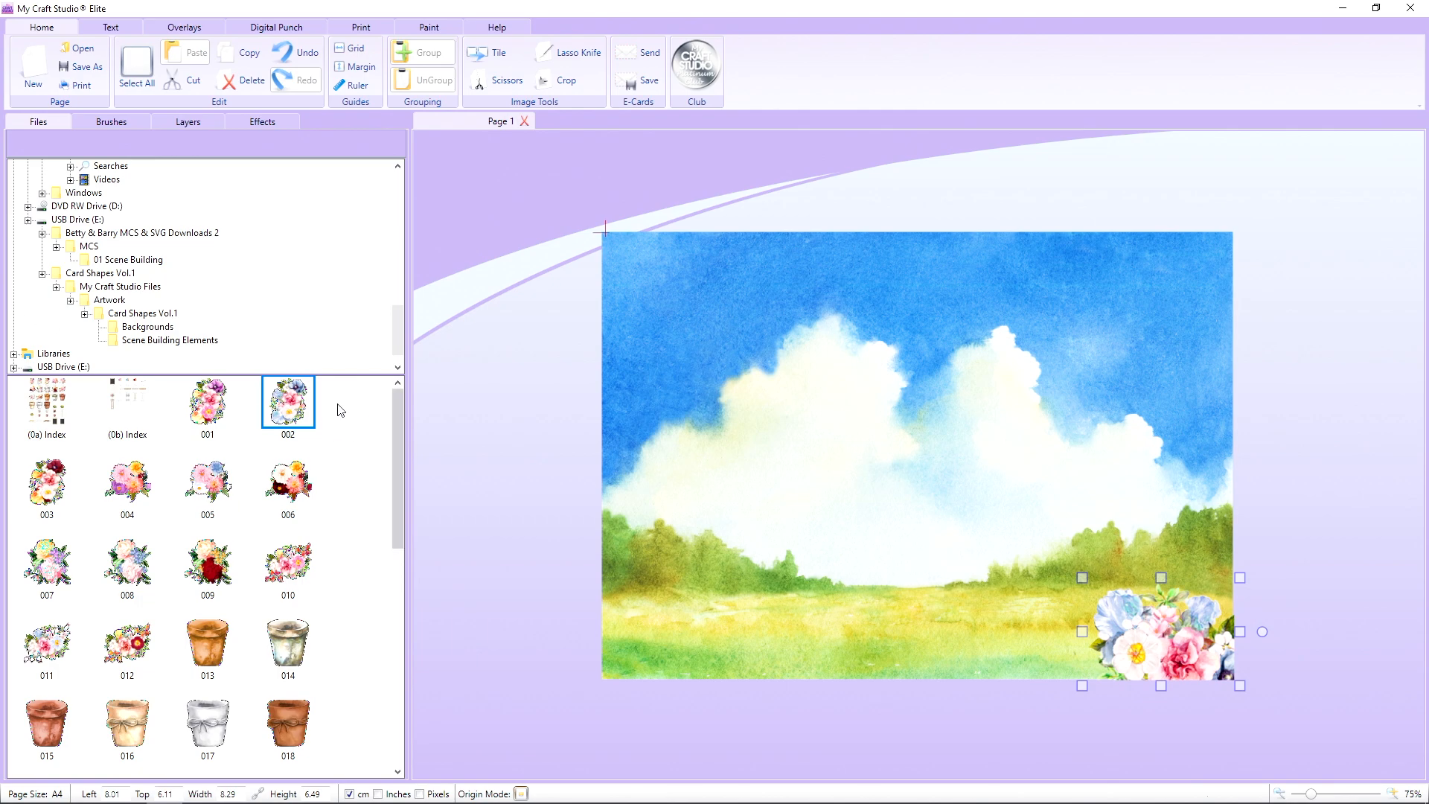
Step: Place another 002 flower cluster over the page's lower-right corner and layer it behind the cropped cluster using Send To Back and Bring Forwards
drag(294, 406, 837, 500)
drag(943, 573, 1264, 609)
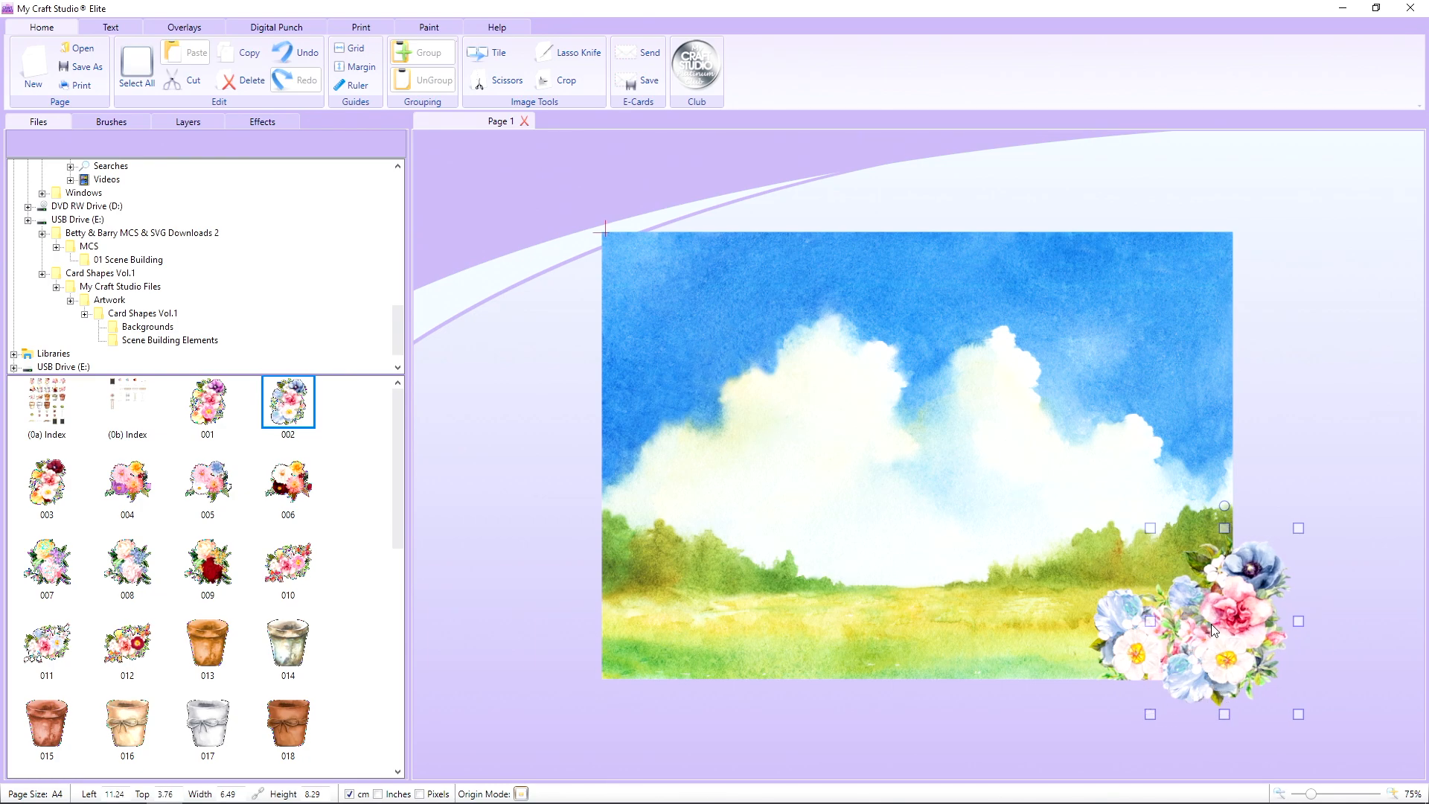
right_click(1247, 602)
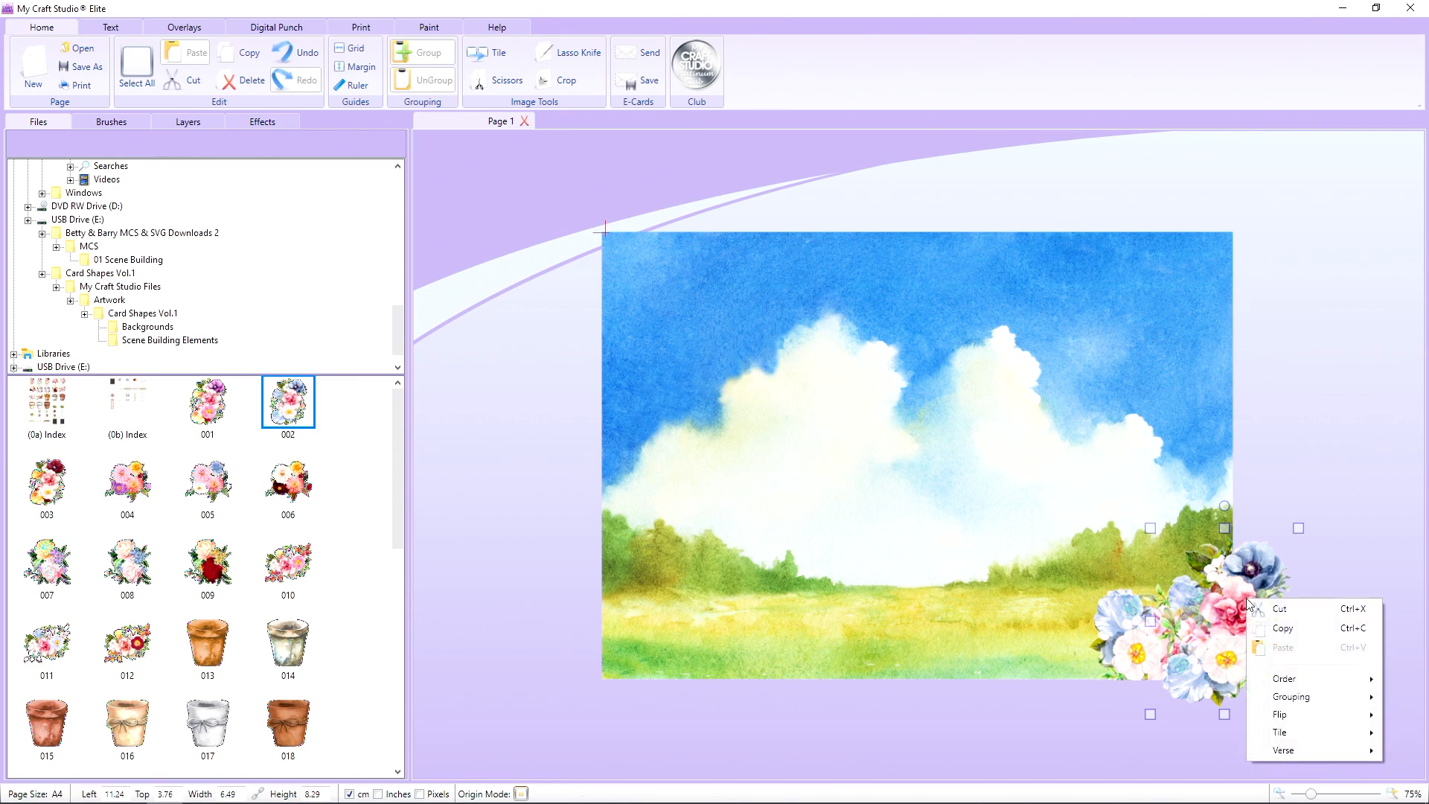
mouse_move(1312, 686)
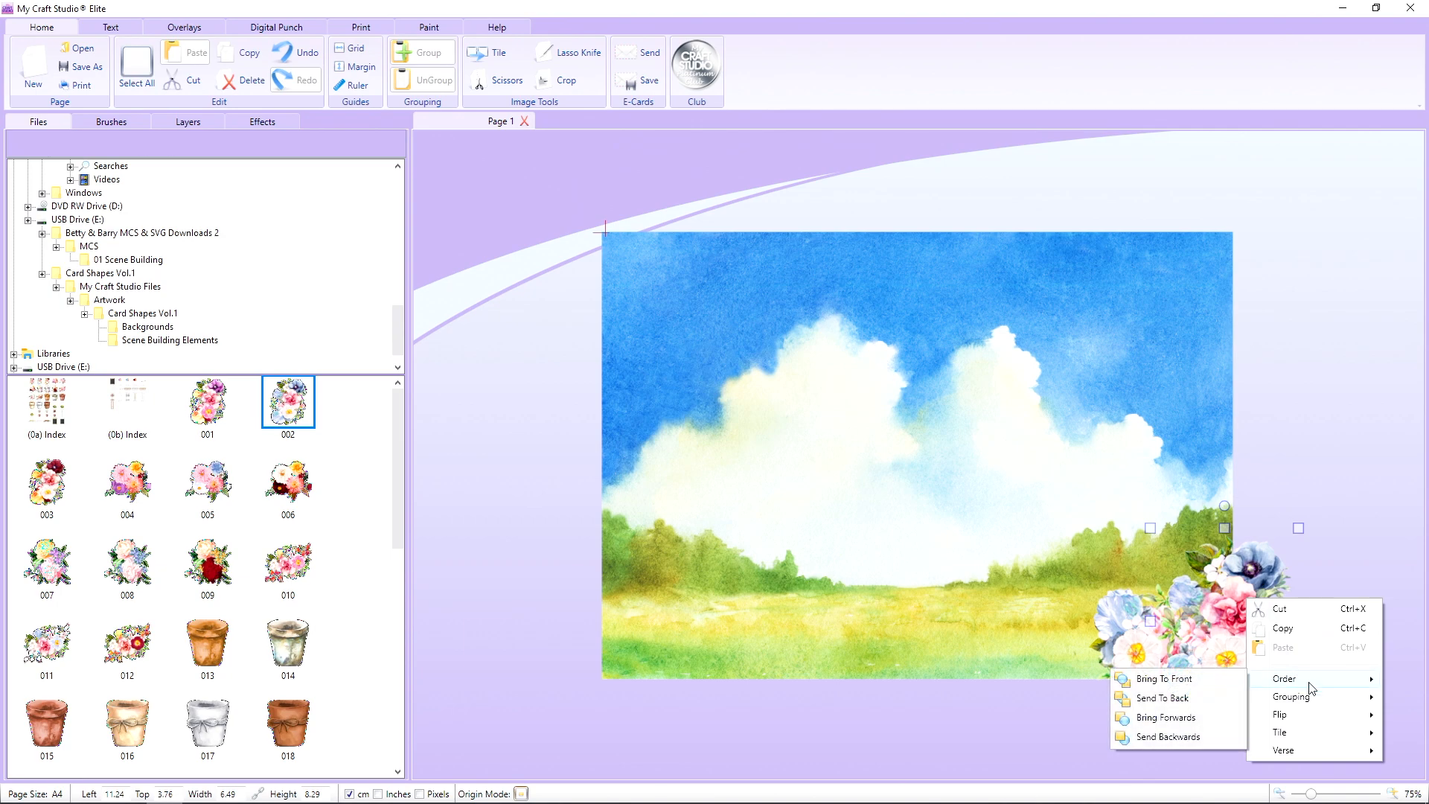
click(1224, 698)
right_click(1255, 615)
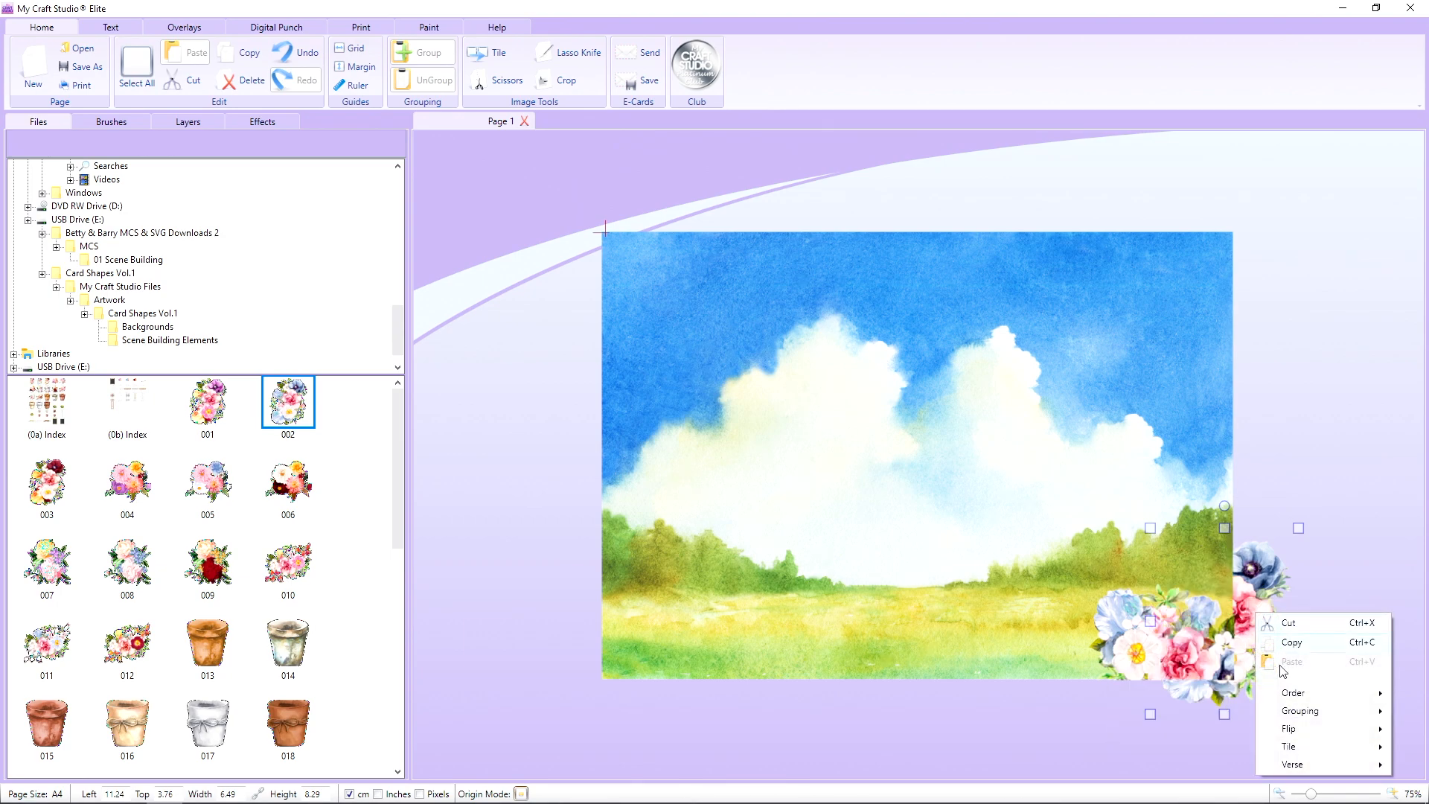
mouse_move(1299, 698)
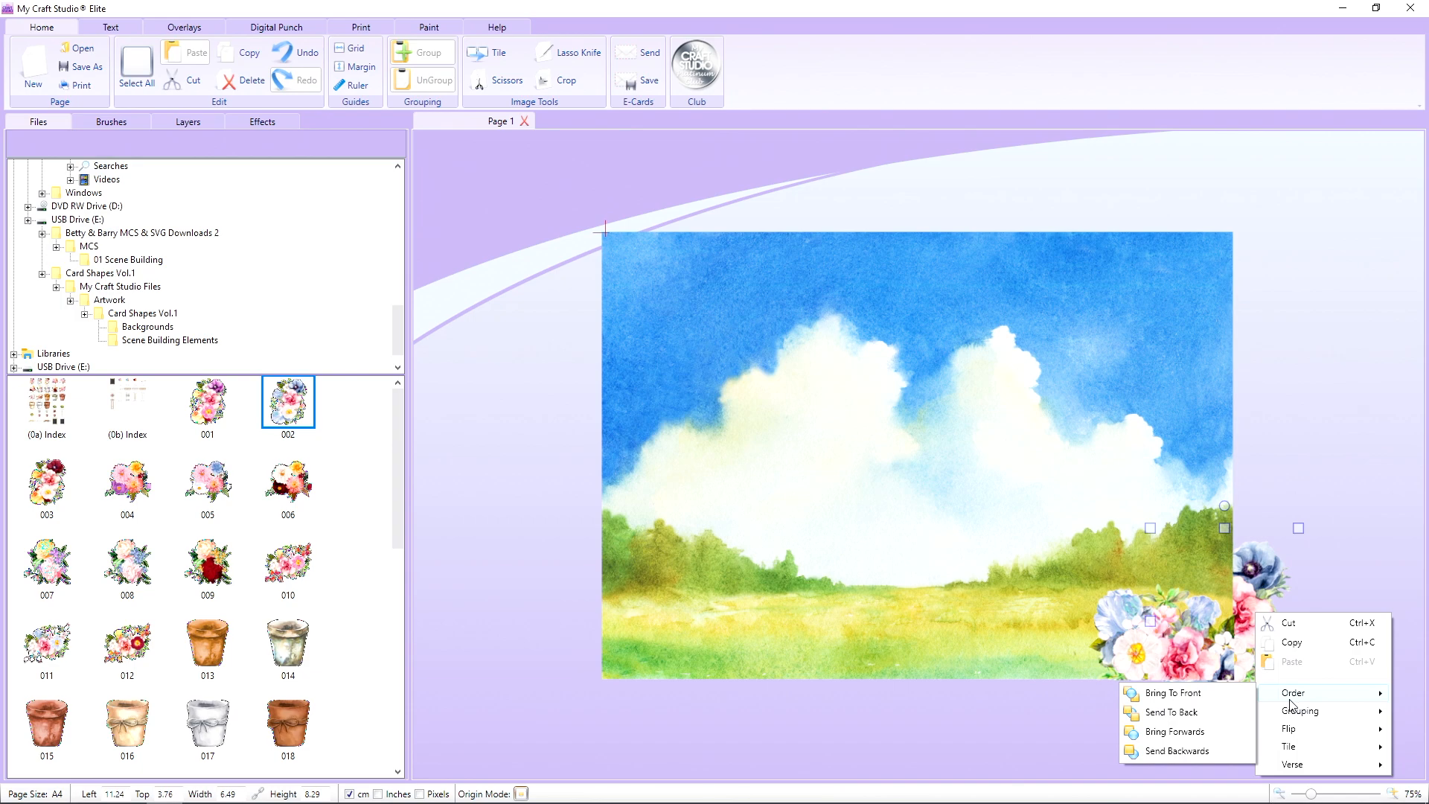
click(1246, 737)
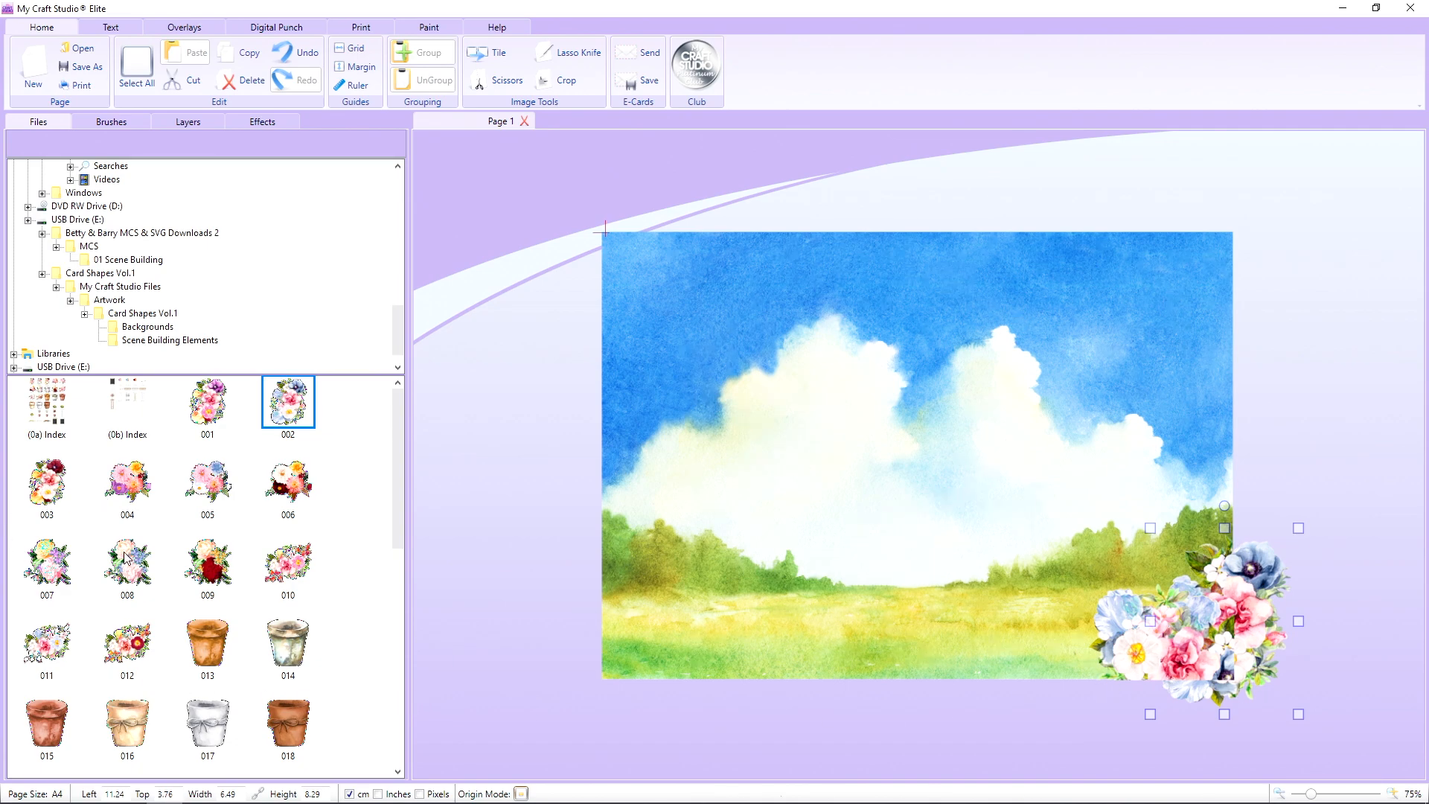
Step: Add flower cluster 008, rotate it clockwise just past 90°, shrink it, and position it along the lower edge beside the corner flowers
drag(127, 560, 799, 487)
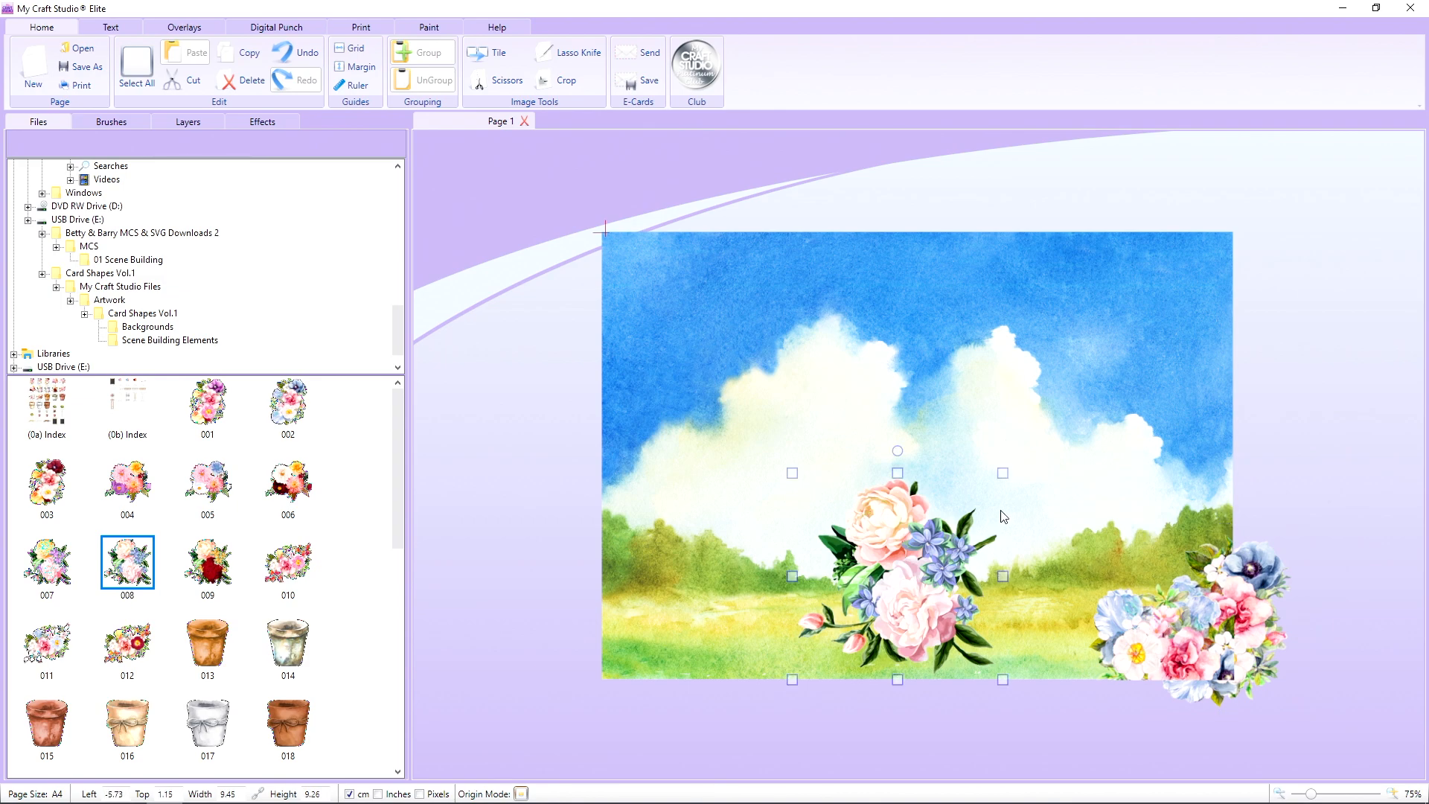
drag(897, 451, 1048, 670)
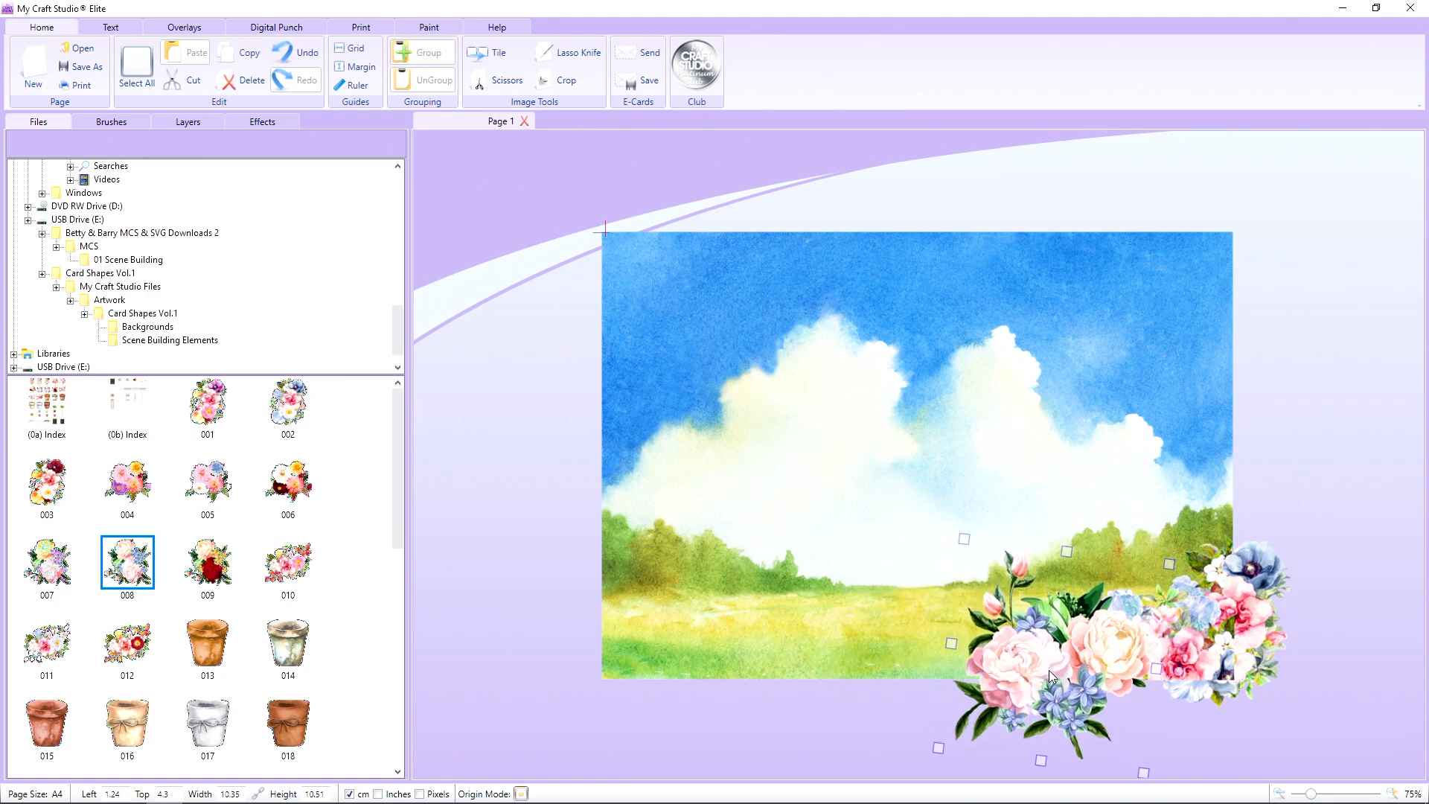
drag(936, 748, 982, 711)
drag(1039, 646, 1028, 658)
right_click(1032, 659)
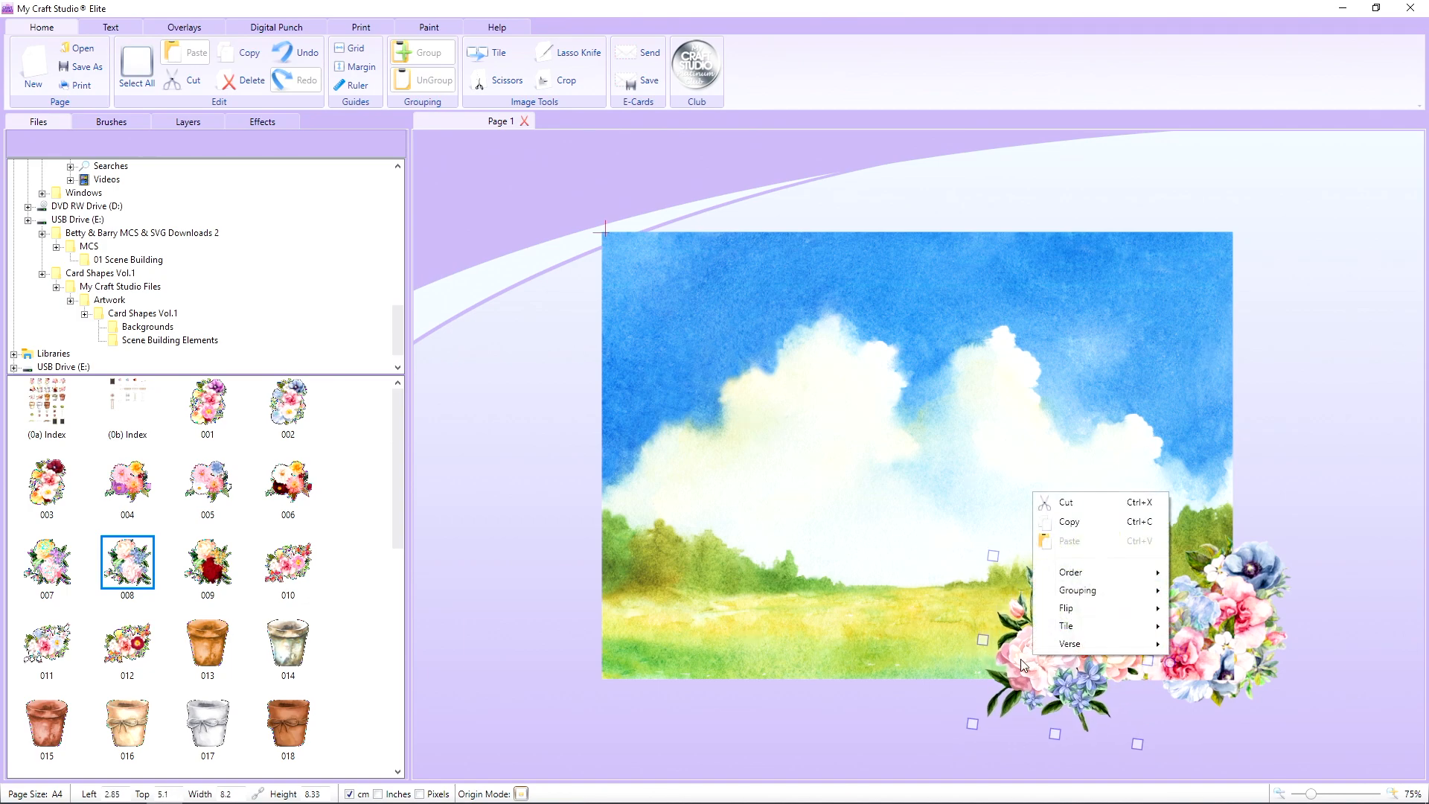
click(872, 726)
right_click(1048, 661)
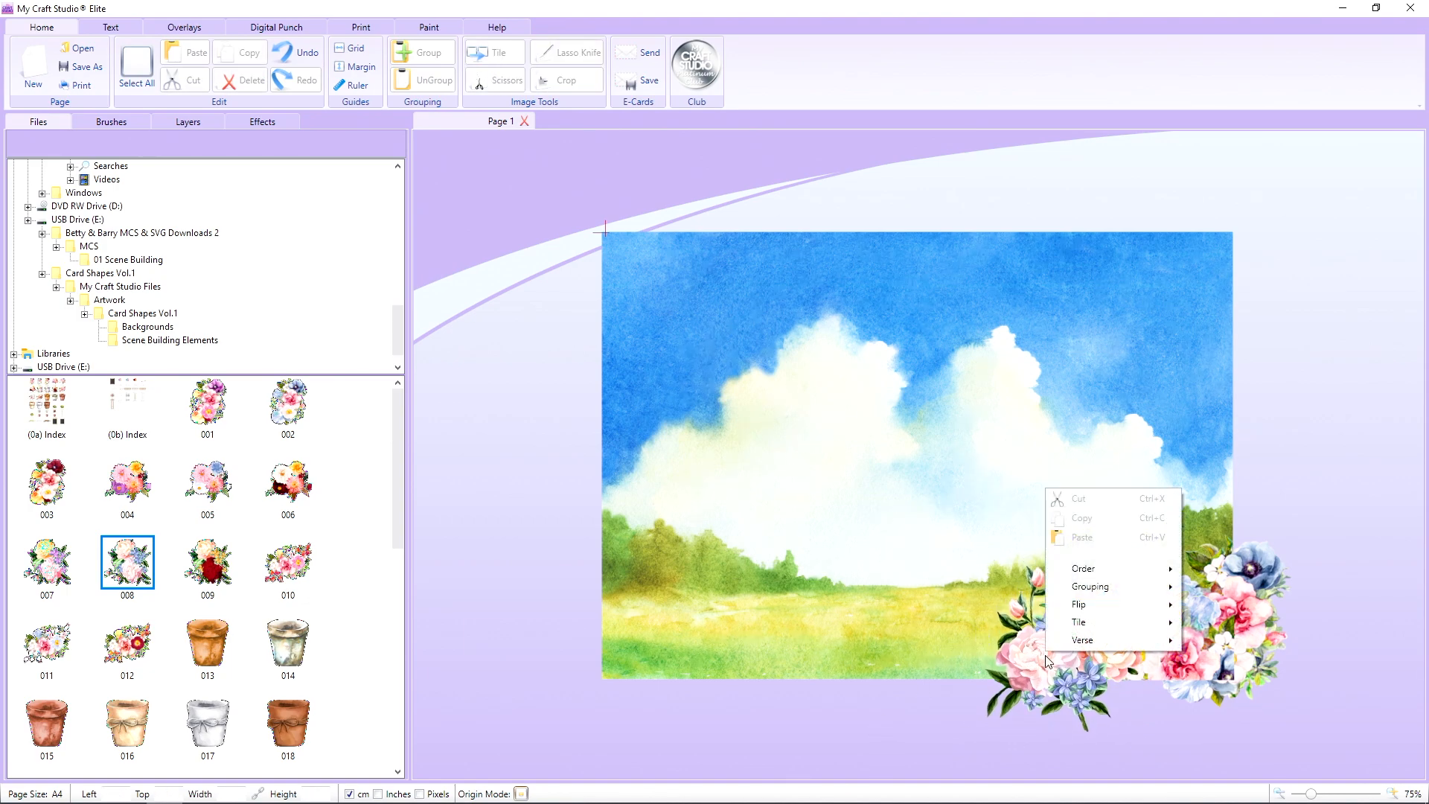
mouse_move(1161, 573)
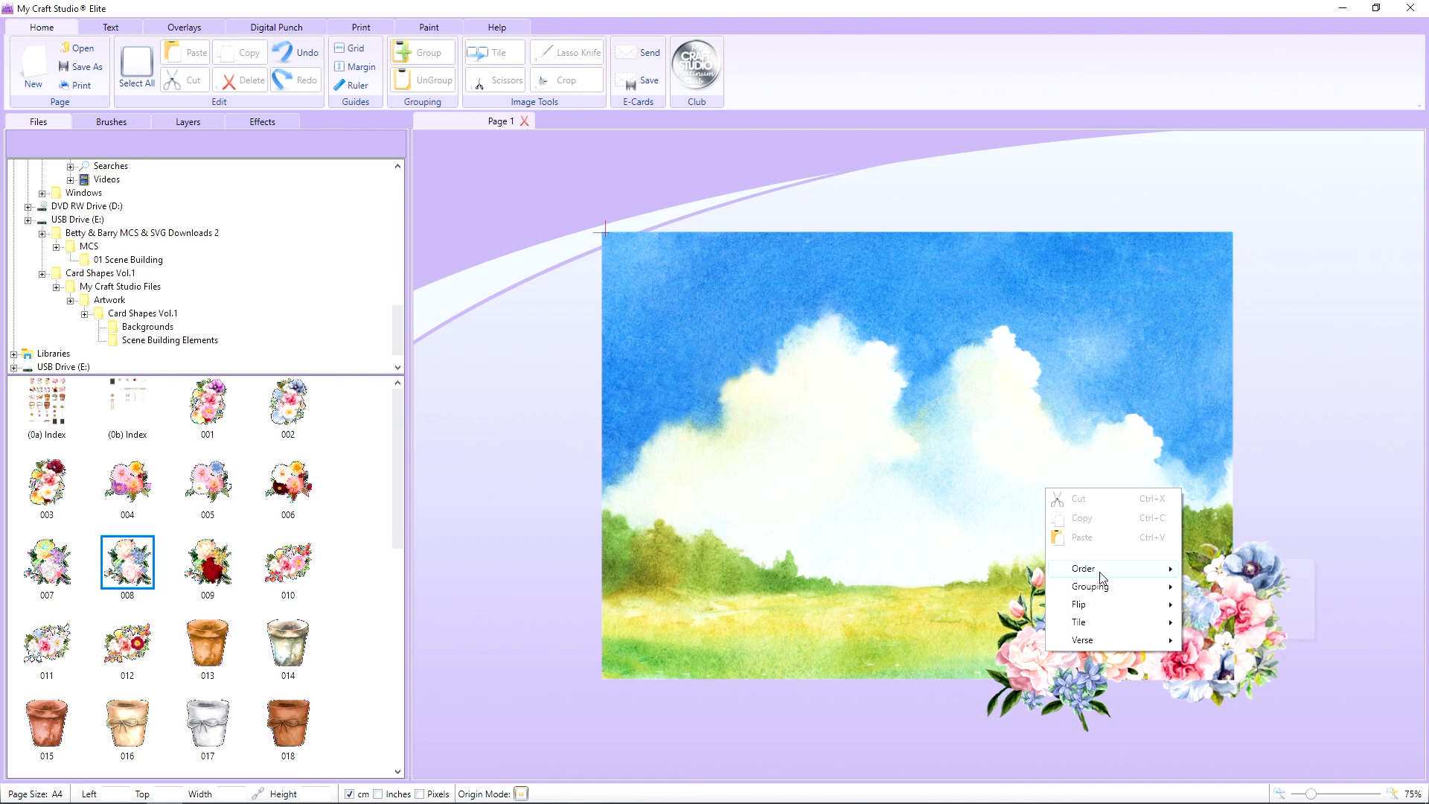
click(1006, 698)
Step: Send the 008 cluster to the back and bring it forward one level, so it sits between the background and the corner flowers
click(1032, 667)
right_click(1066, 639)
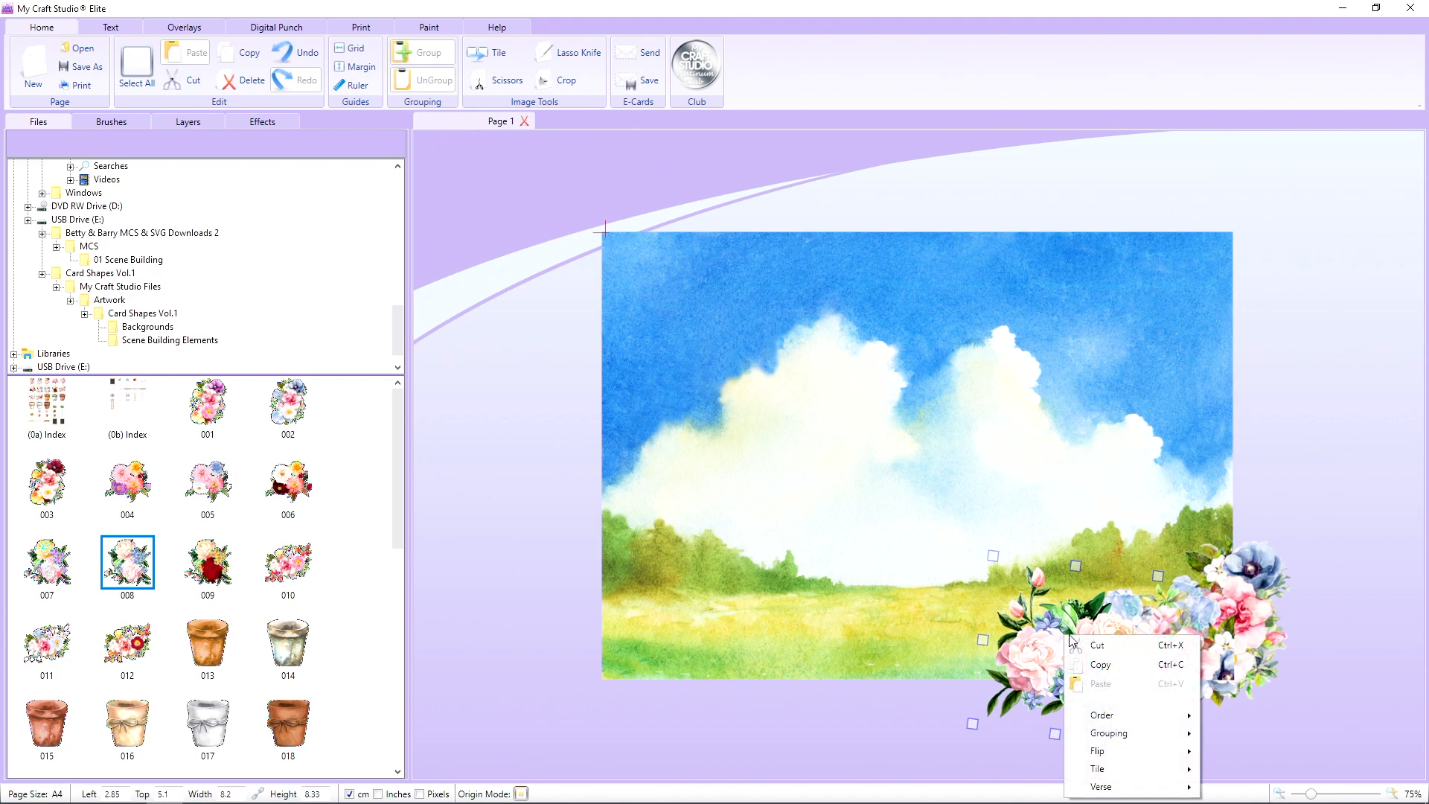
mouse_move(1113, 721)
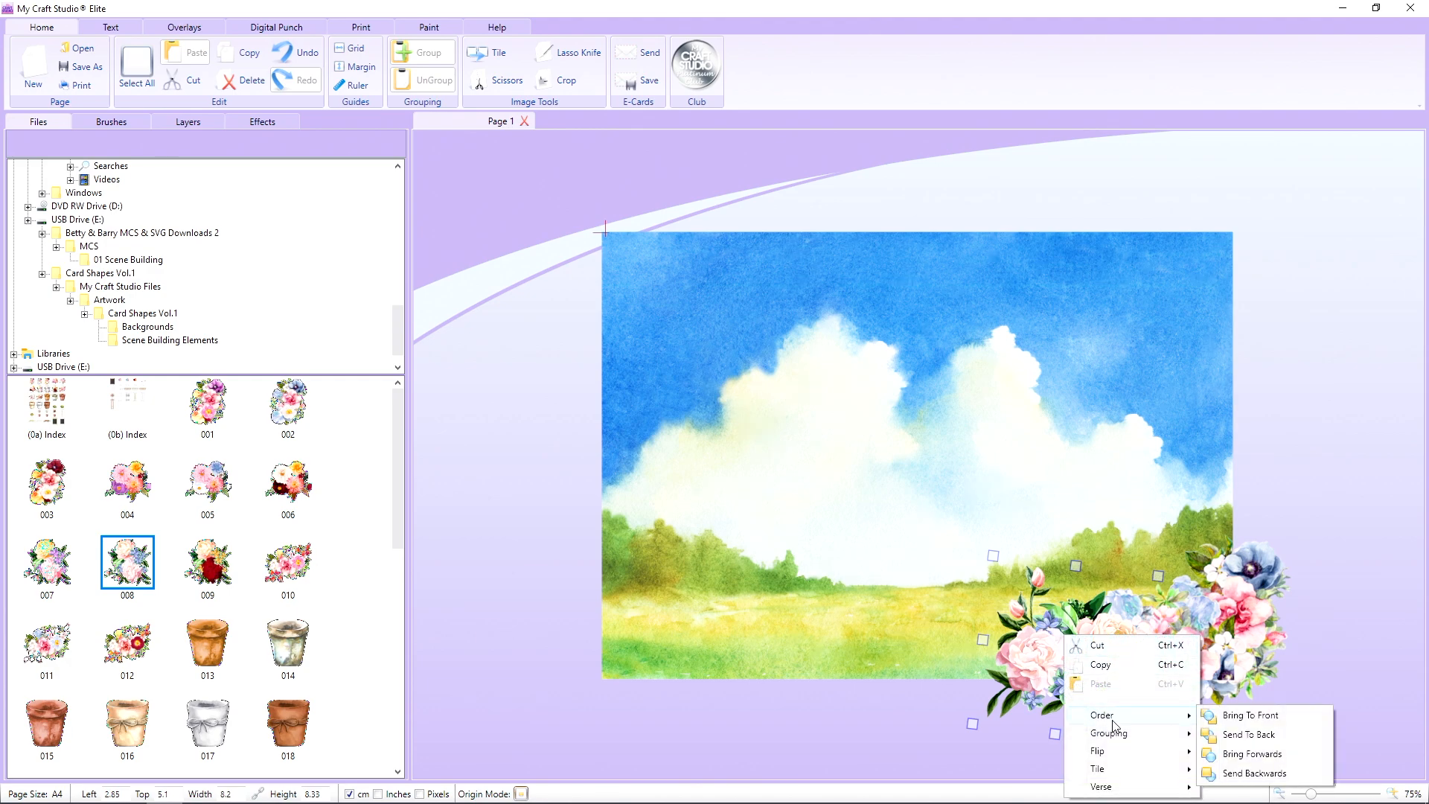
click(1255, 739)
right_click(1070, 664)
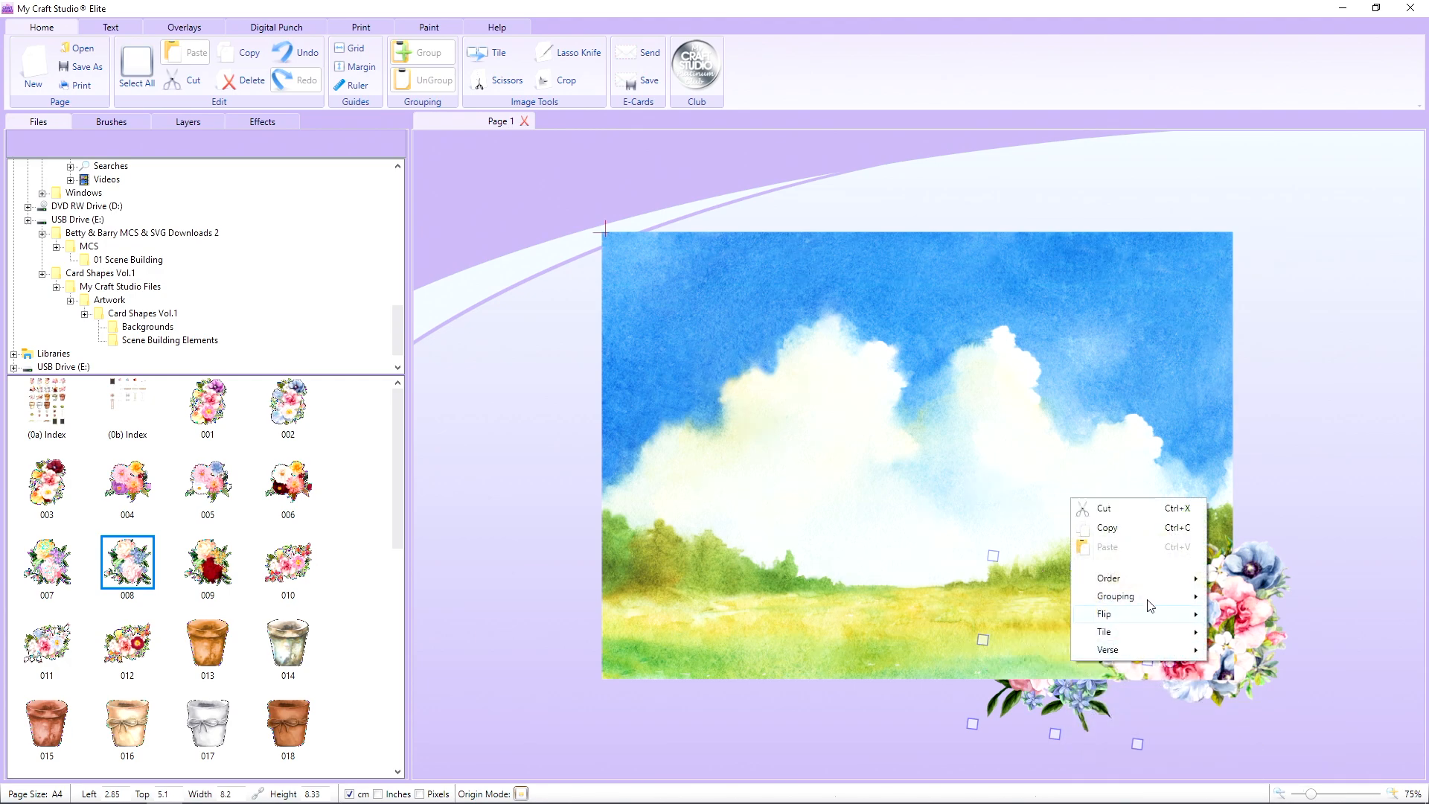
mouse_move(1128, 591)
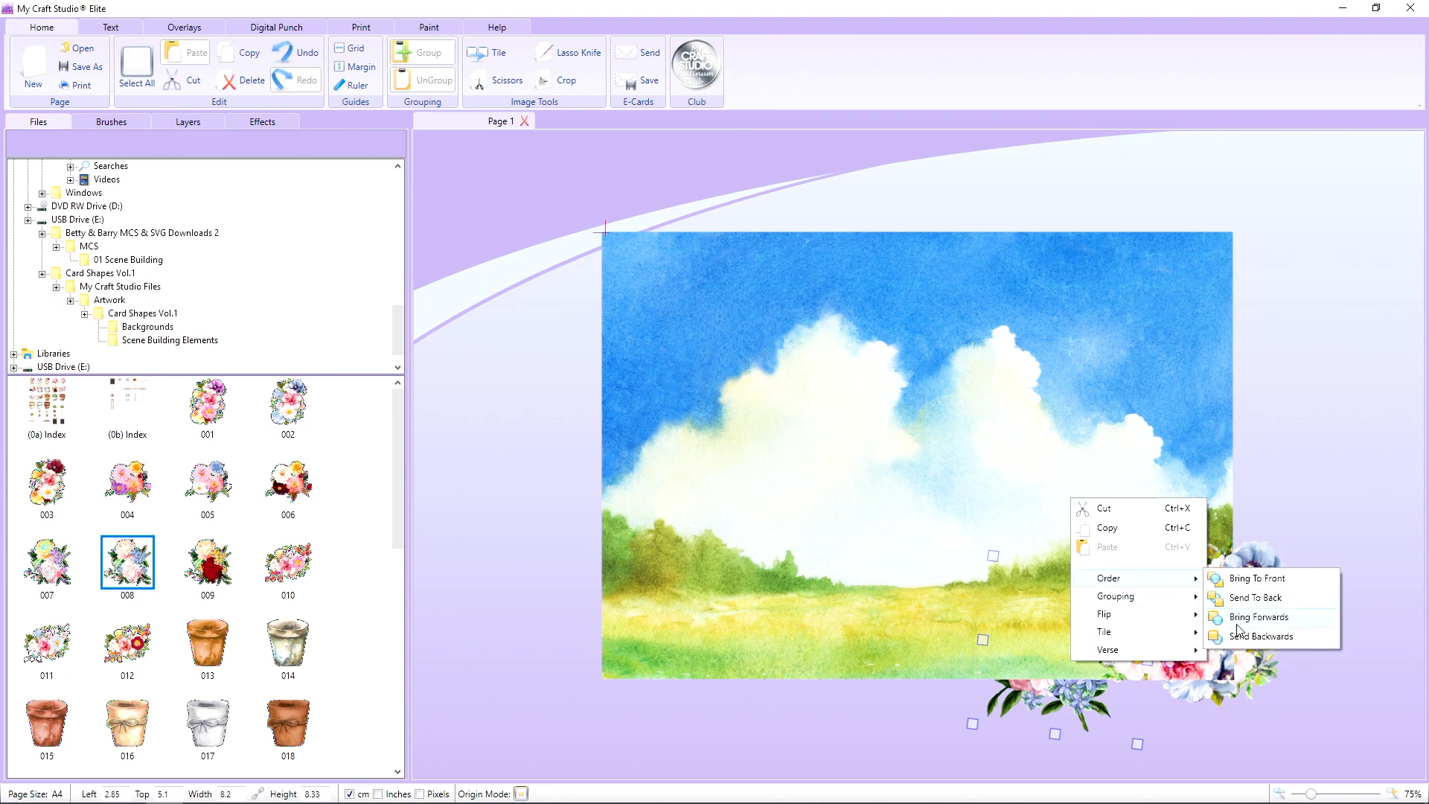
click(1241, 623)
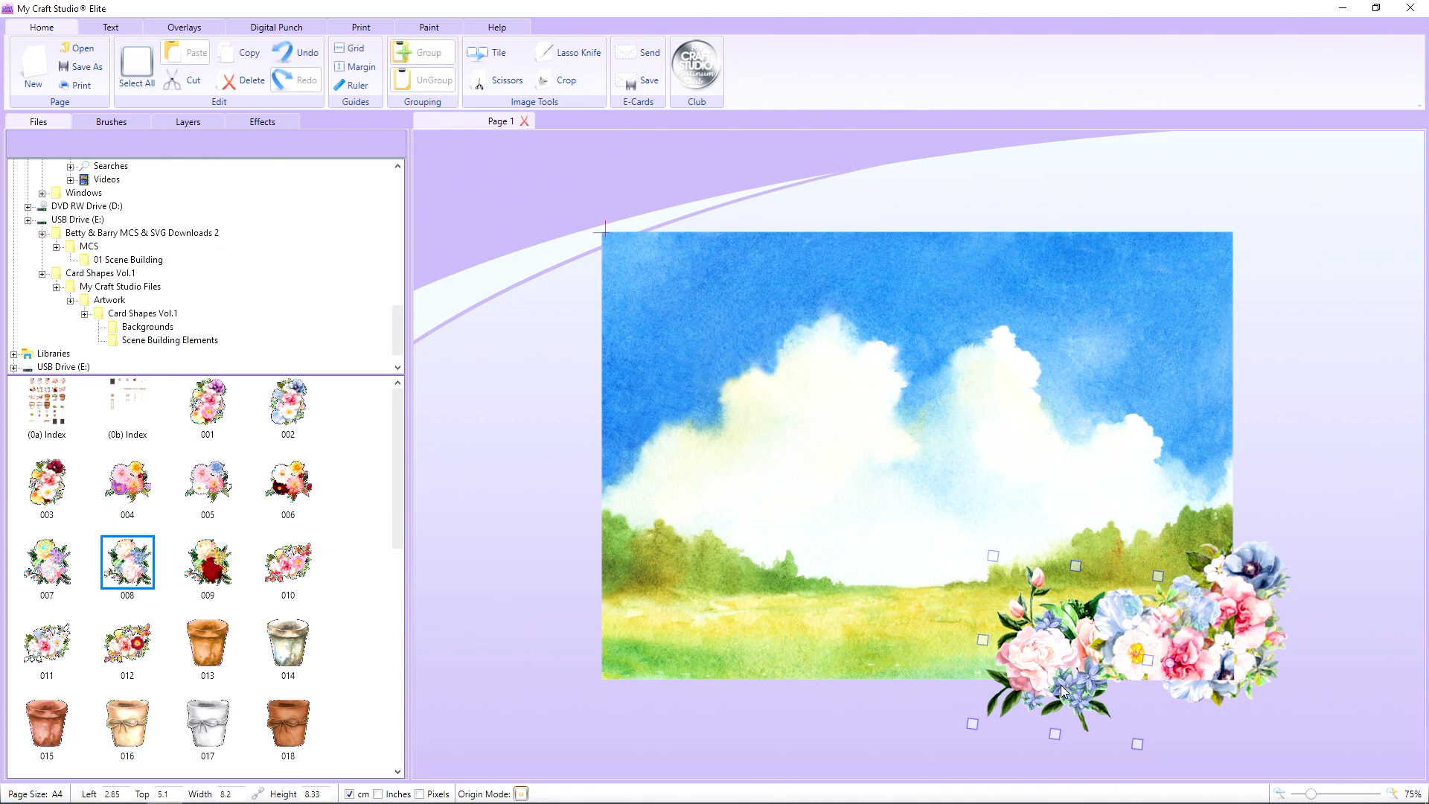
click(821, 743)
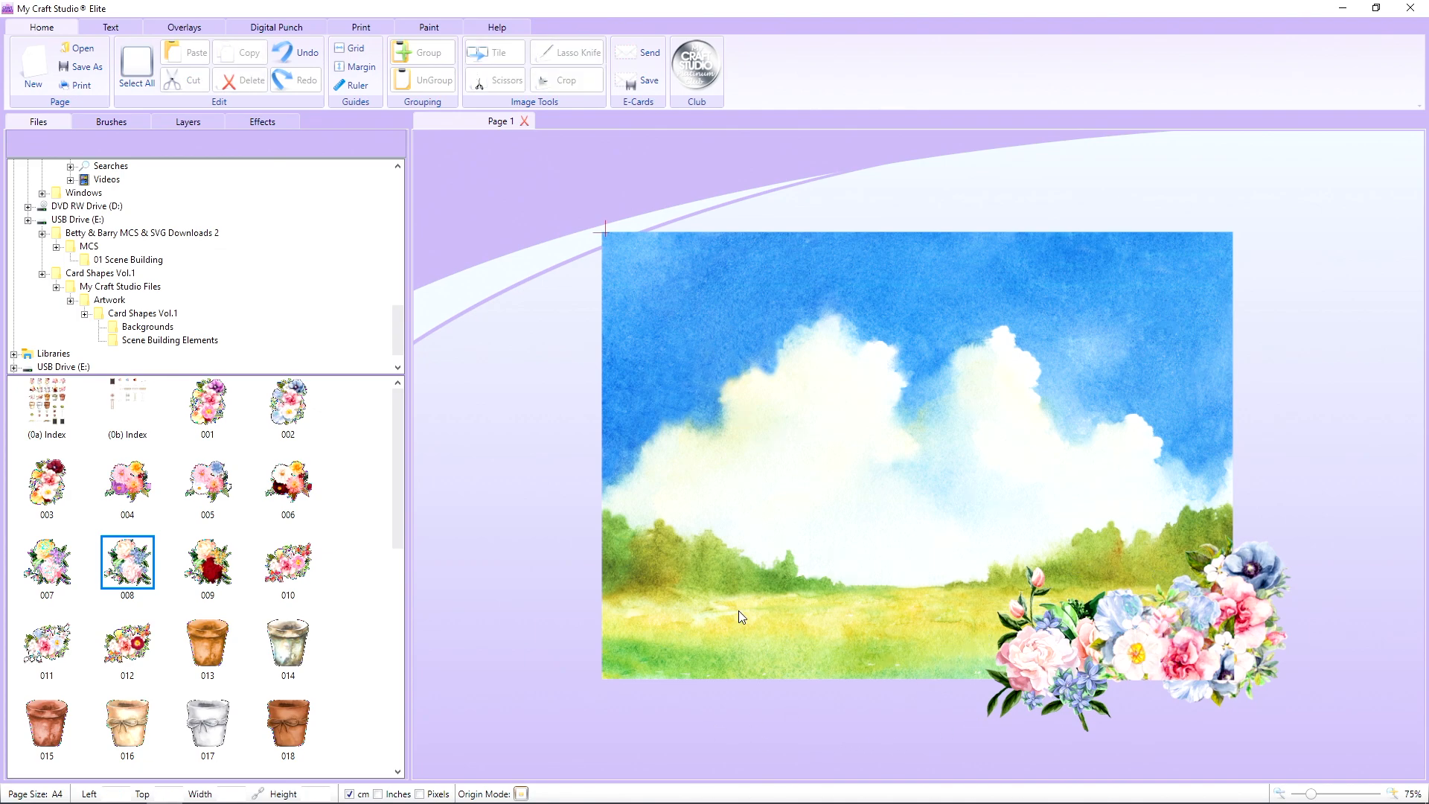
Step: Add a 002 cluster, rotate it about 90° counter-clockwise, shrink it to about 6.8 × 5.4 cm, and place it against the 008 cluster's left side
drag(277, 414, 783, 600)
click(818, 559)
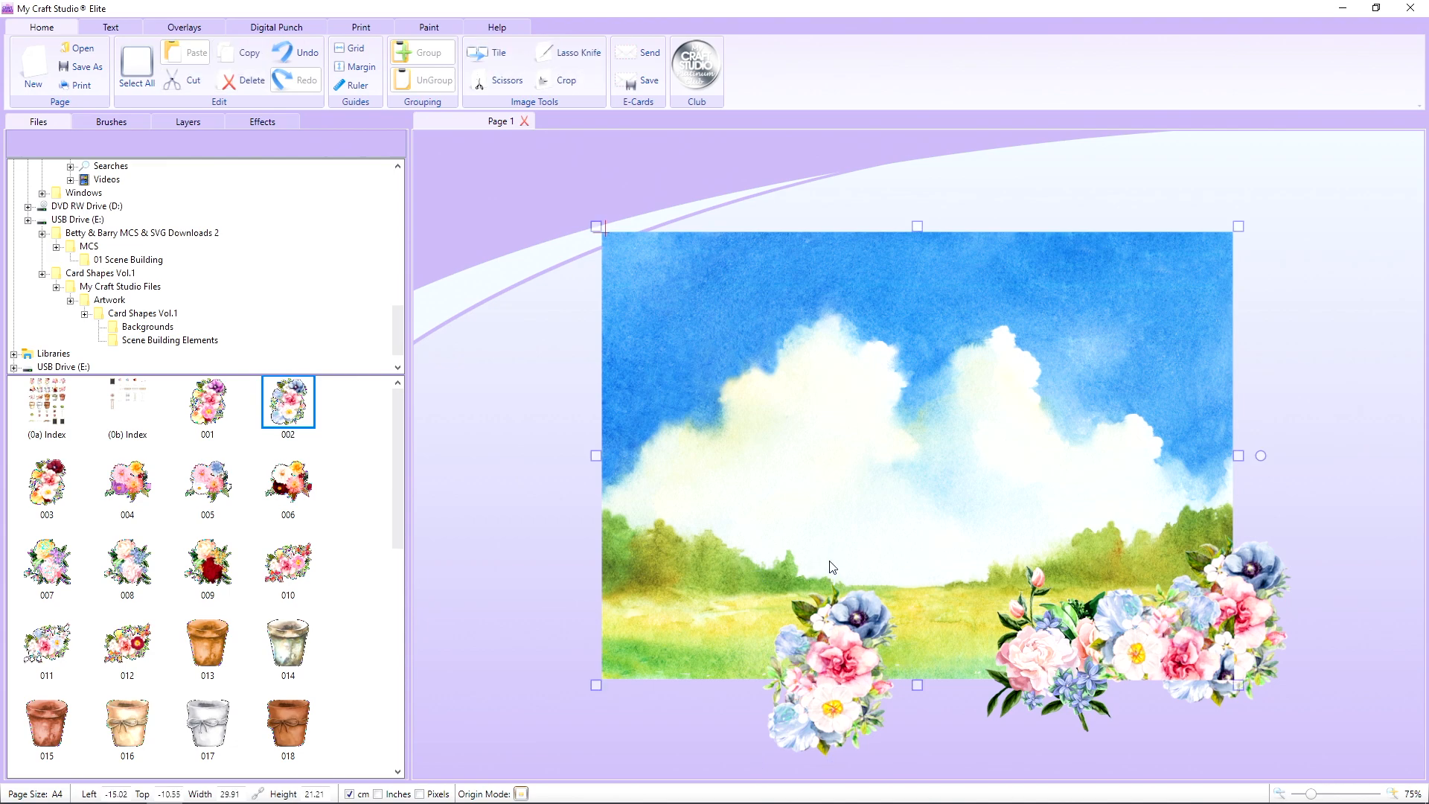
click(841, 596)
drag(832, 567, 685, 672)
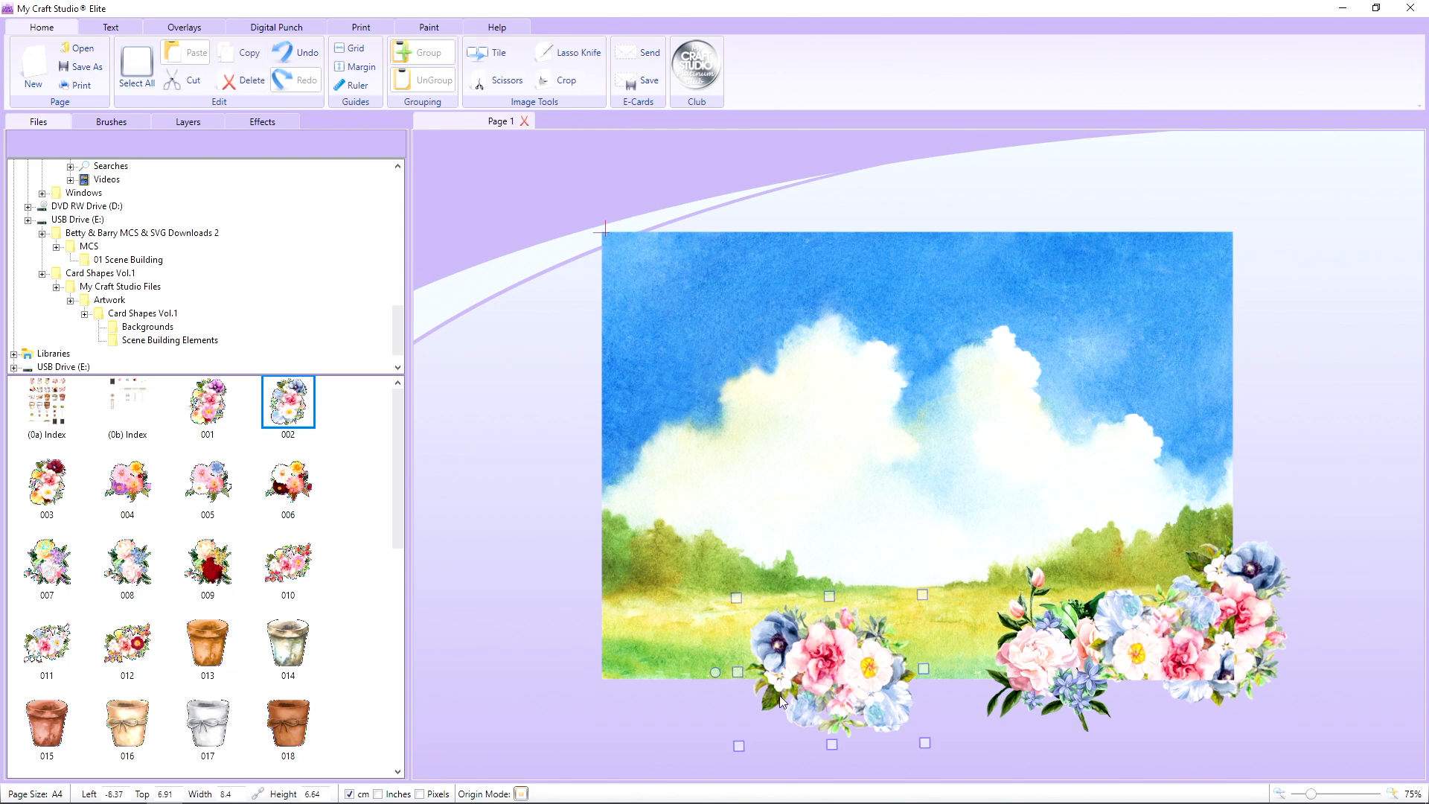
drag(737, 744, 771, 716)
drag(815, 649, 922, 649)
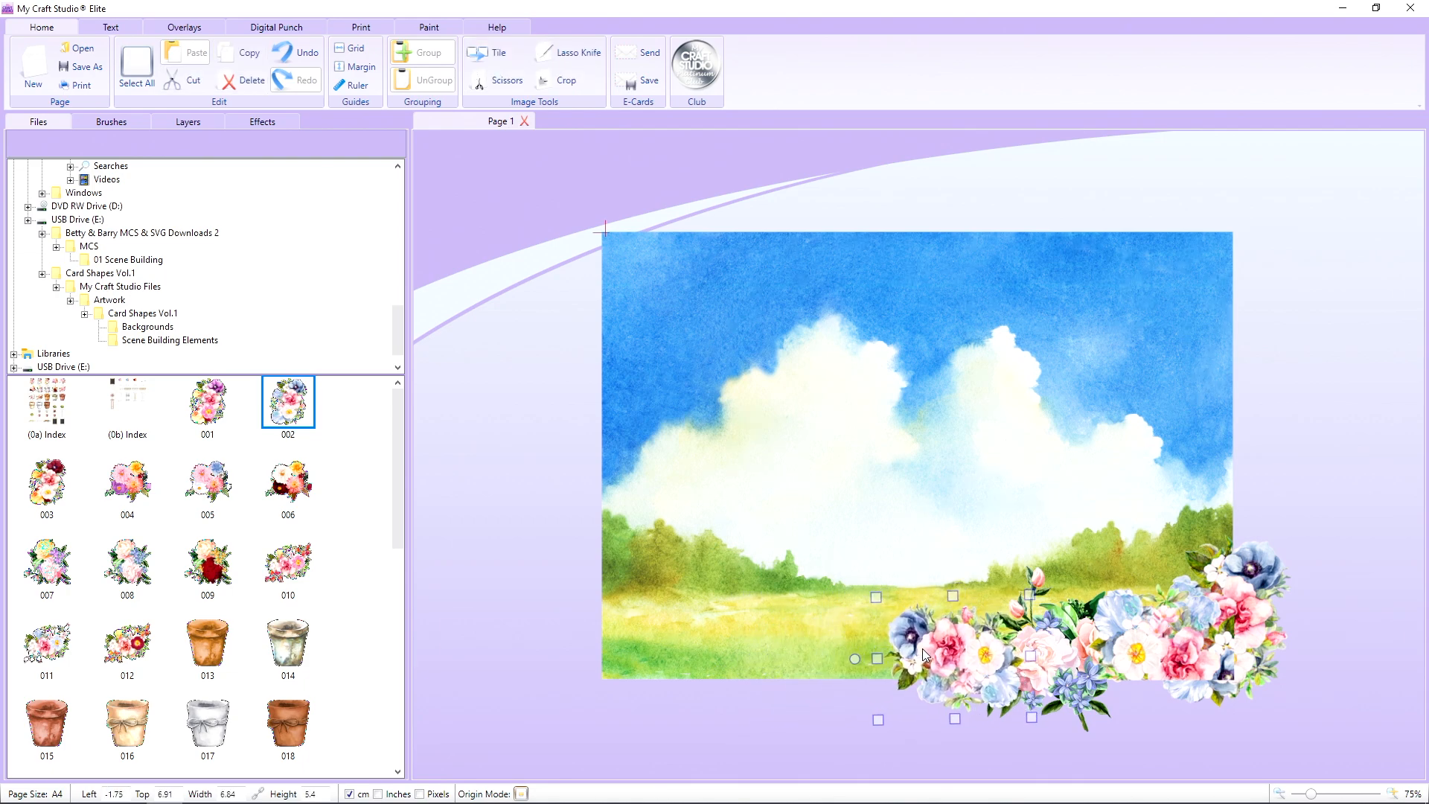
Step: Add flower cluster 005 at about 9.5 × 8.2 cm, extend the lower flower border leftward with it, and tilt it slightly clockwise
drag(214, 494, 752, 582)
drag(909, 509, 852, 560)
drag(792, 614, 870, 633)
drag(937, 574, 933, 578)
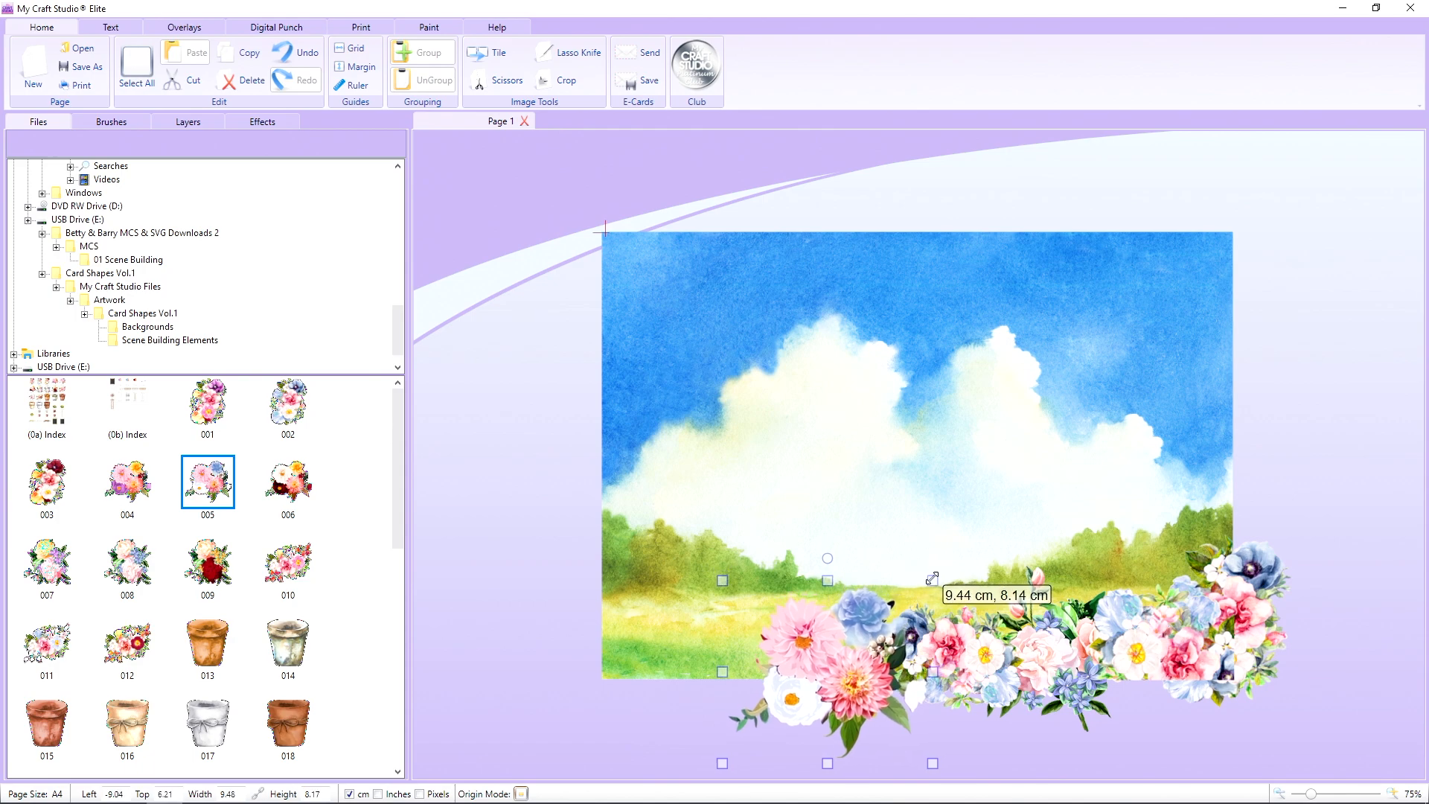
drag(829, 557, 852, 565)
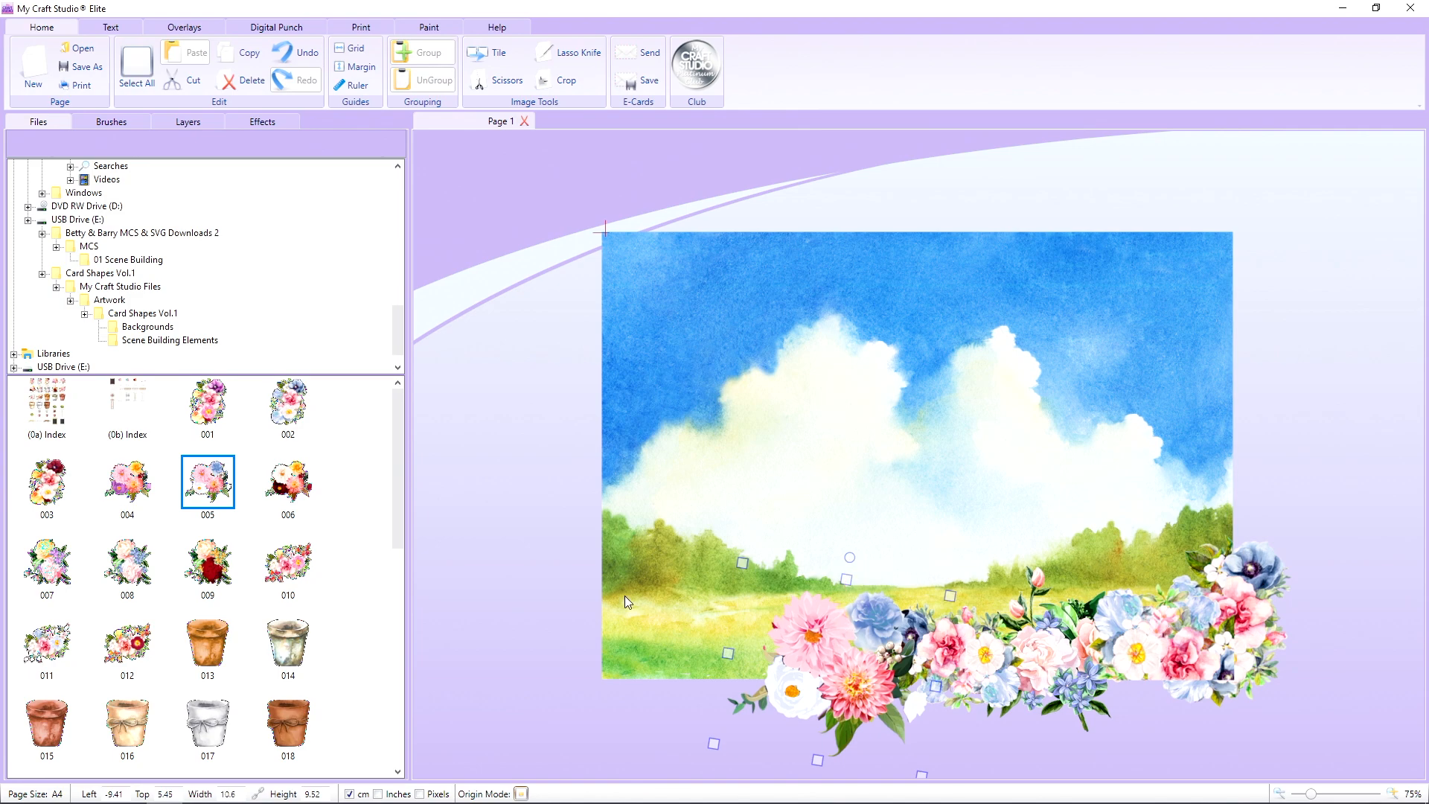
Step: Add a 002 cluster, rotate it 90° counter-clockwise, shrink it to about 6.6 × 5.1 cm, and overlap it with the 005 cluster's left side
drag(280, 415, 644, 620)
drag(635, 531, 520, 646)
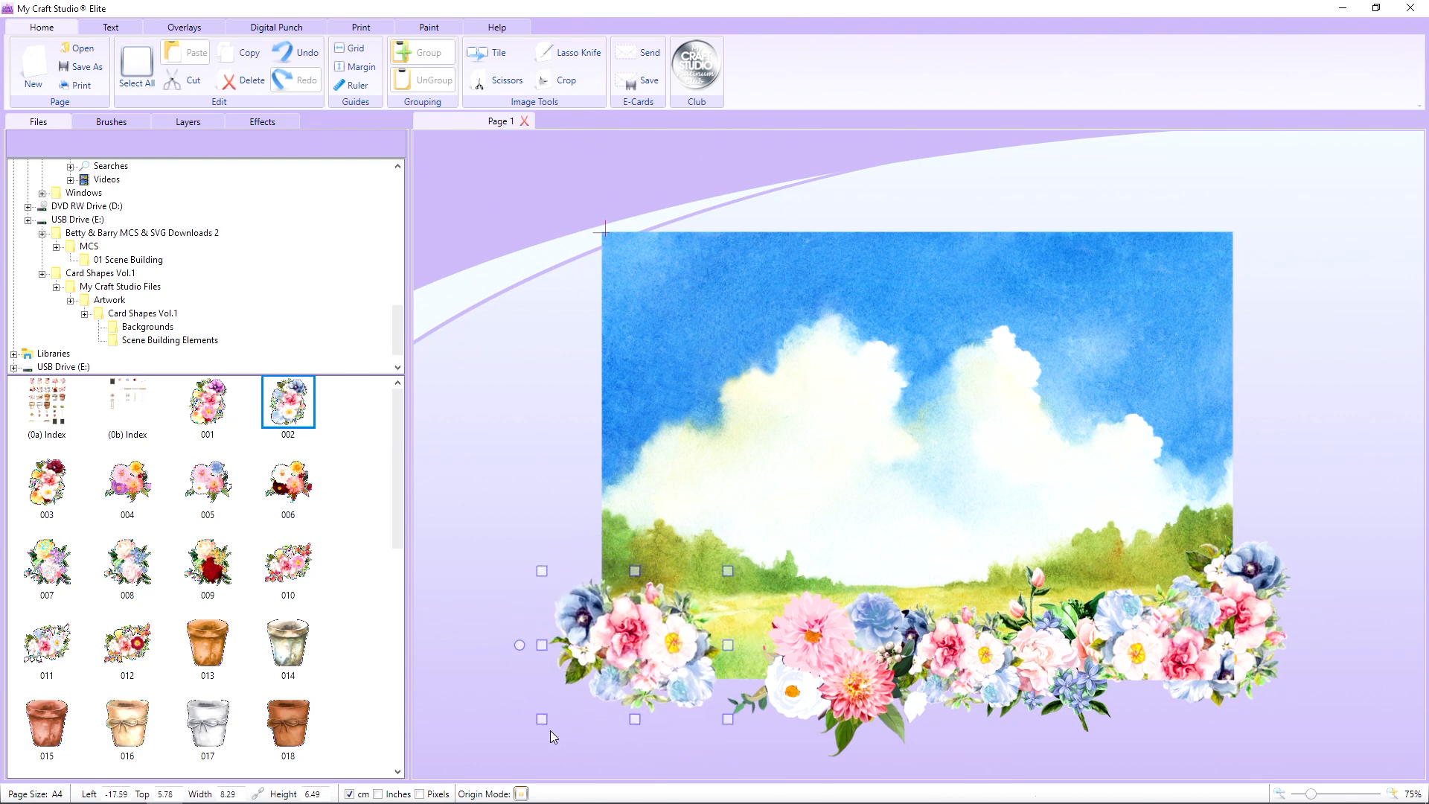
drag(541, 720, 581, 687)
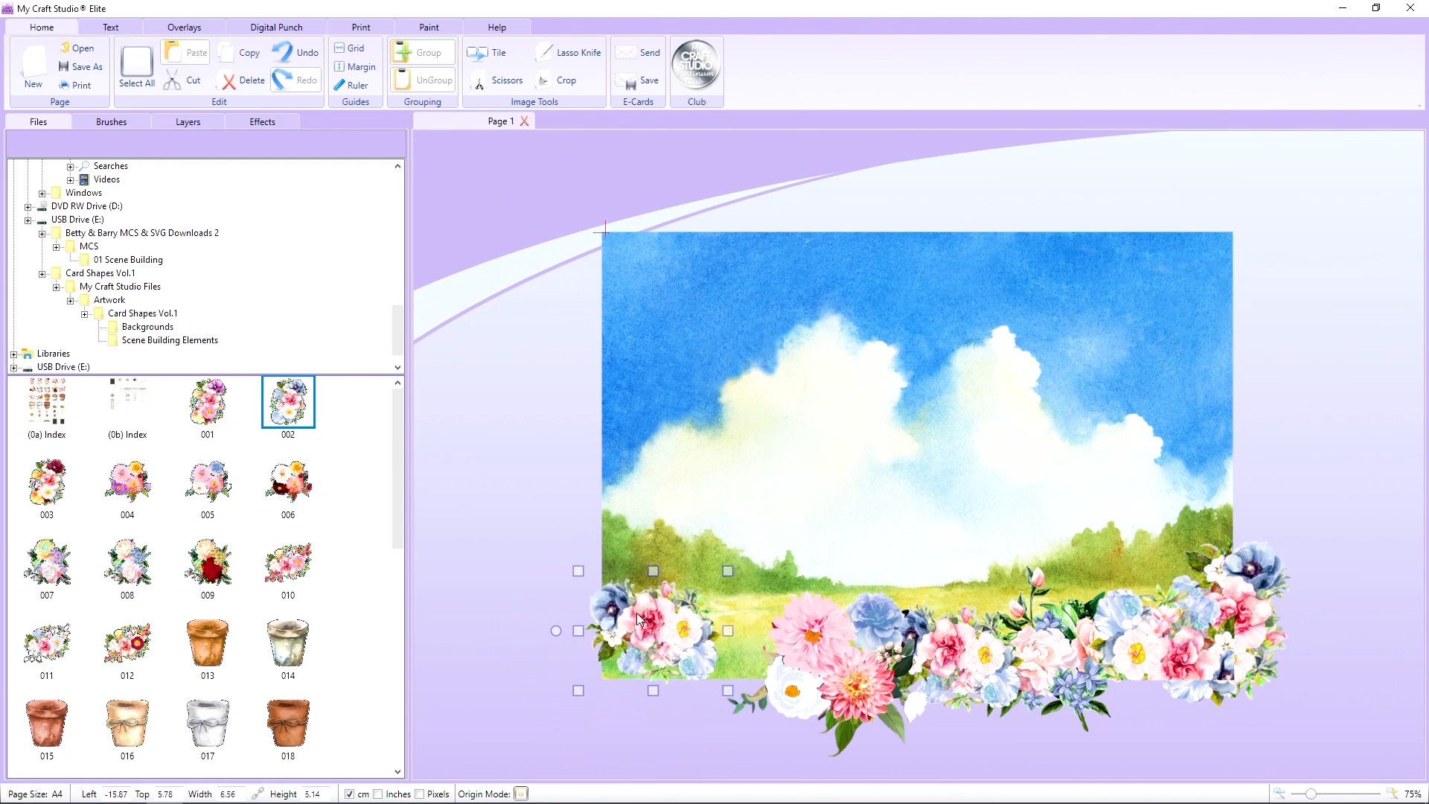
drag(638, 621, 707, 637)
Step: Layer the new 002 cluster behind the 005 cluster but above the background using Send To Back and Bring Forwards
right_click(726, 641)
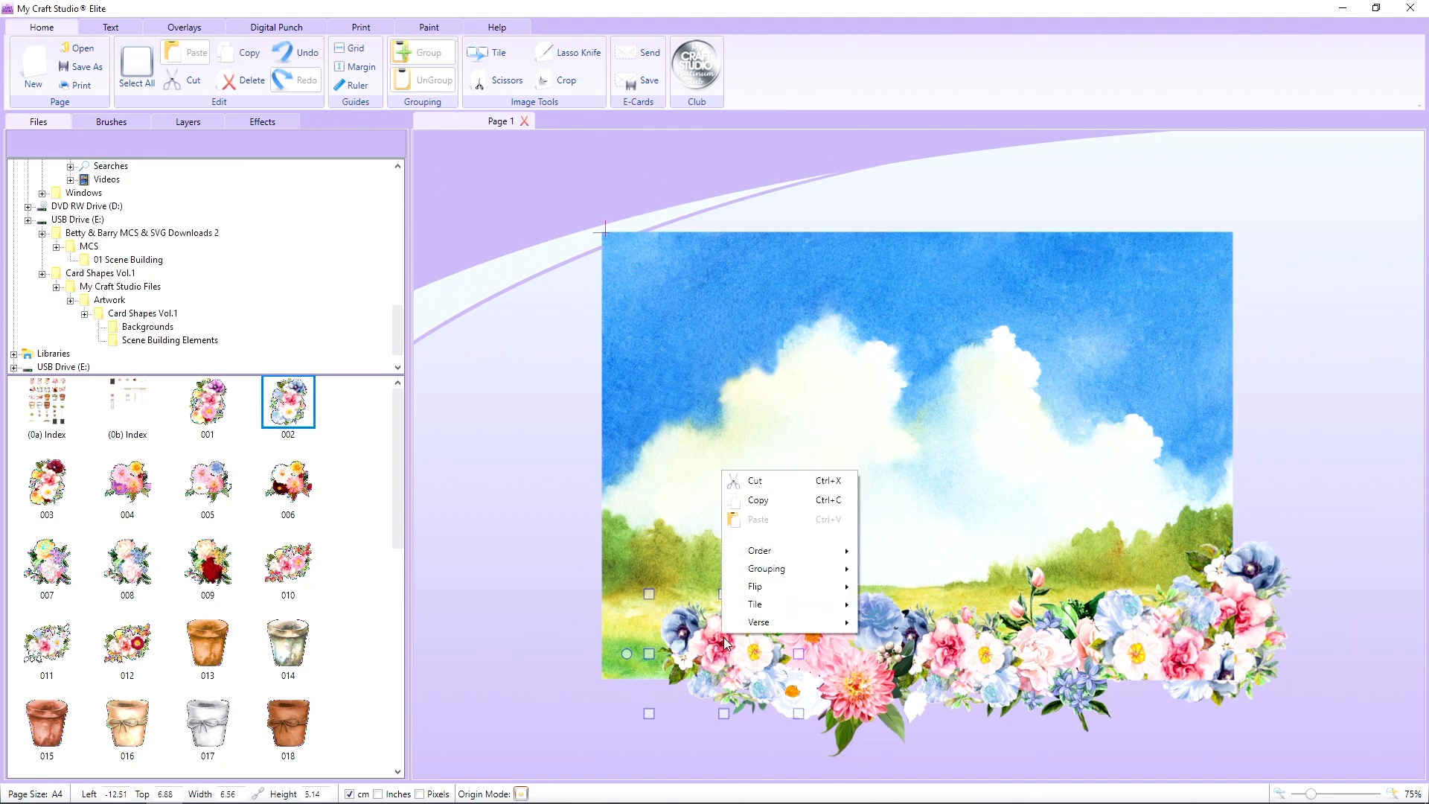
mouse_move(834, 550)
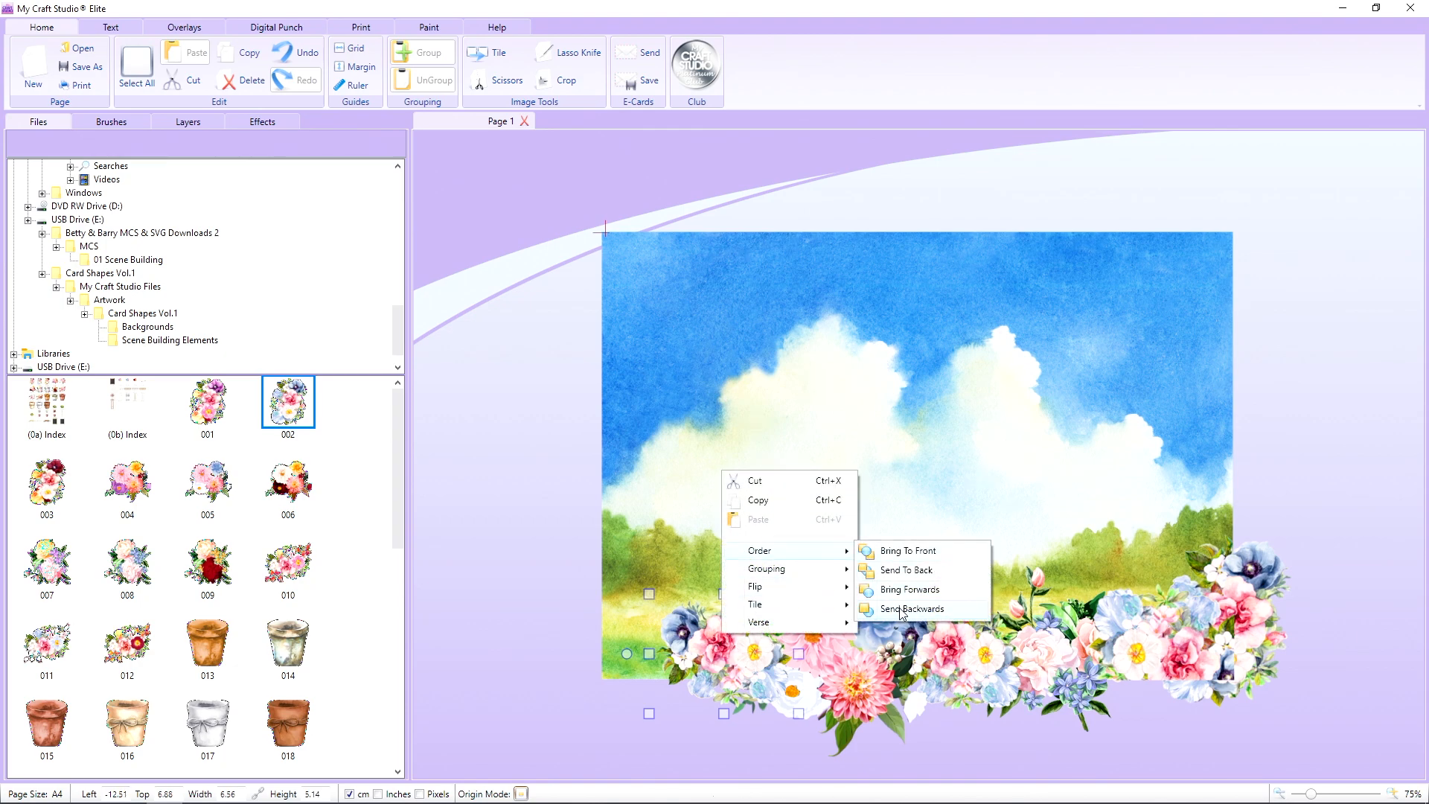
click(899, 570)
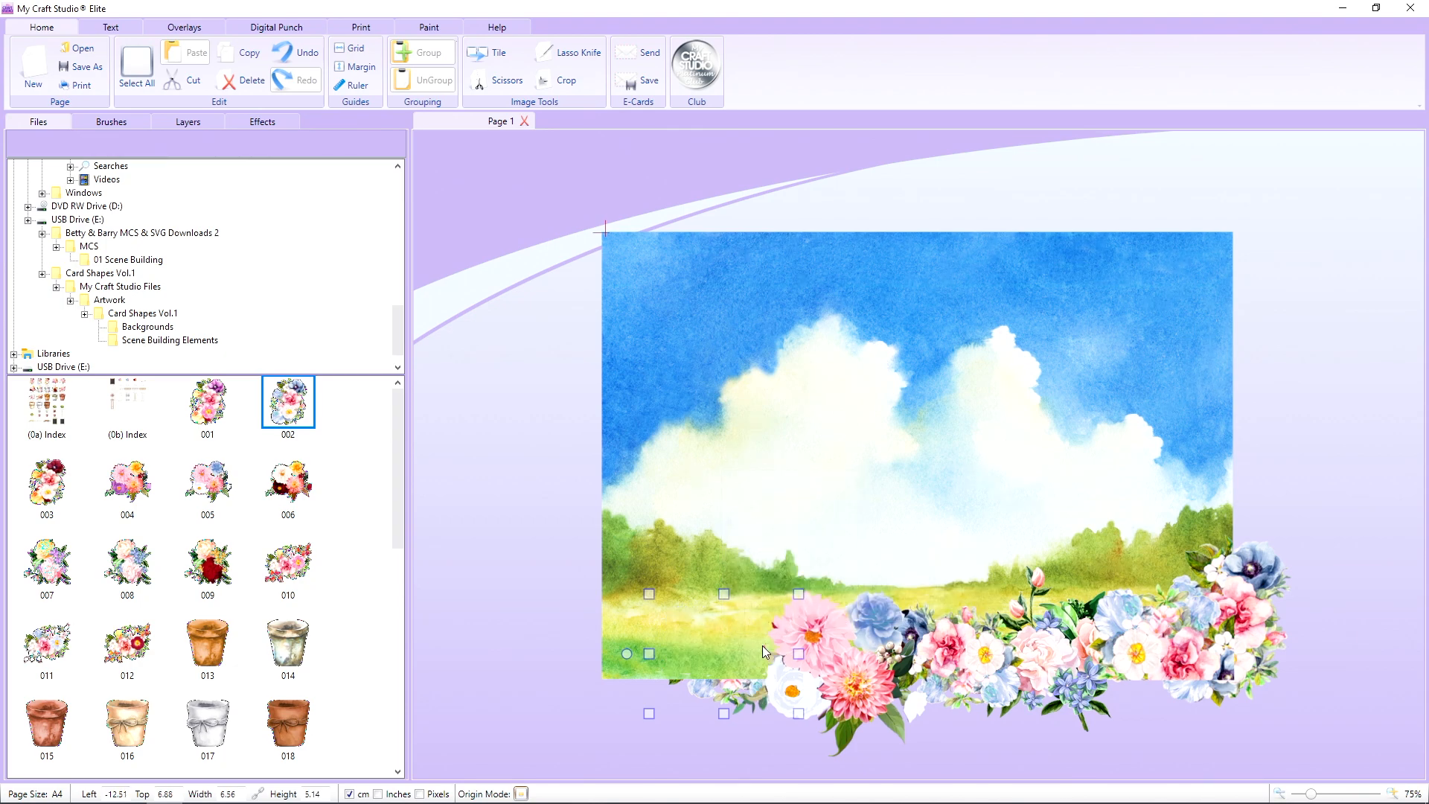
right_click(749, 649)
mouse_move(797, 569)
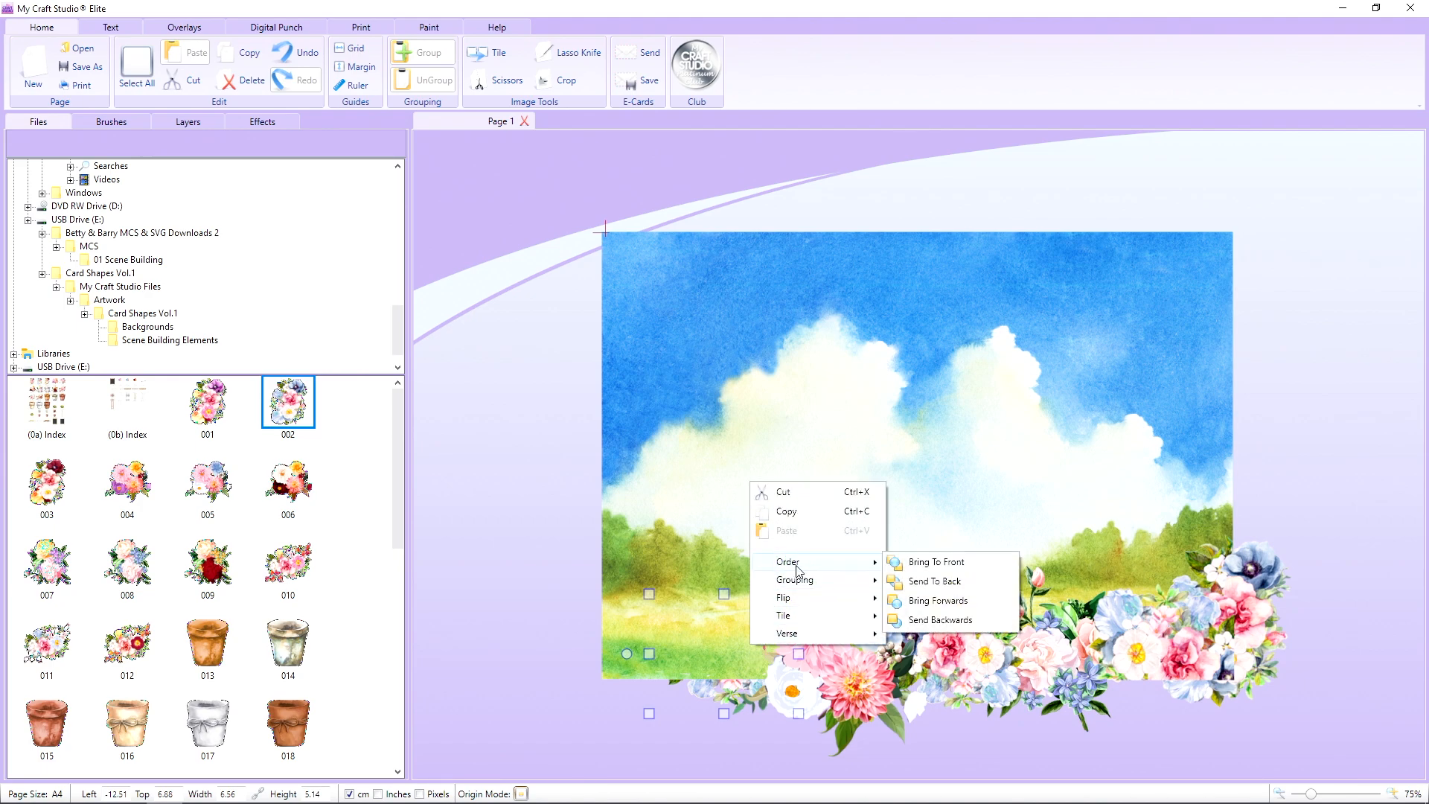
click(933, 603)
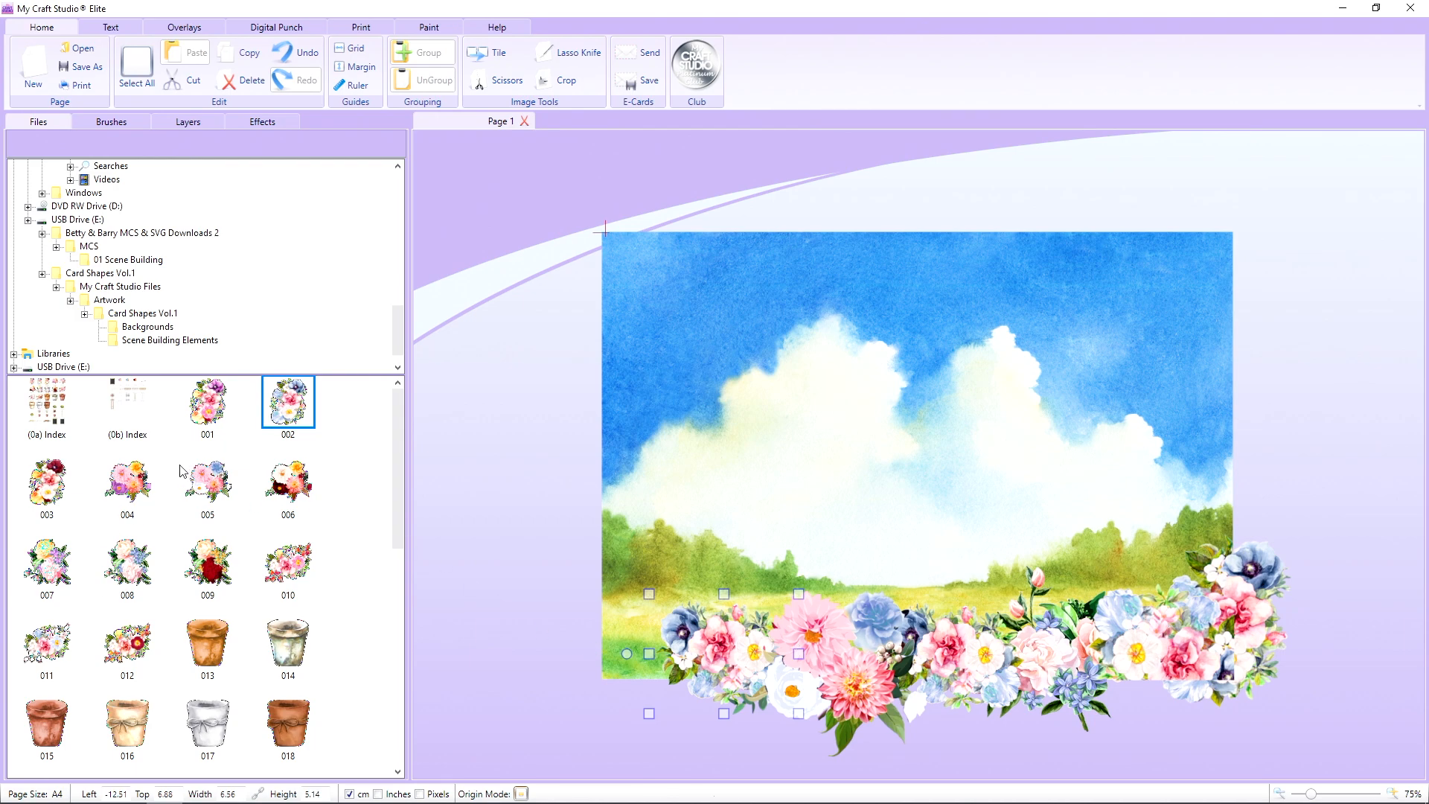
Step: Add another 005 cluster over the page's lower-left corner, rotate it clockwise by about 50°, and reduce it to about 13.5 × 13.7 cm overall
drag(197, 480, 593, 645)
drag(687, 684, 690, 593)
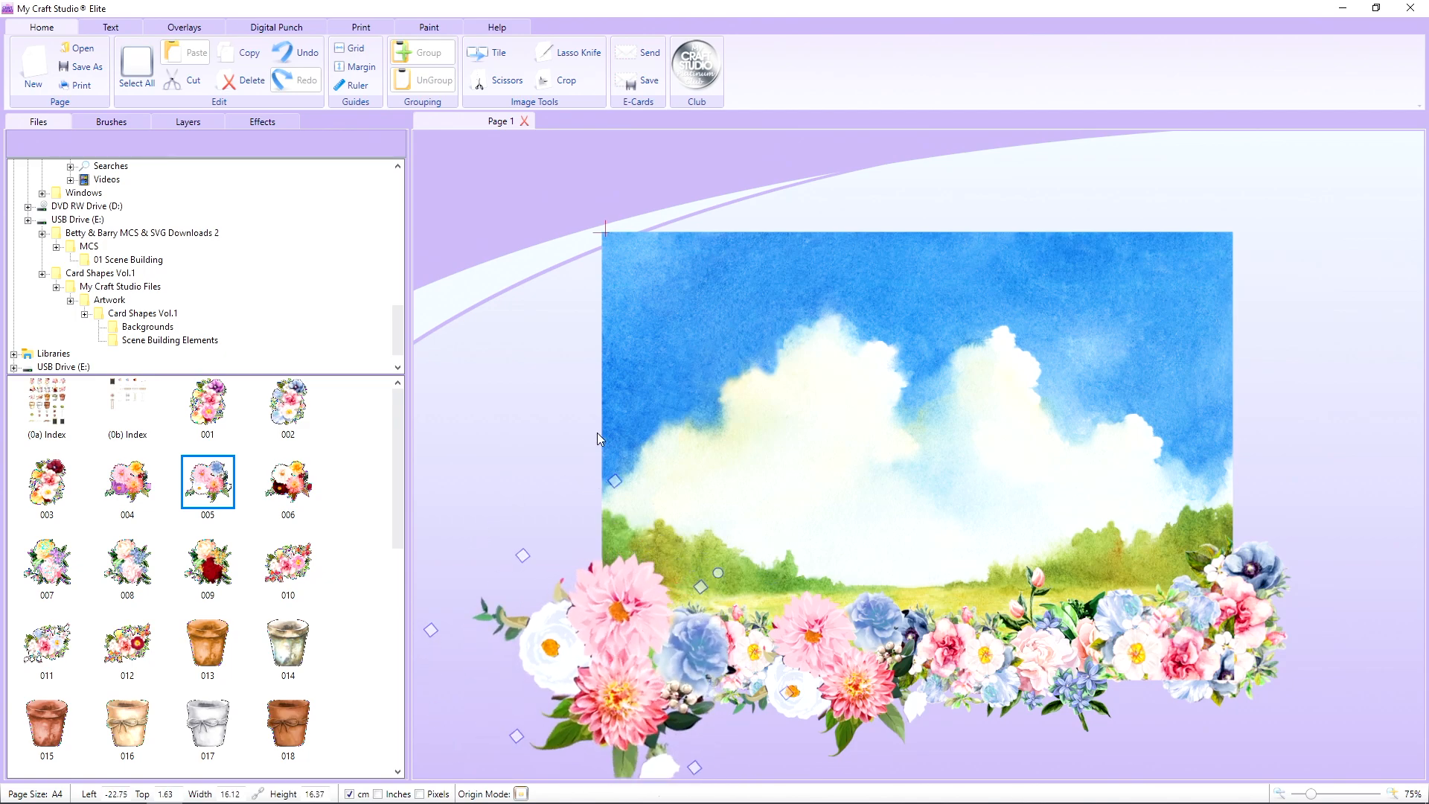
drag(614, 480, 616, 536)
drag(629, 604, 633, 589)
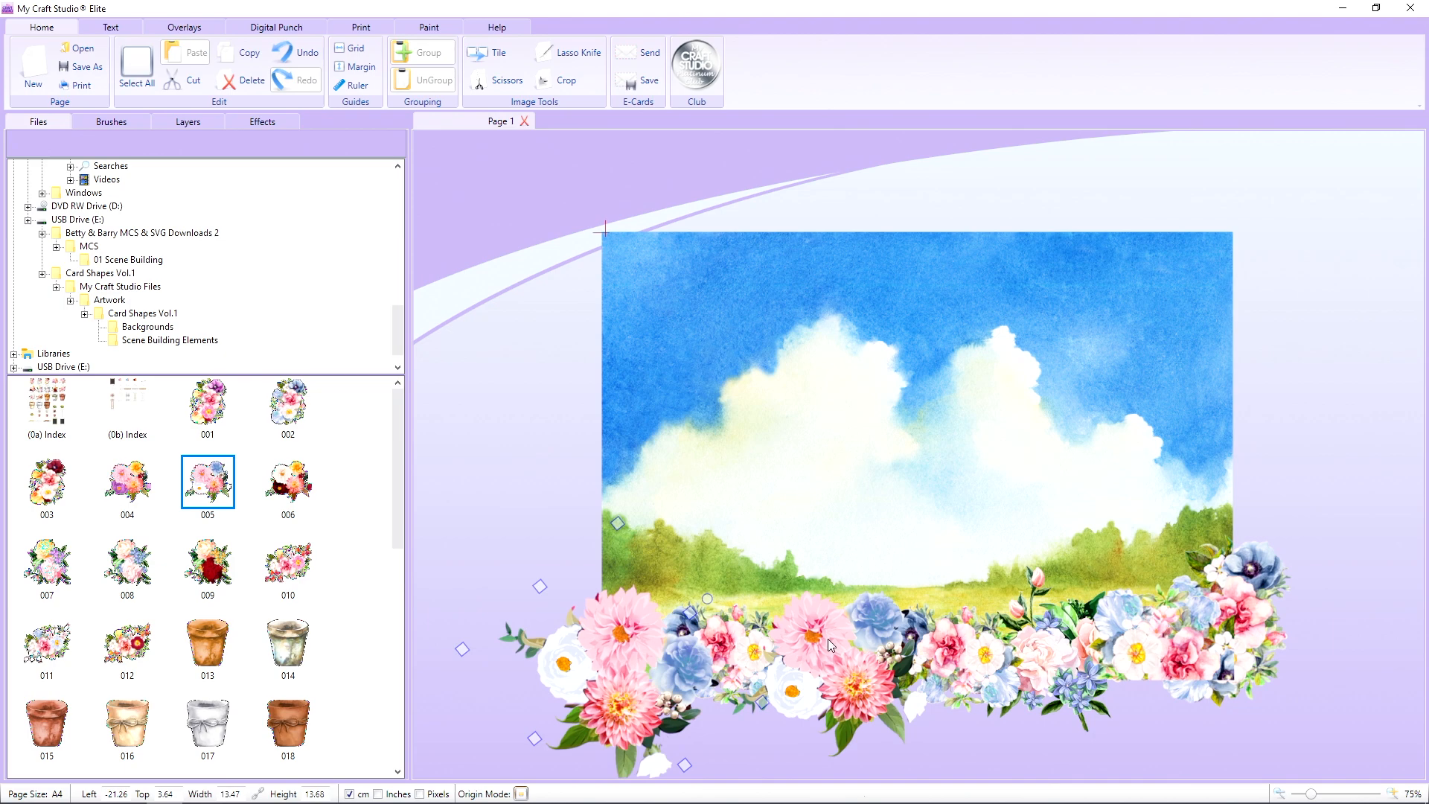
Step: Duplicate the 008 flower cluster with copy and paste, and move the copy over the clouds in the middle of the page
click(1041, 666)
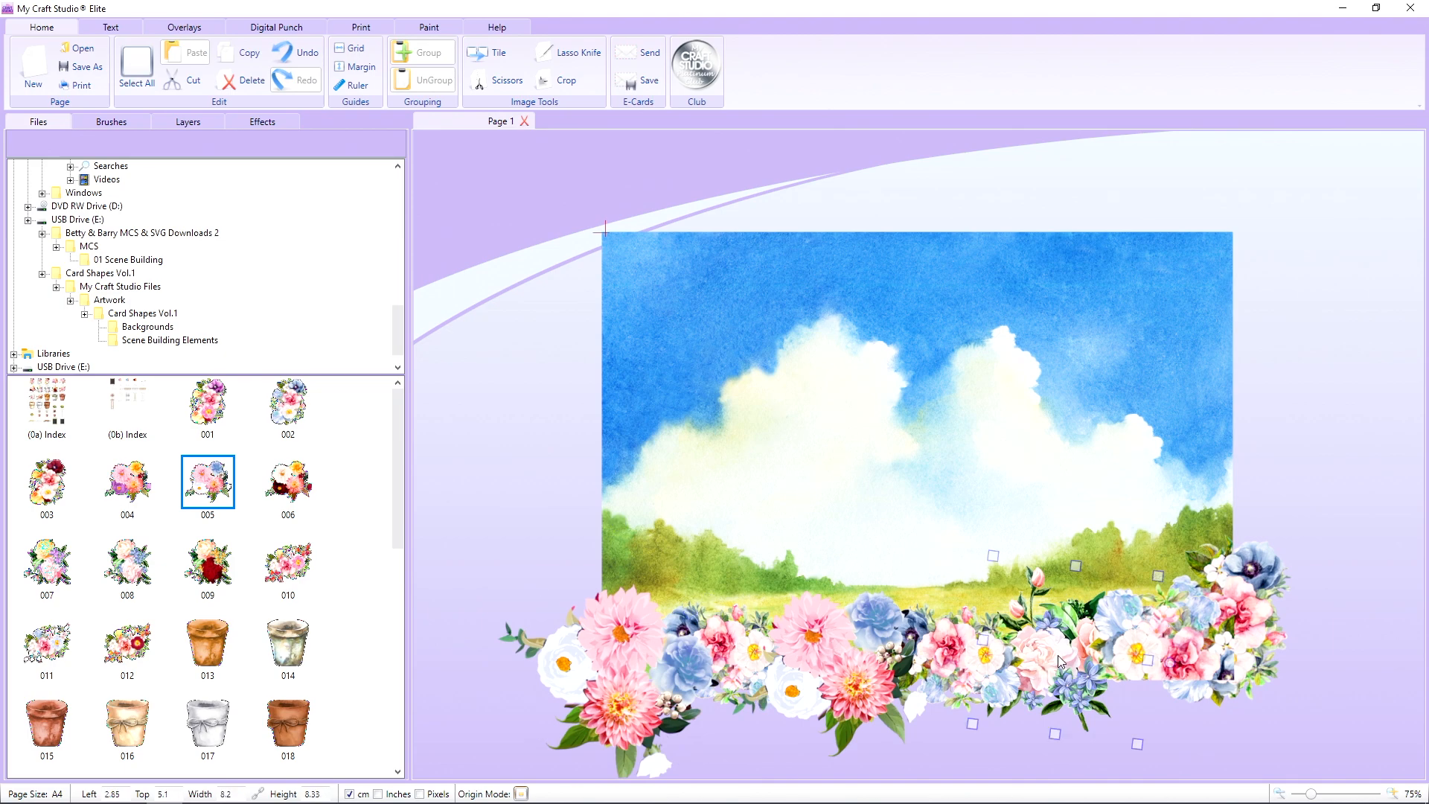
right_click(1060, 659)
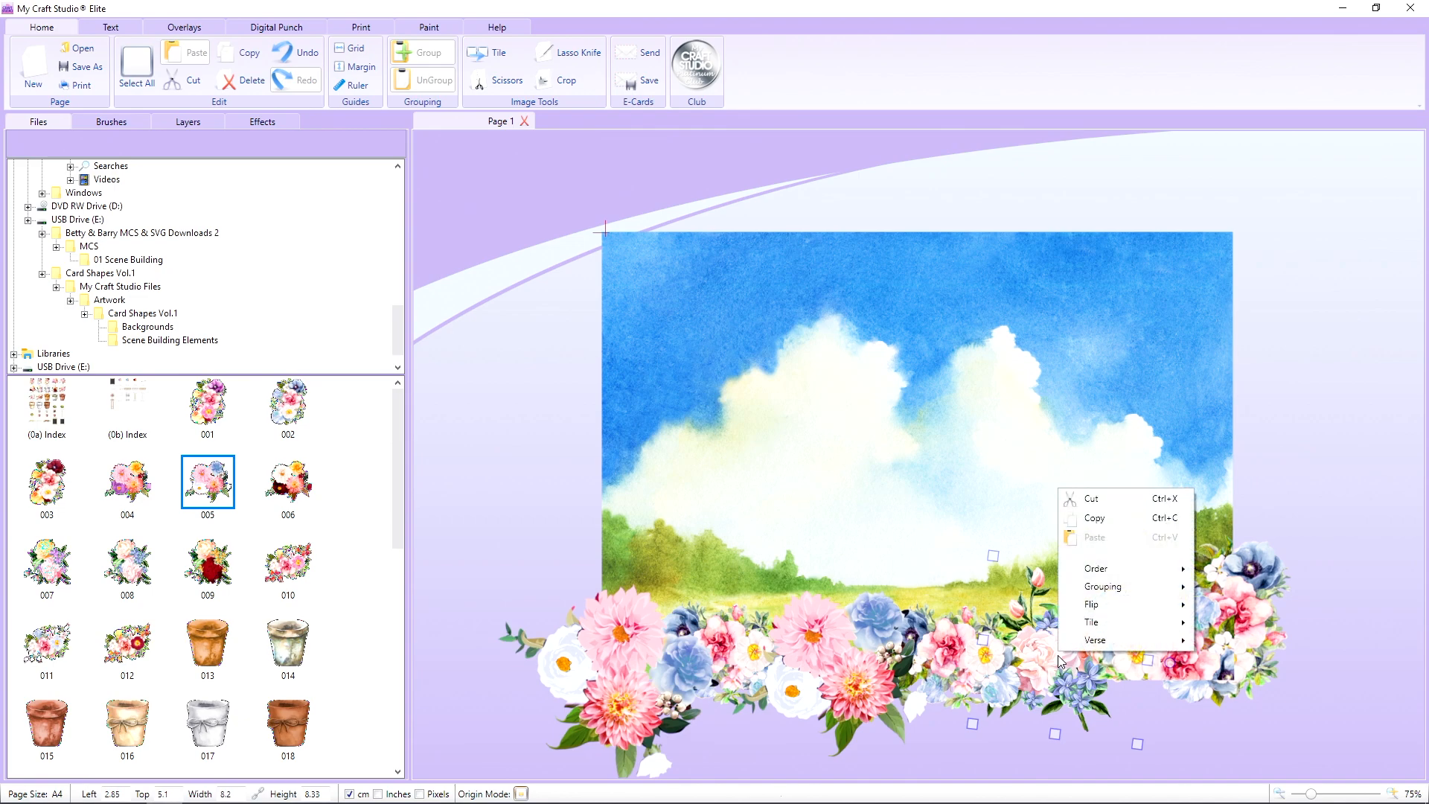
click(1086, 524)
right_click(1067, 617)
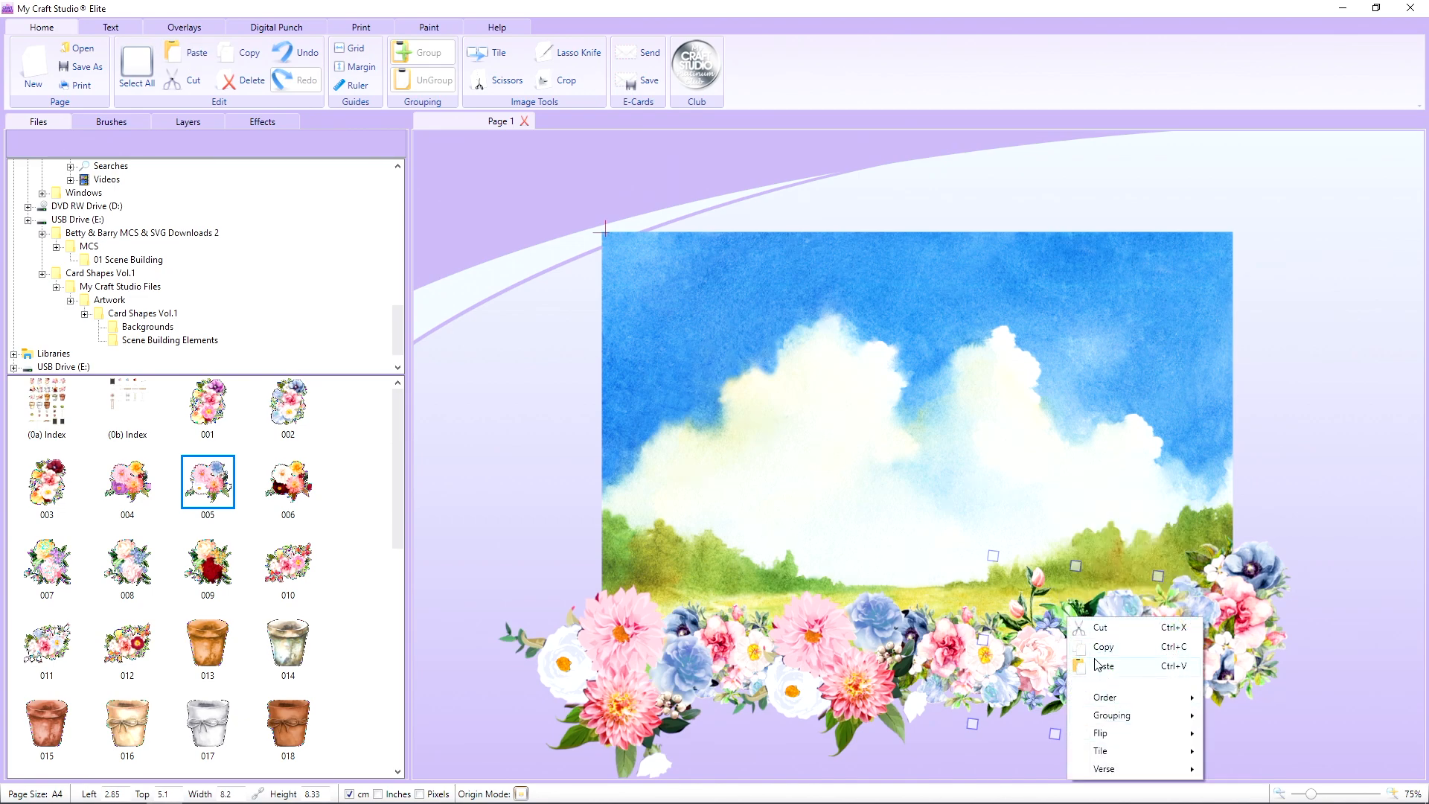
click(1099, 665)
drag(940, 492, 848, 467)
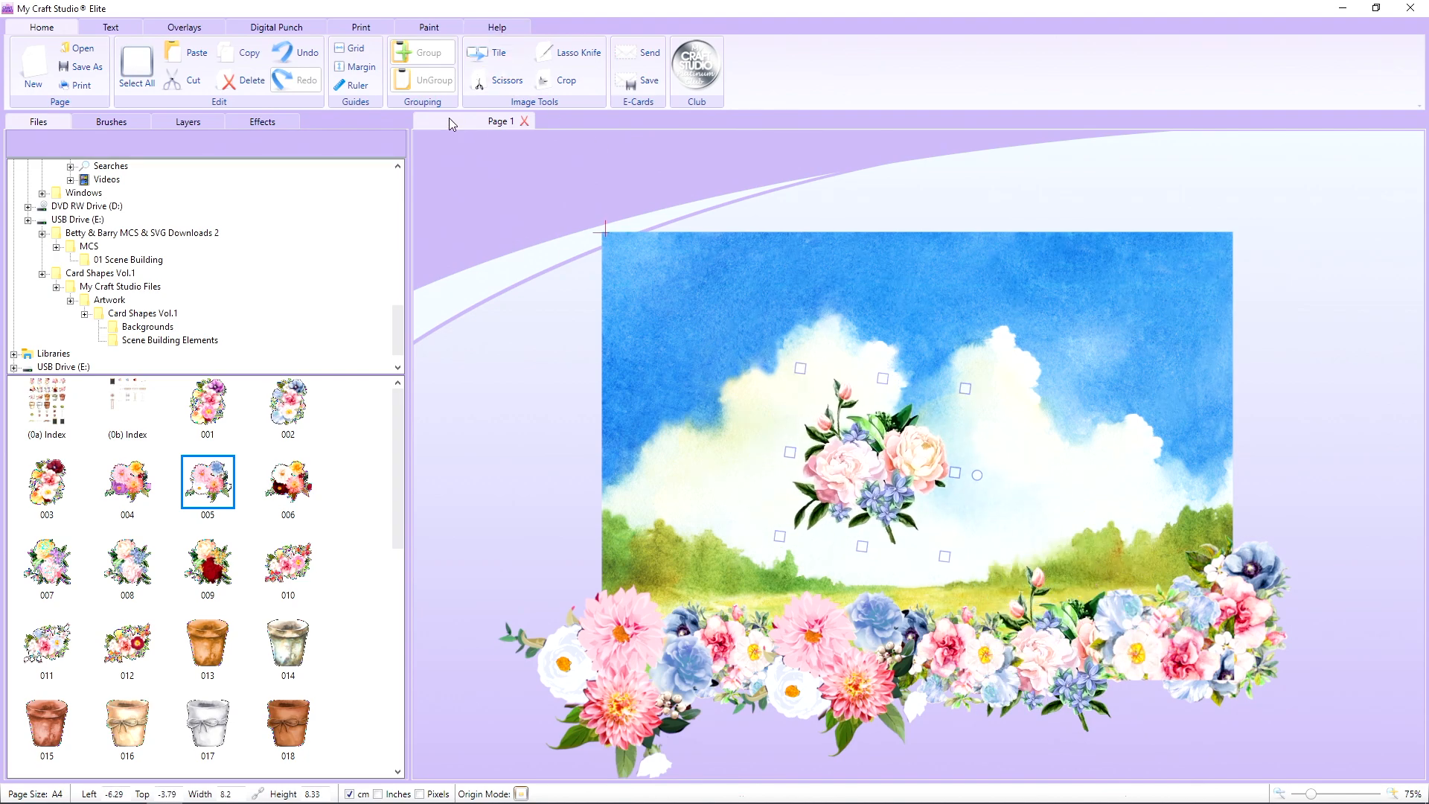
Step: Cut the two pink rosebuds with their stems out of the 008 copy using a Scissors outline, keeping only the inner piece
click(488, 82)
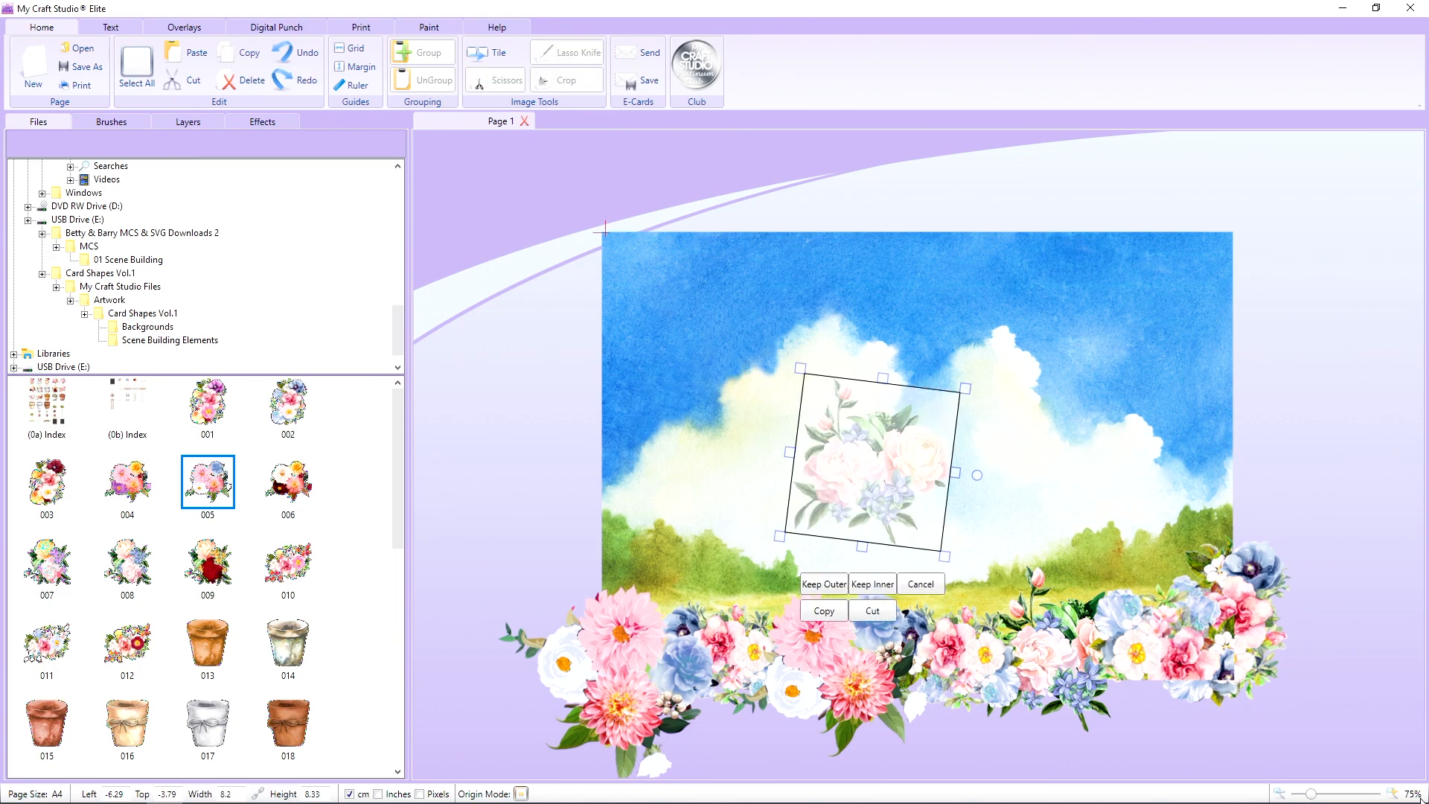
drag(1312, 793, 1366, 793)
scroll(1156, 554, down, 3)
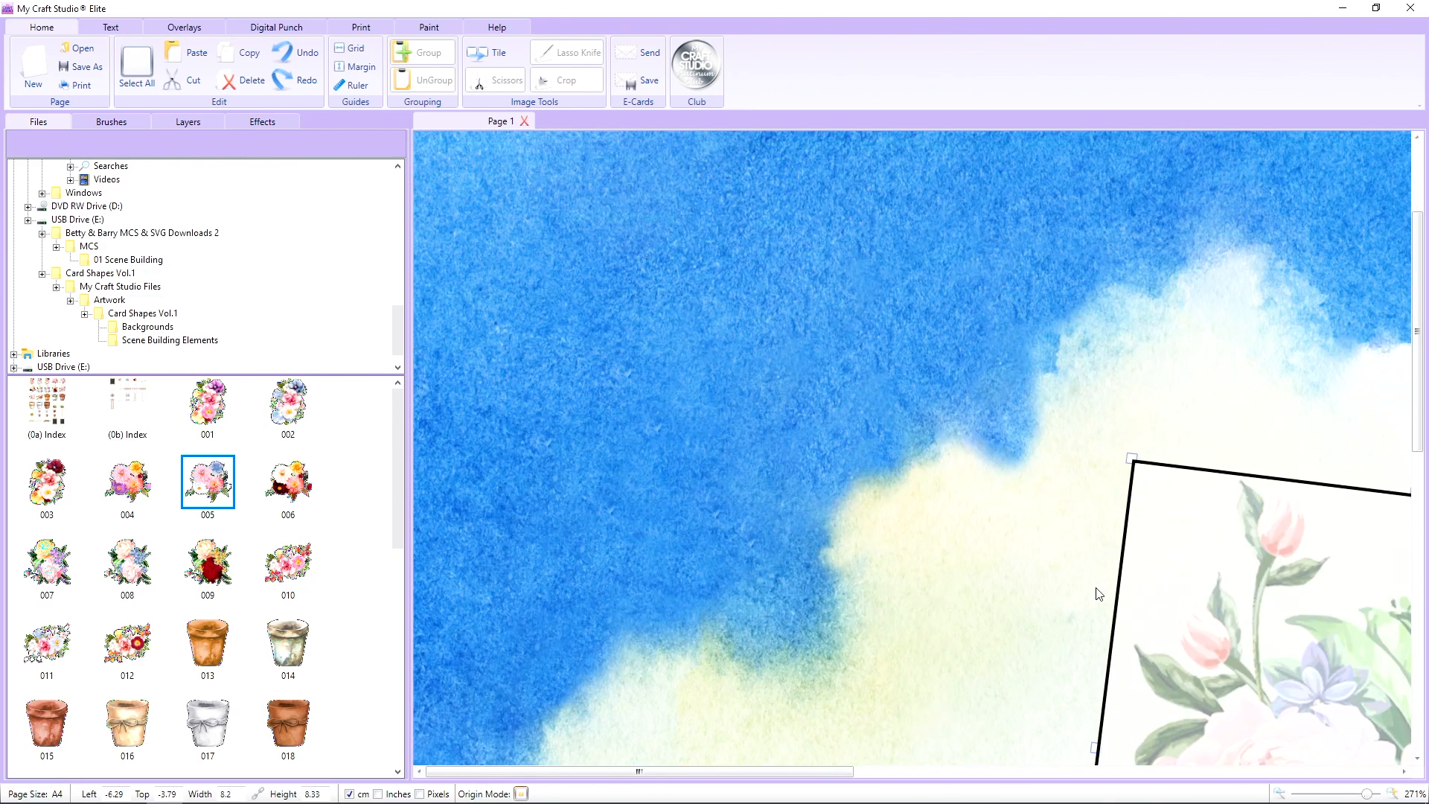
drag(817, 771, 1039, 754)
scroll(1028, 677, down, 4)
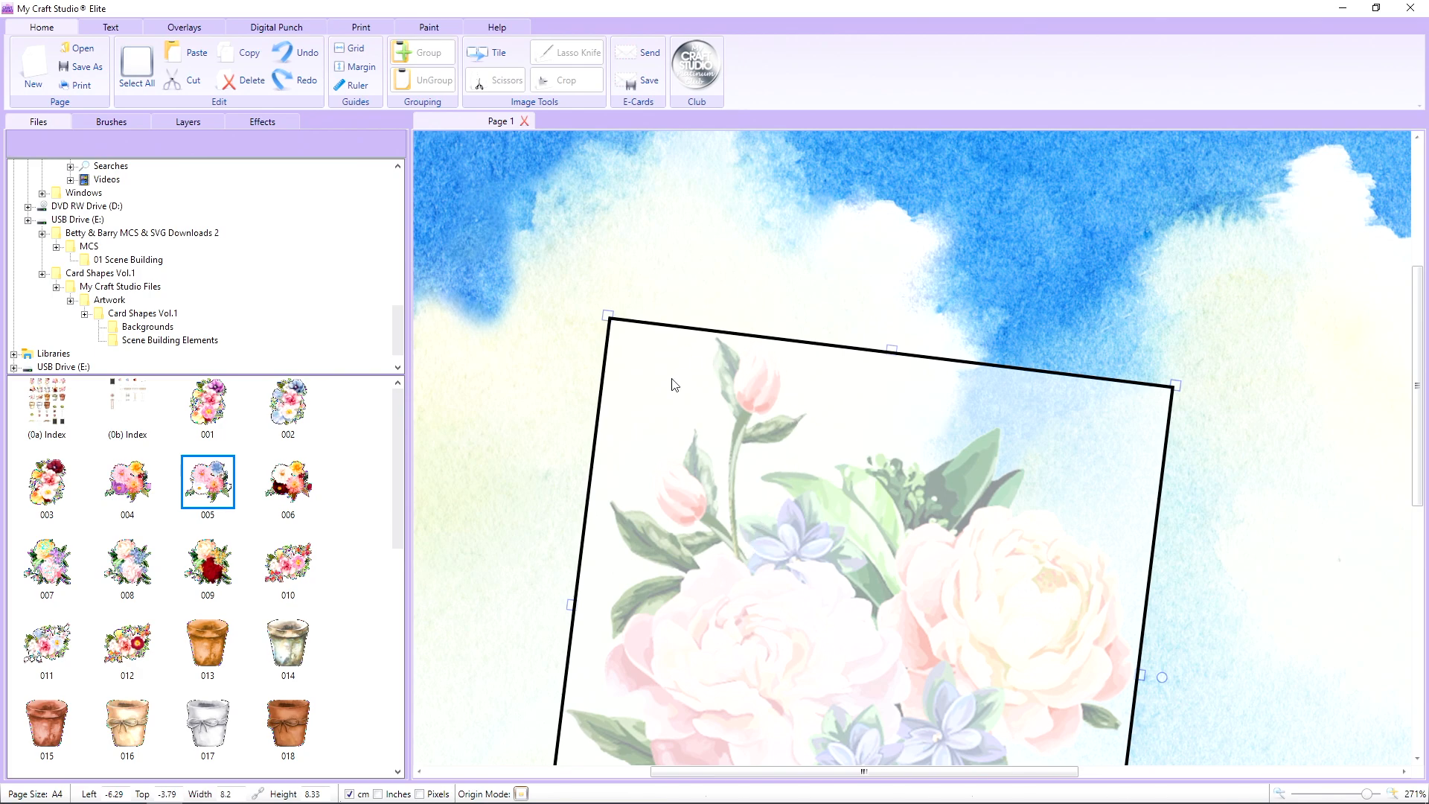
click(637, 454)
click(689, 343)
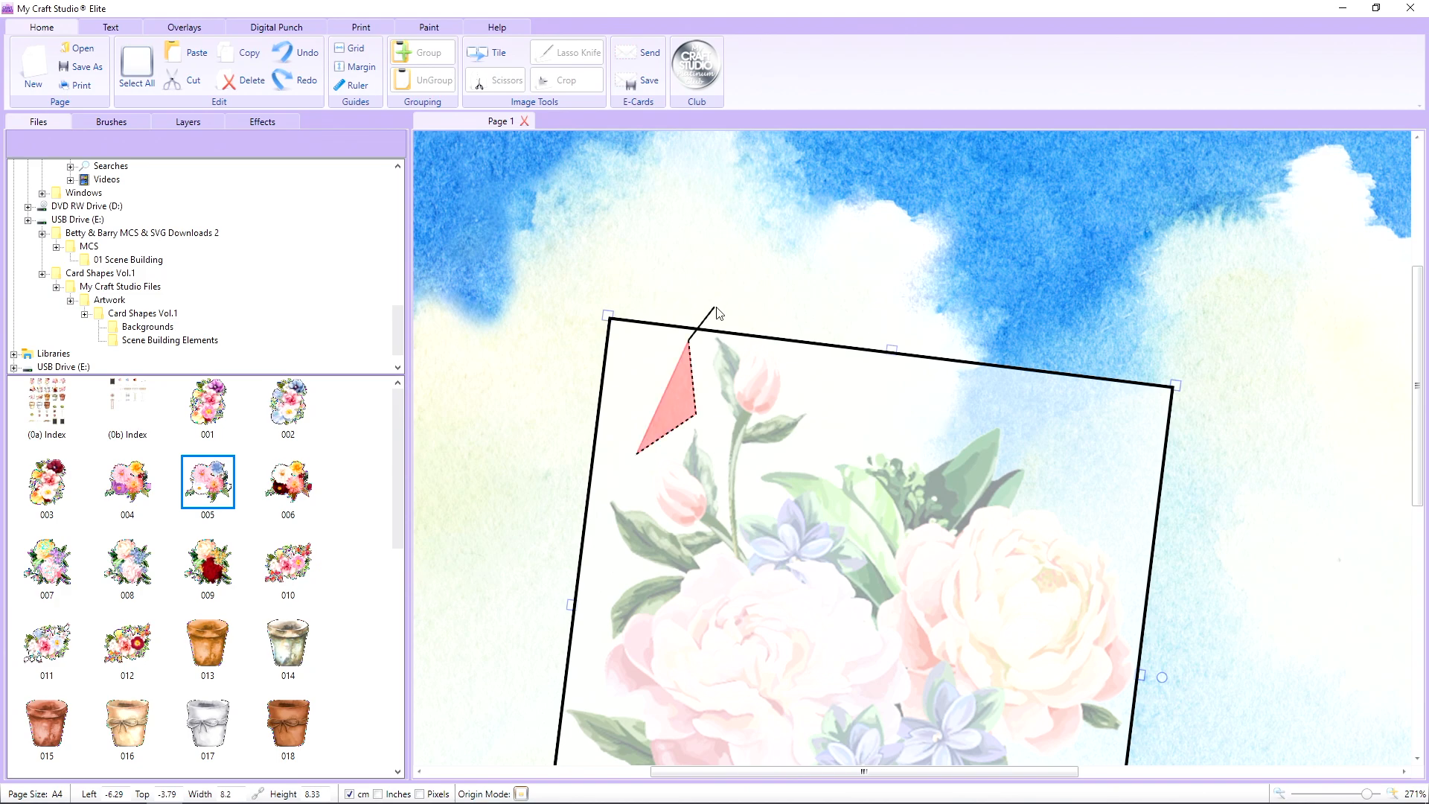
click(714, 306)
click(780, 311)
click(803, 343)
click(821, 374)
click(839, 437)
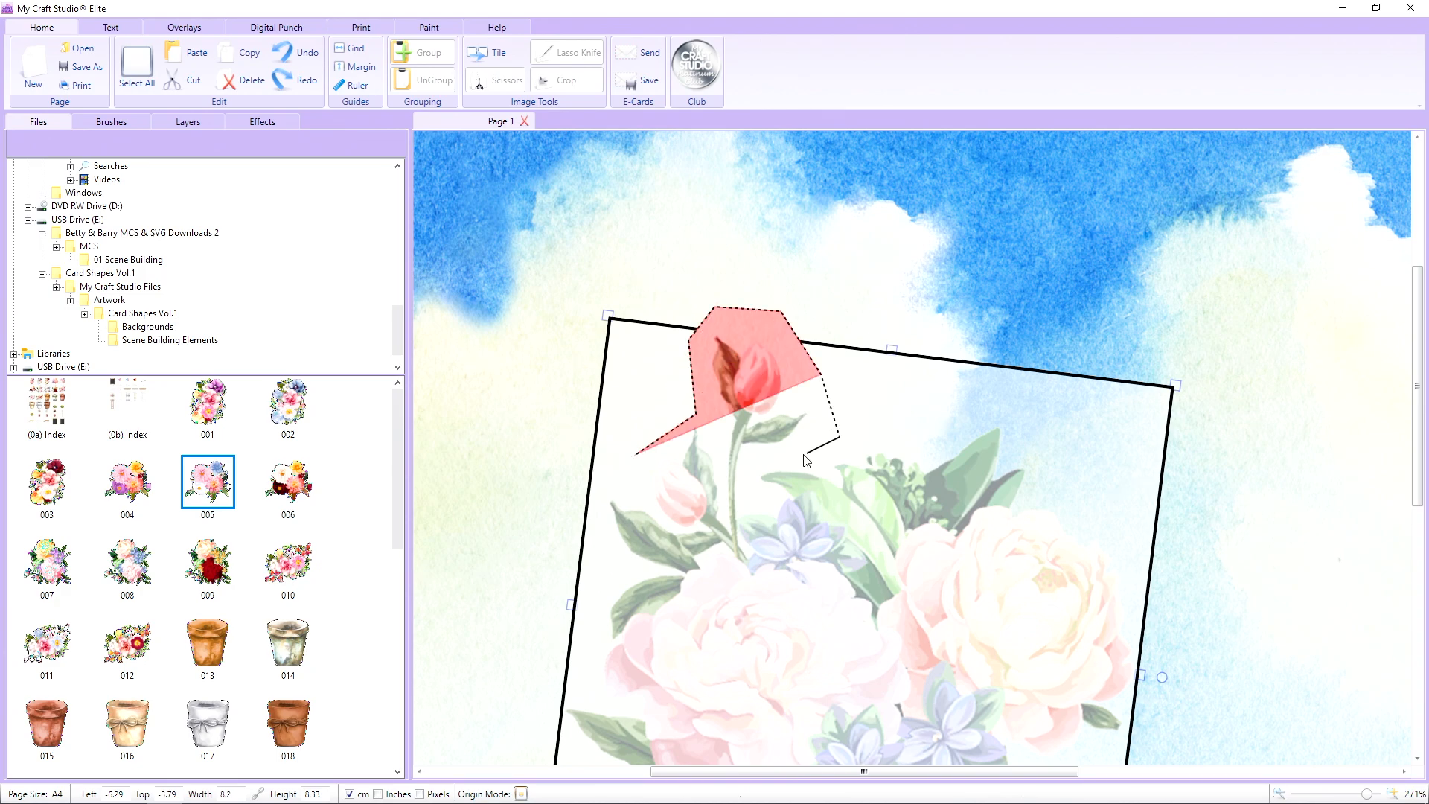
click(752, 471)
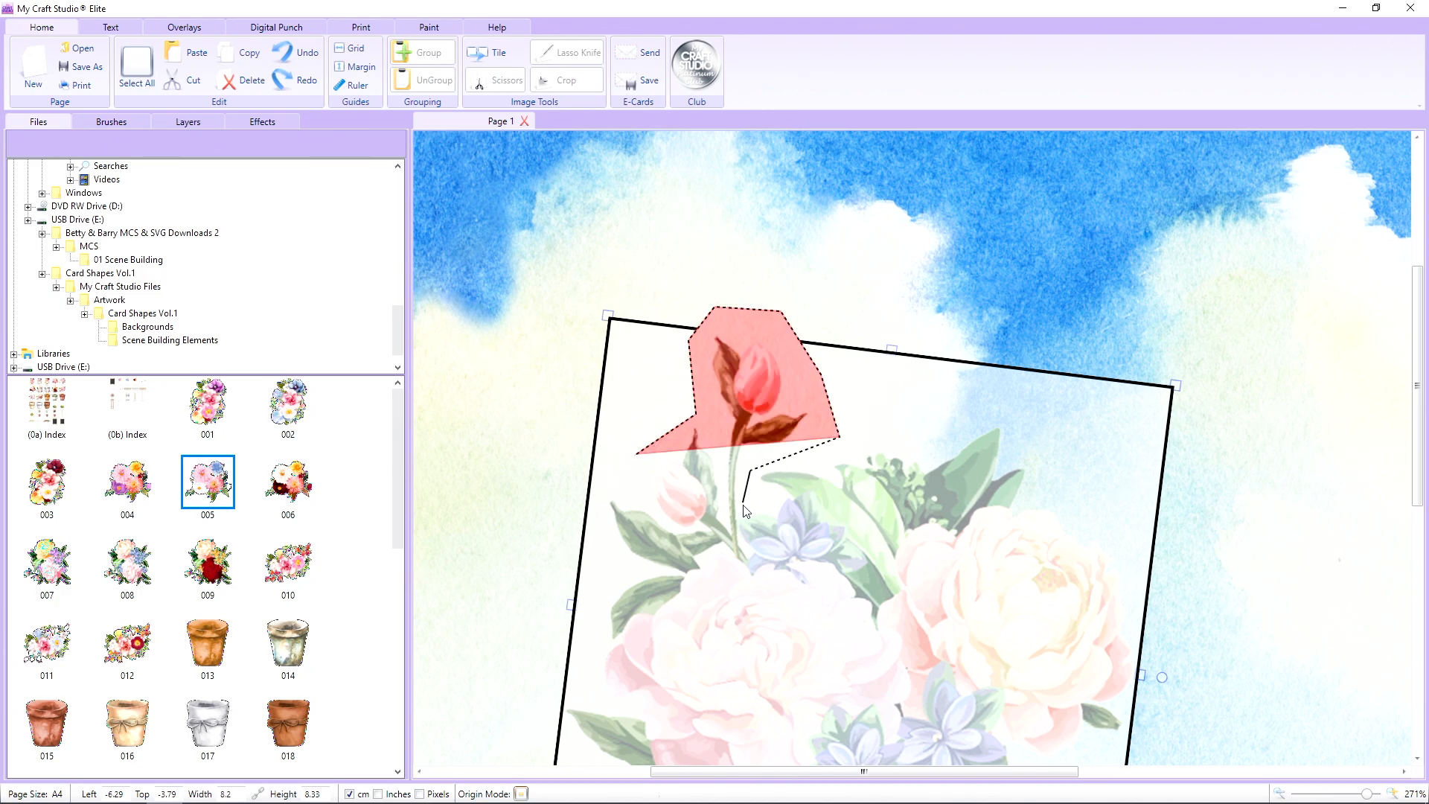
click(742, 551)
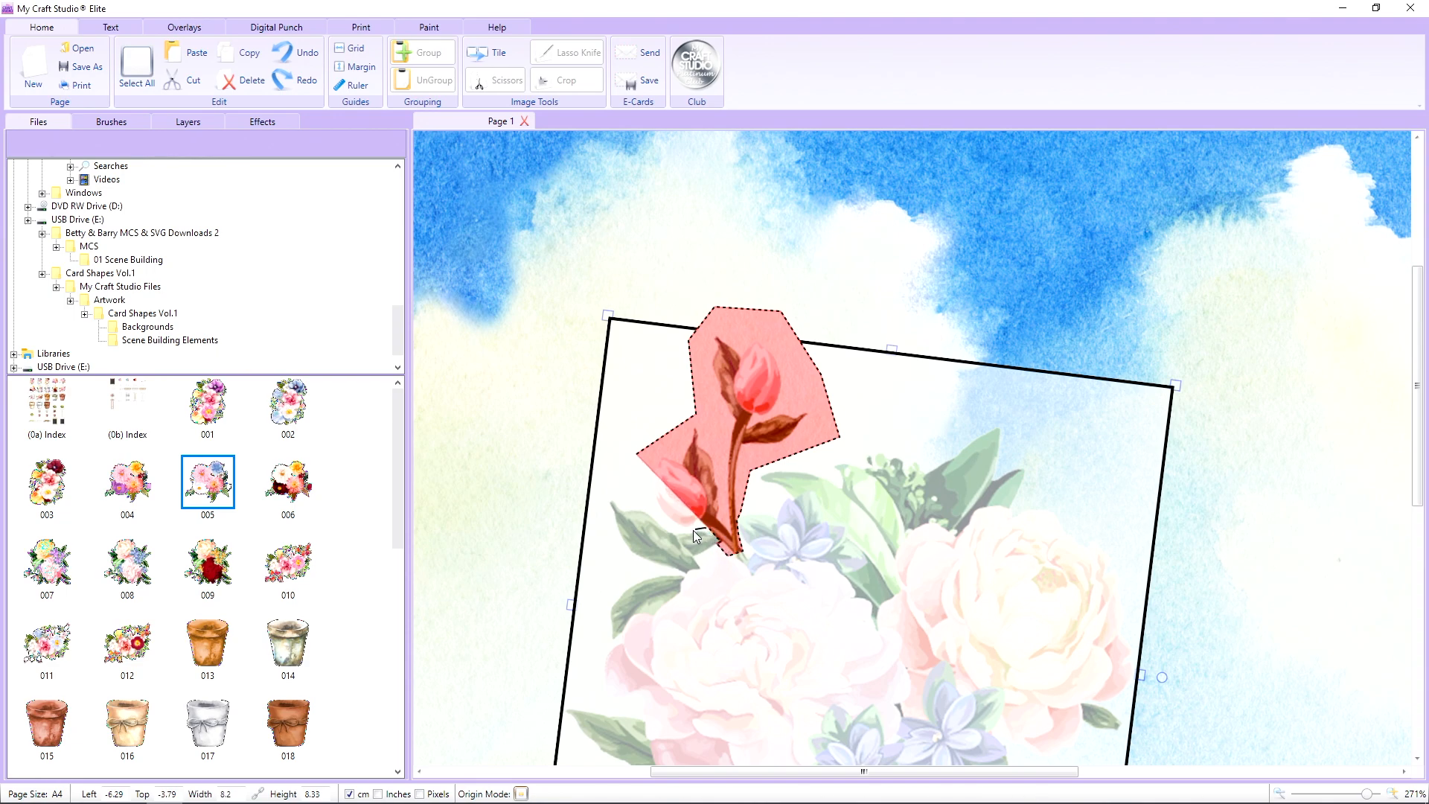
click(661, 523)
click(638, 455)
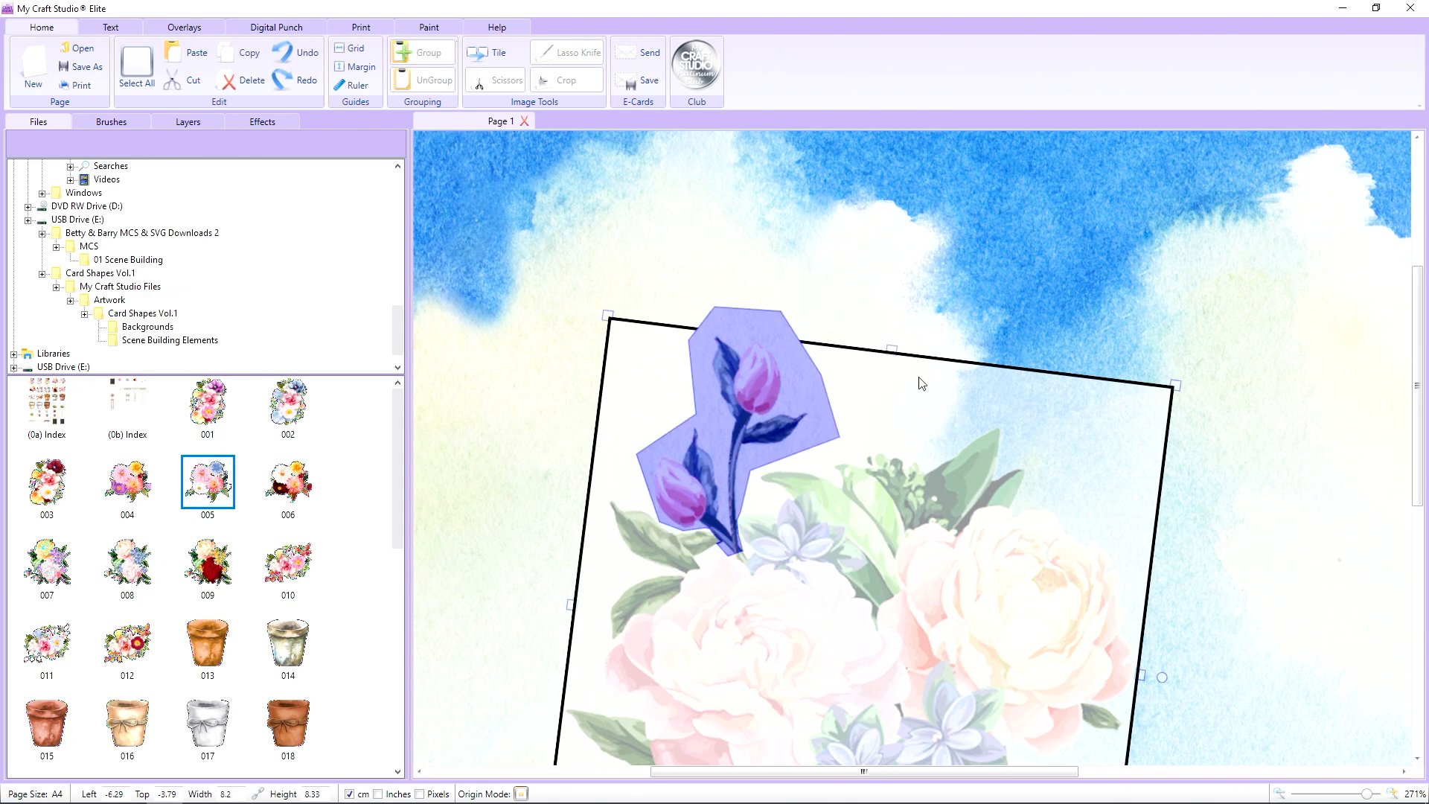
drag(1422, 313, 1423, 446)
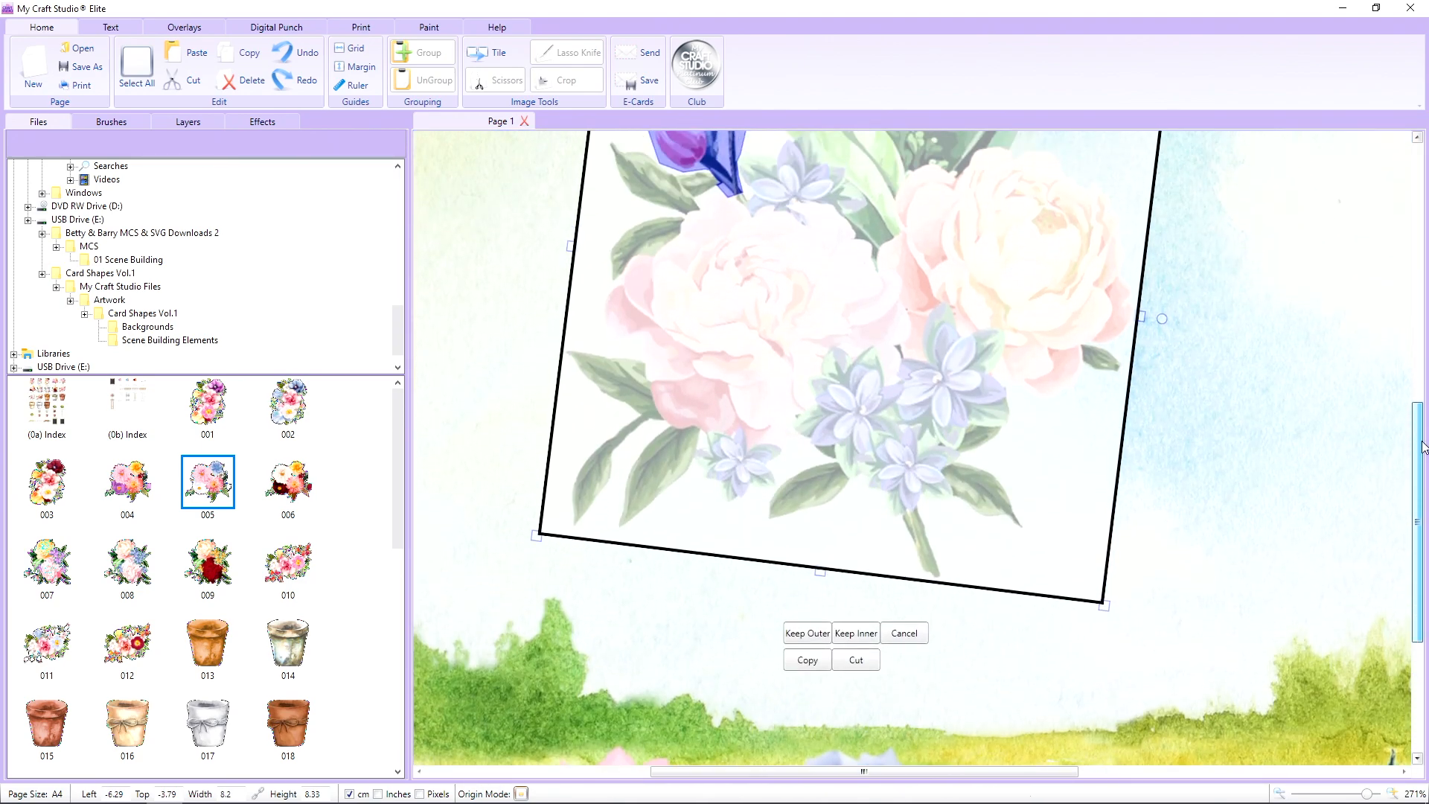
click(856, 634)
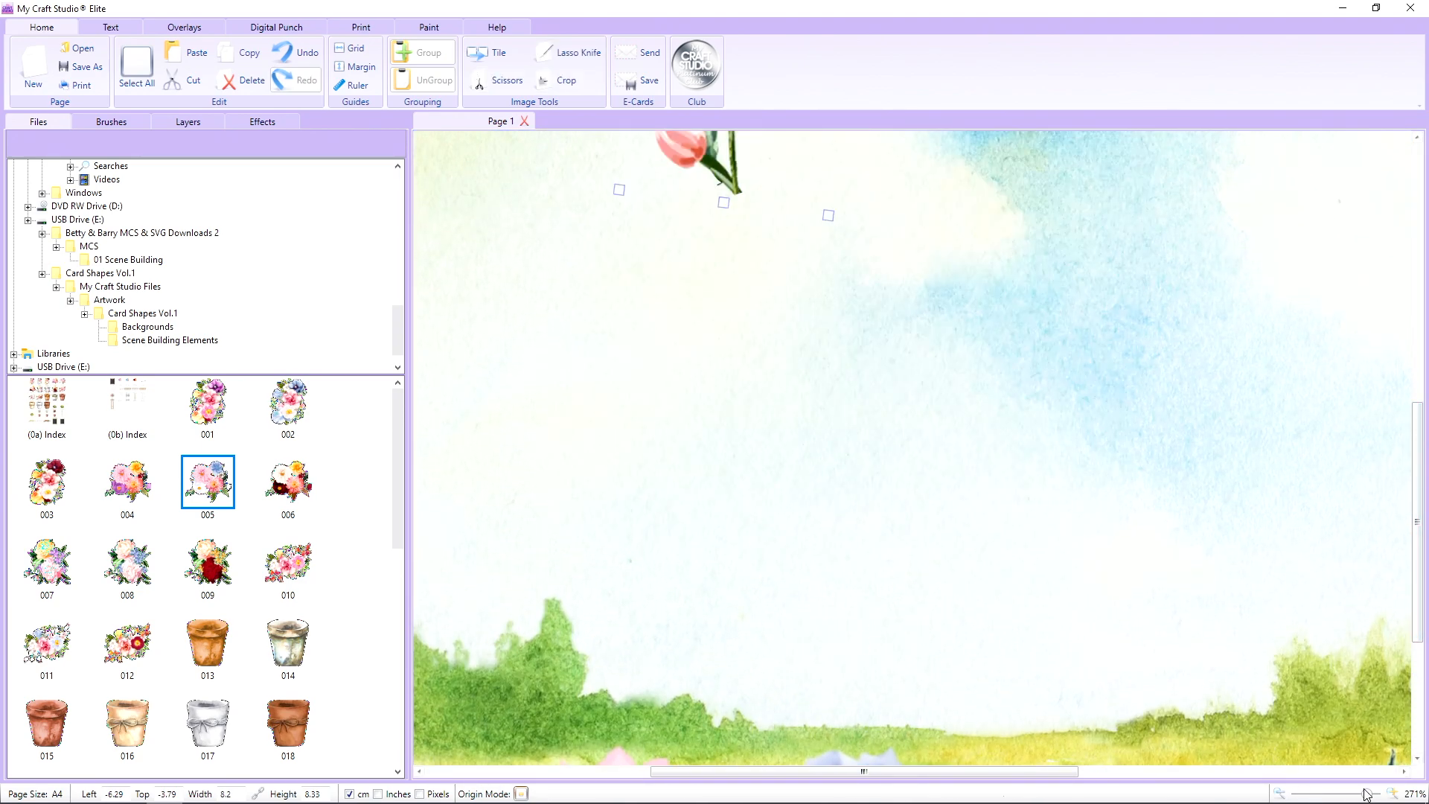
Step: Move the rosebud sprig beside the middle pink dahlia, shrink it to about 2.5 × 2.7 cm, and tilt it counter-clockwise by about 18°
drag(1368, 797, 1327, 796)
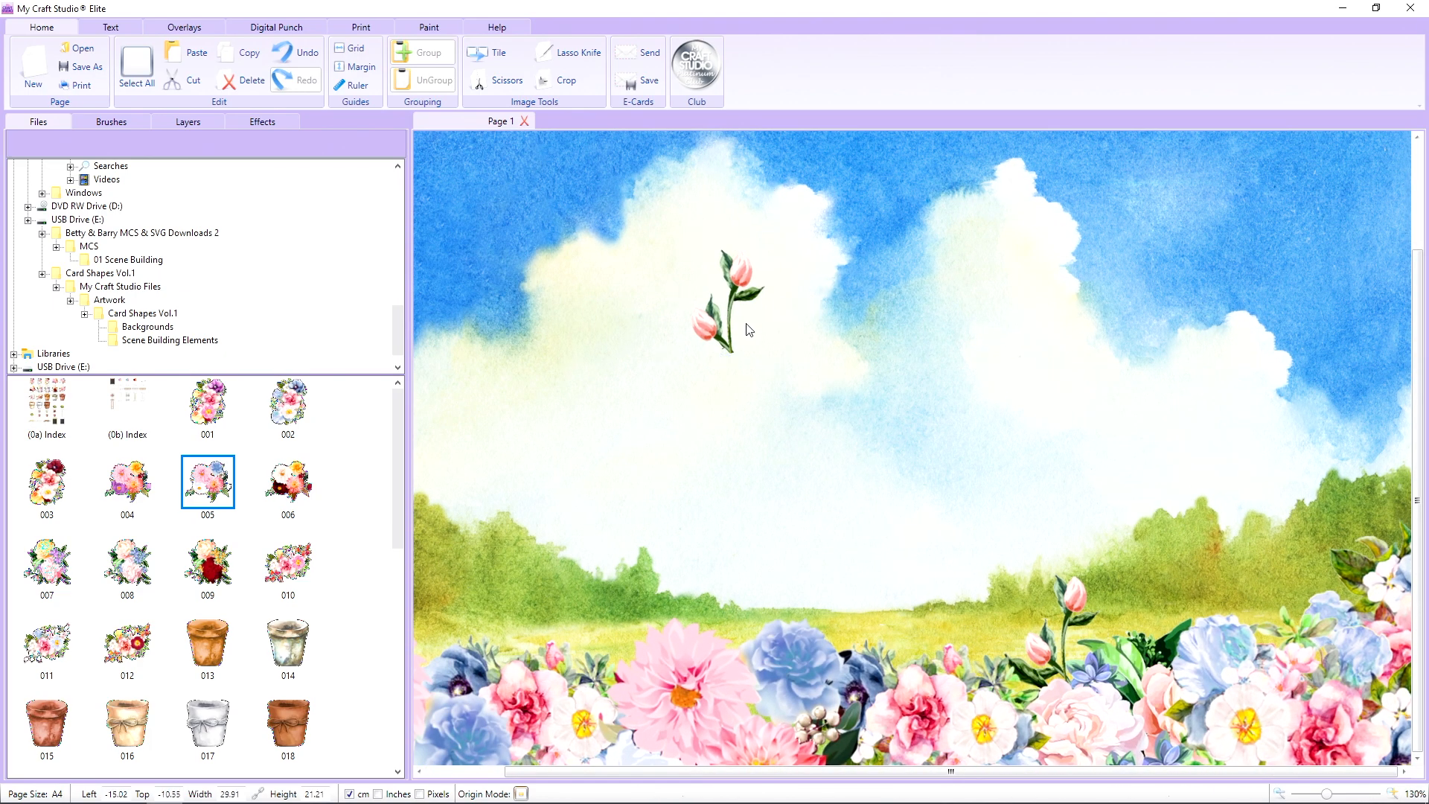
drag(728, 323, 614, 647)
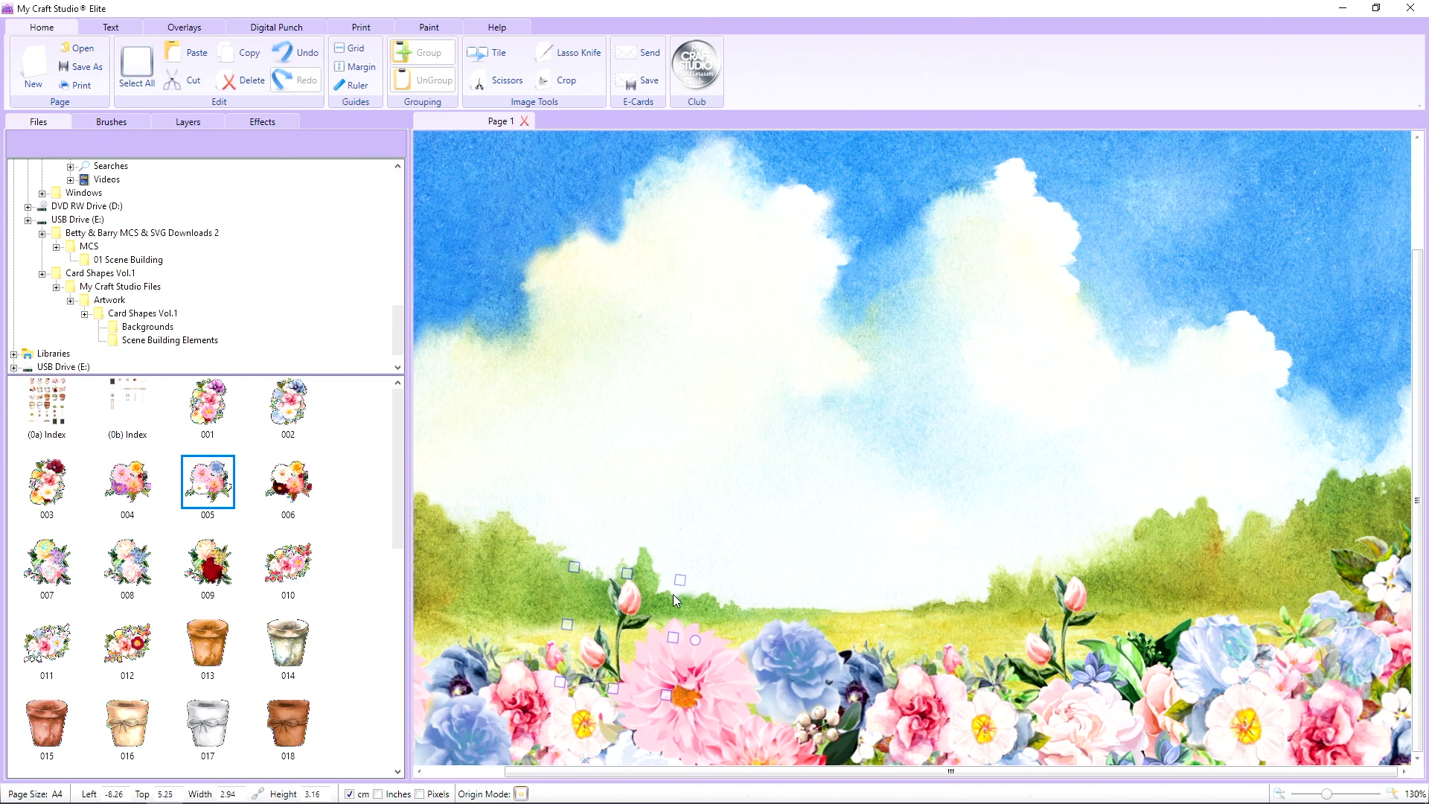
drag(684, 576, 671, 586)
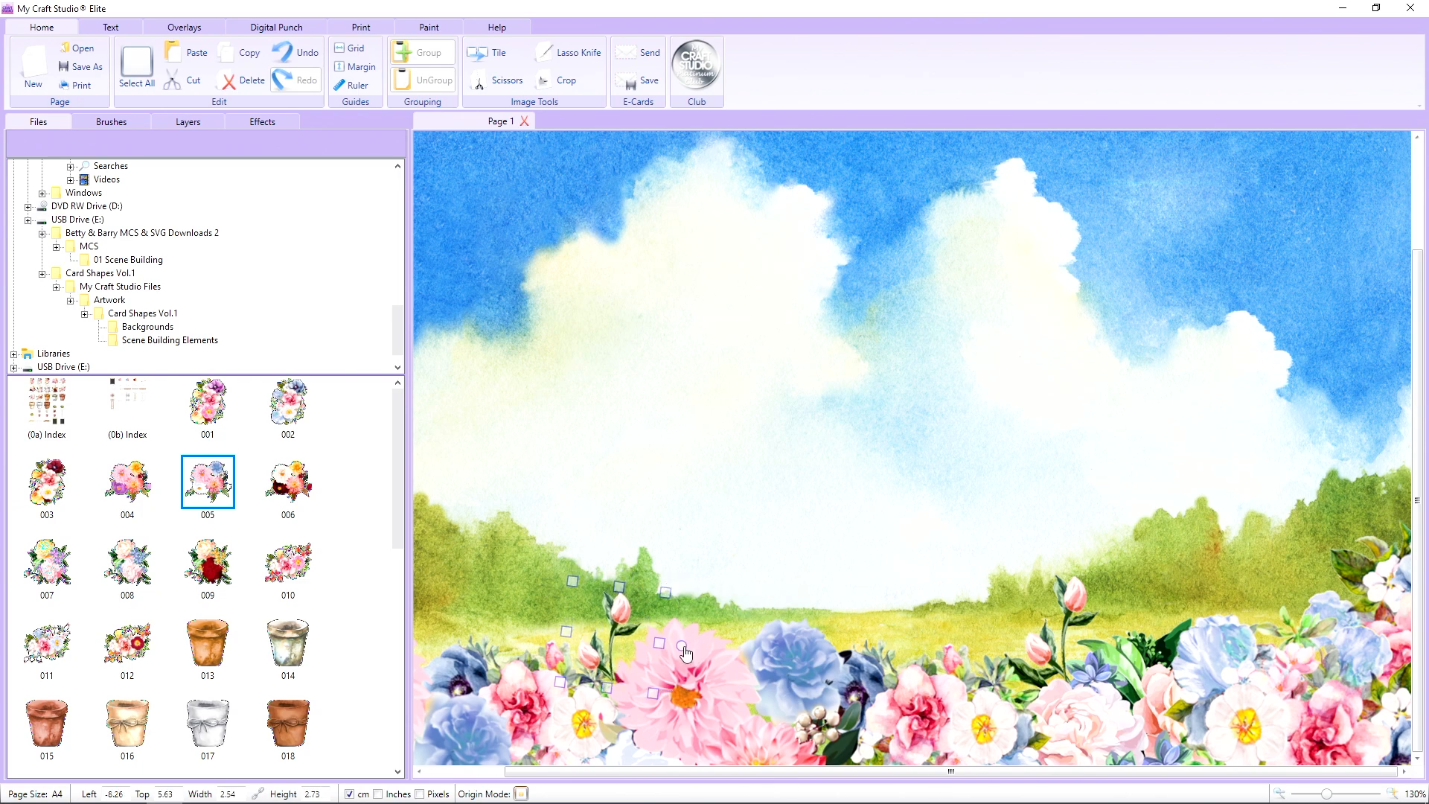
drag(689, 644, 679, 631)
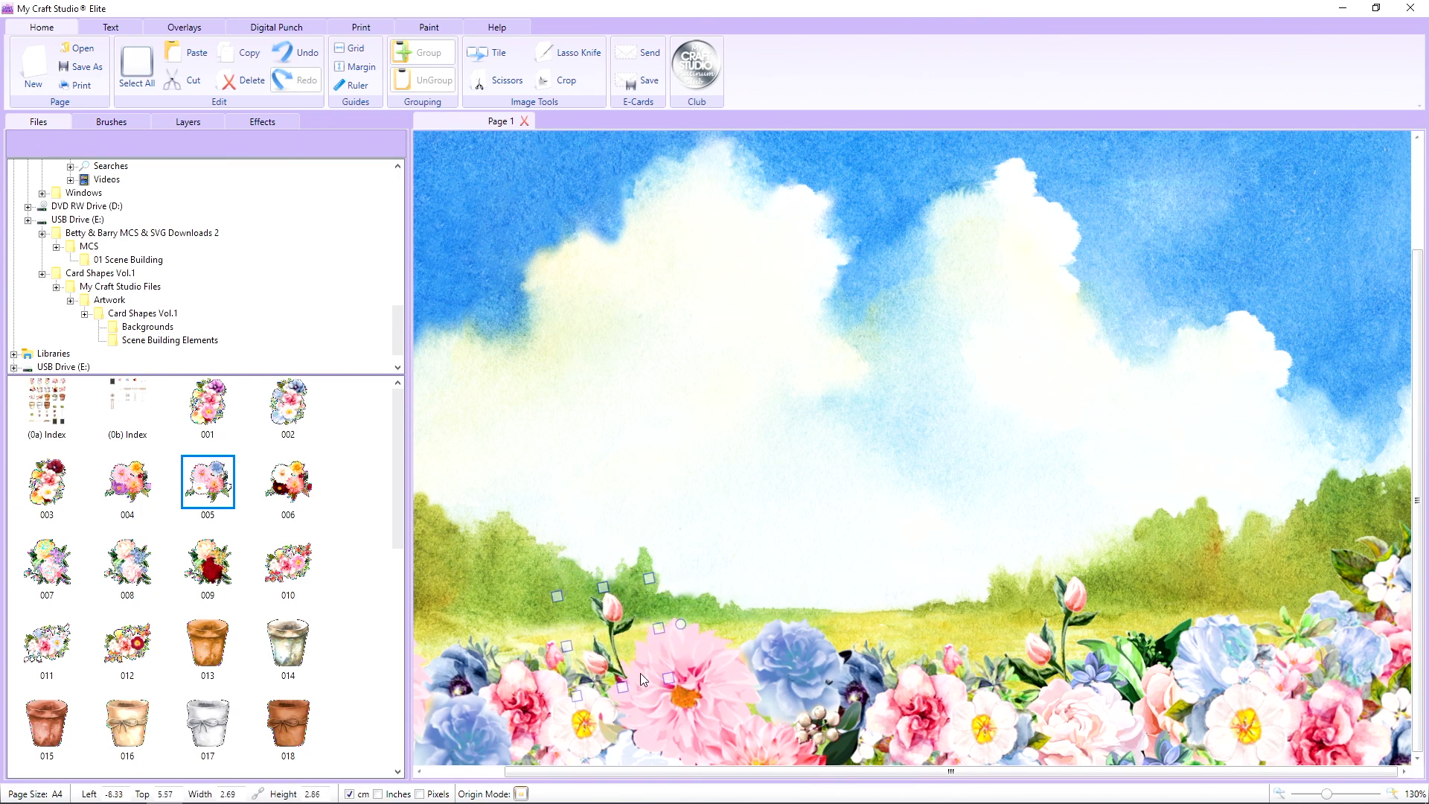
Step: Lower the rosebud sprig in the stacking order with repeated Send Backwards, and rotate it clockwise by about 40°
right_click(614, 663)
mouse_move(685, 578)
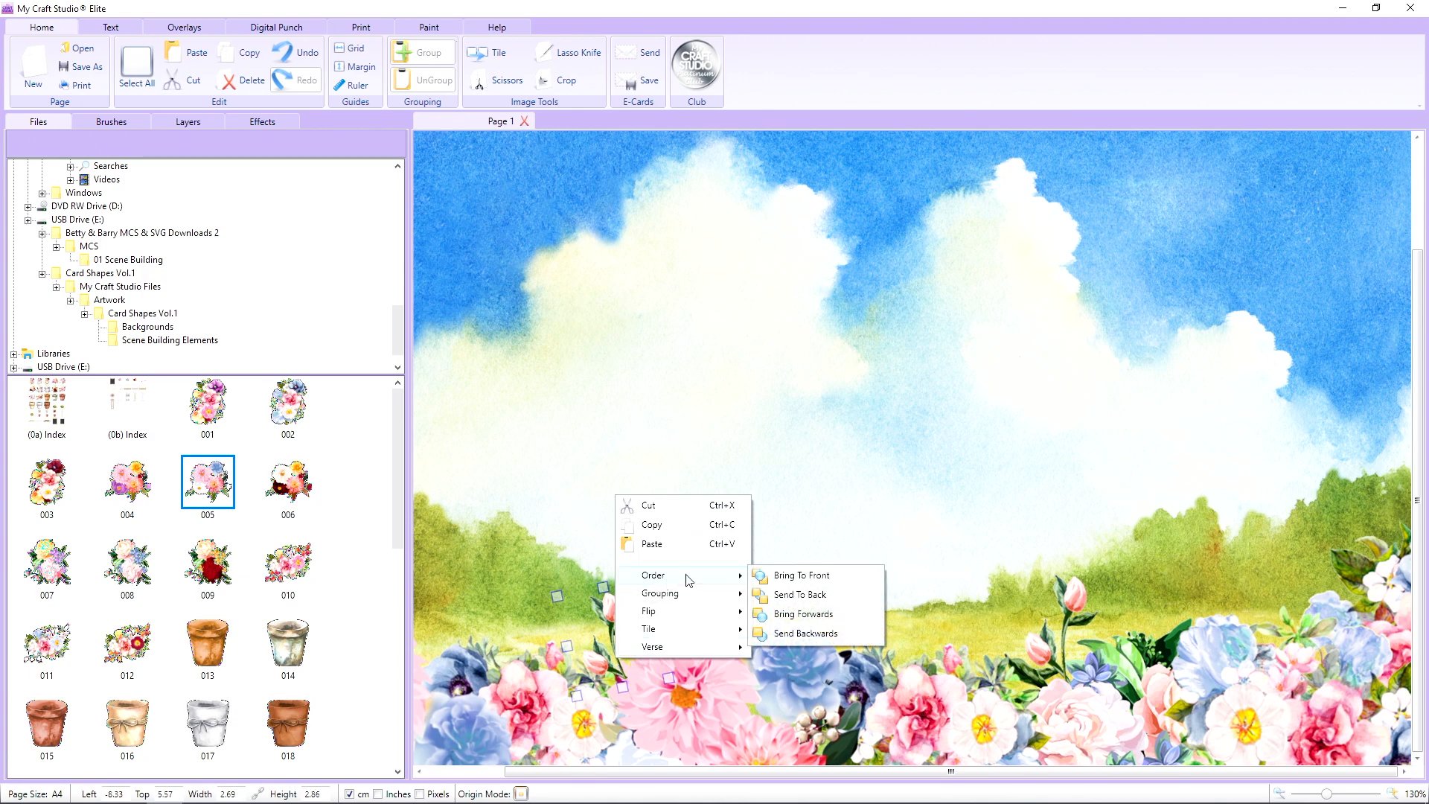
click(801, 633)
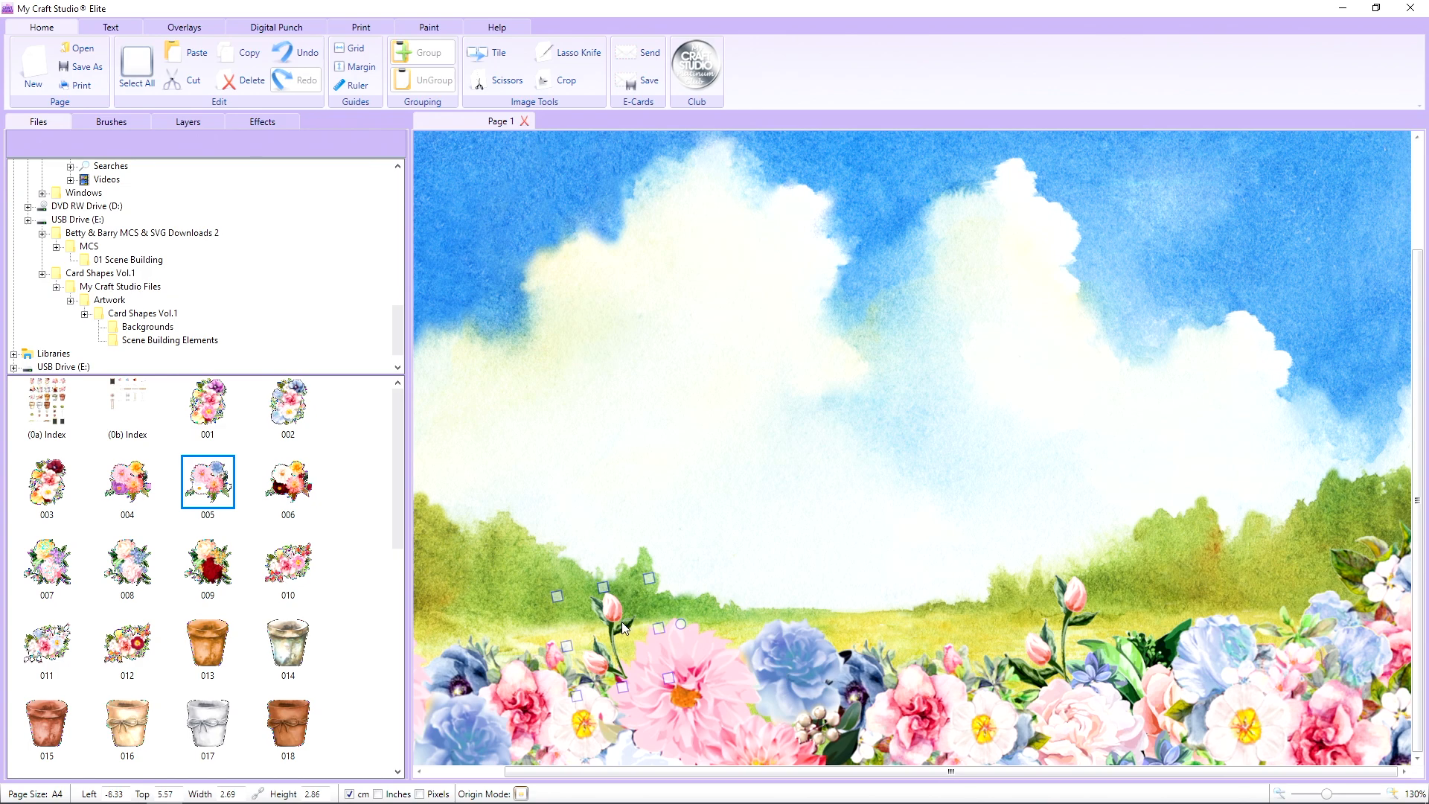
right_click(624, 628)
mouse_move(687, 704)
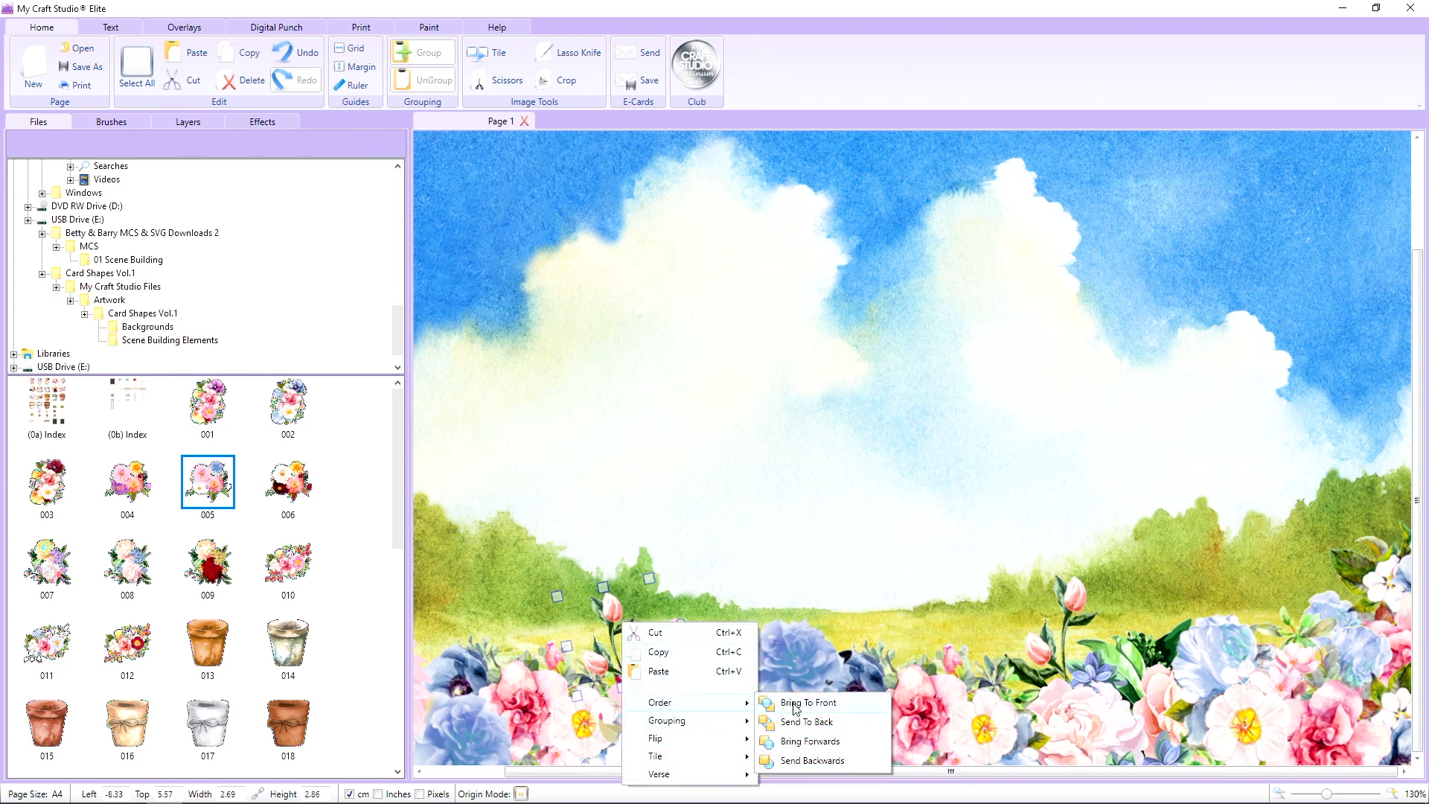
click(795, 705)
right_click(609, 634)
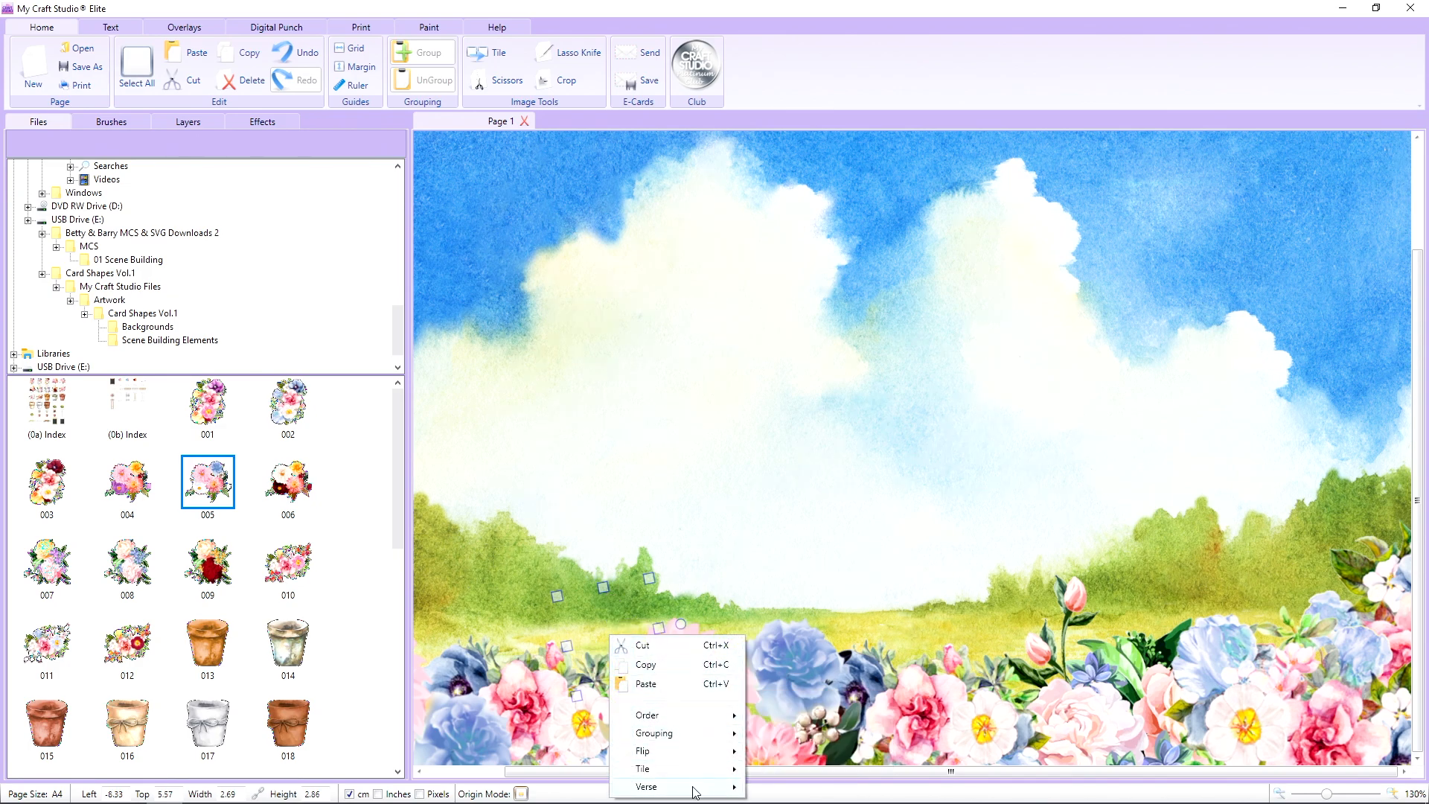
mouse_move(682, 716)
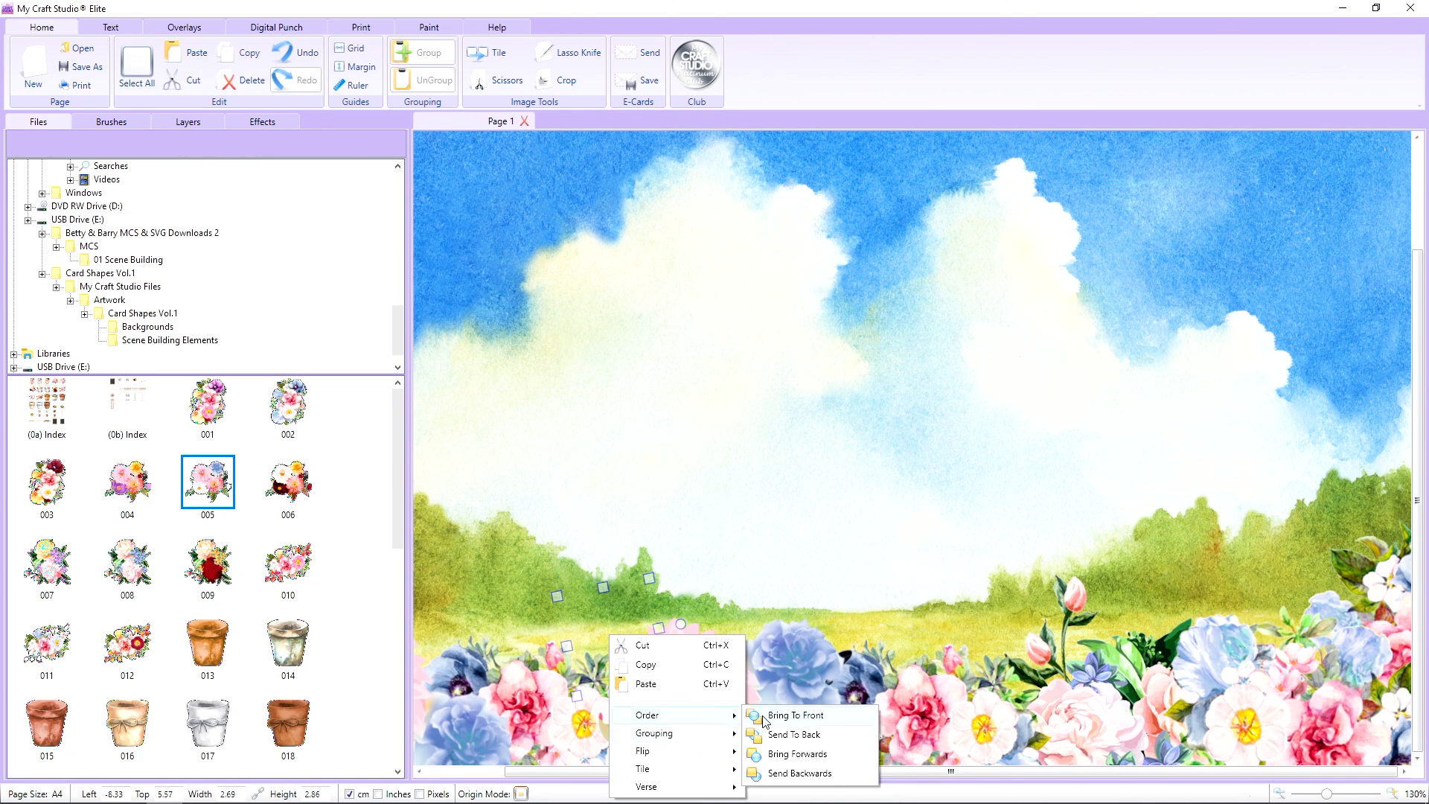
click(793, 767)
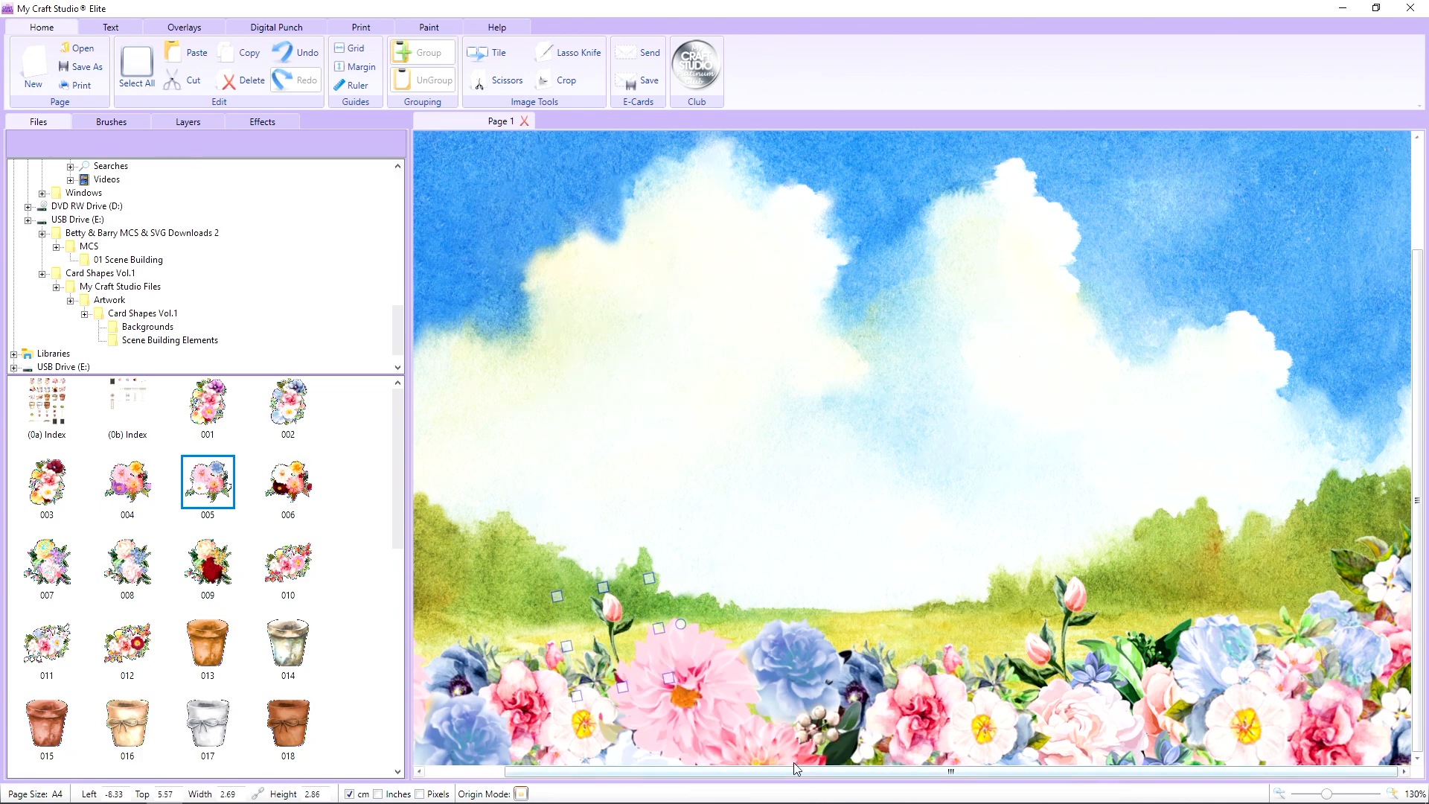
drag(685, 630, 708, 689)
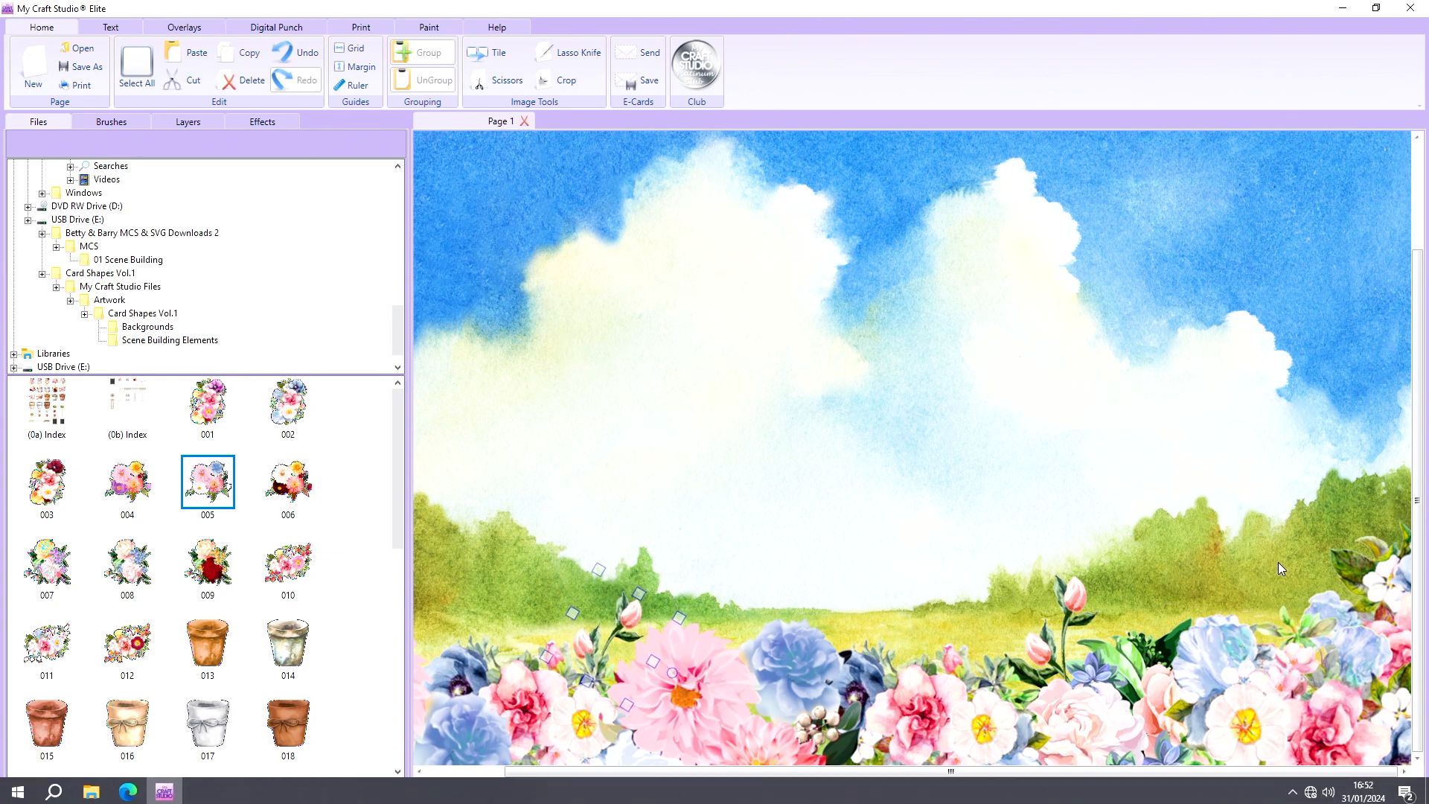
Step: Duplicate the rotated 002 cluster from the middle of the border with copy and paste, and move the copy down over the border's left part
mouse_move(1328, 796)
mouse_down()
mouse_move(1299, 795)
mouse_move(1336, 795)
mouse_up()
scroll(1241, 551, down, 1)
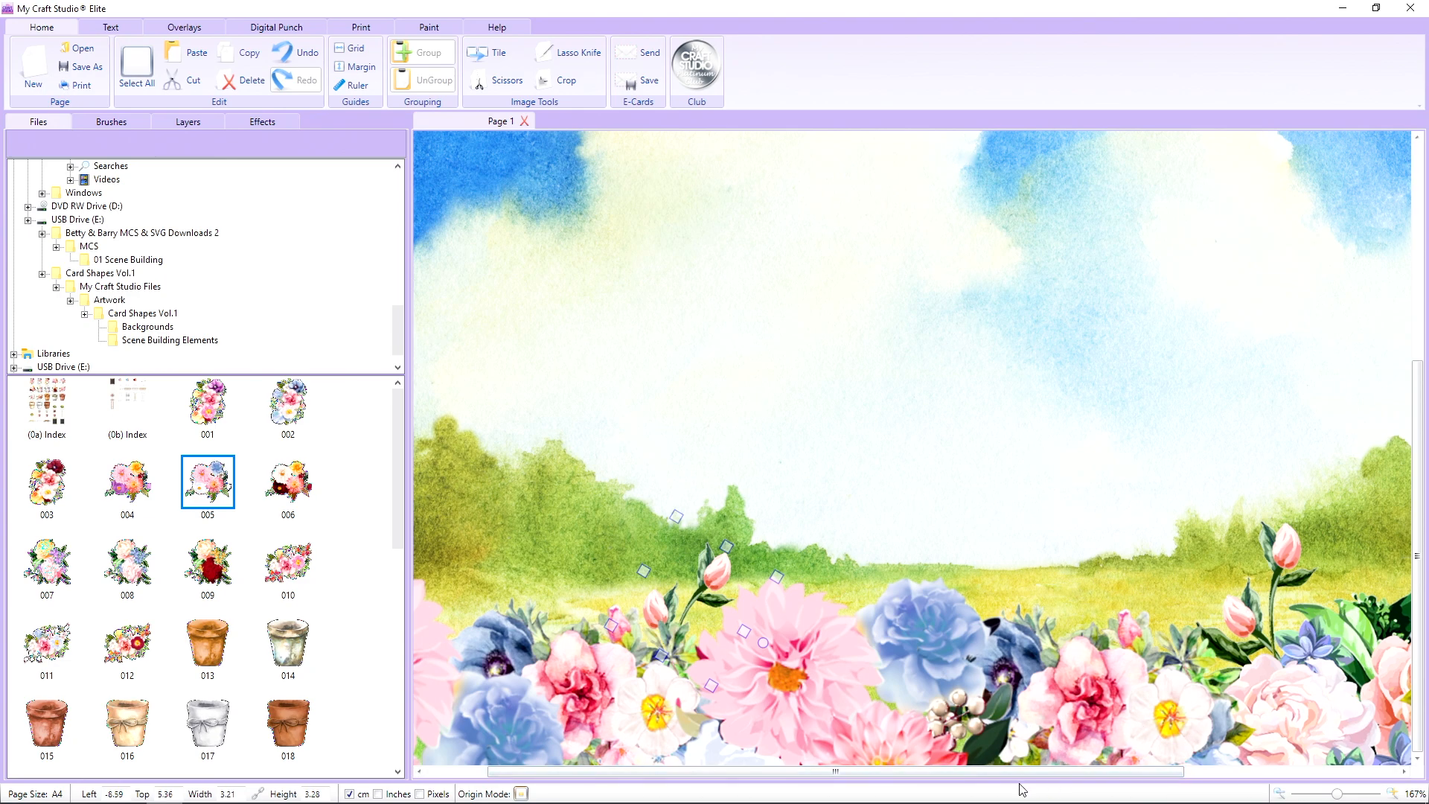
mouse_move(1026, 771)
mouse_down()
mouse_move(1306, 735)
mouse_move(1030, 771)
mouse_up()
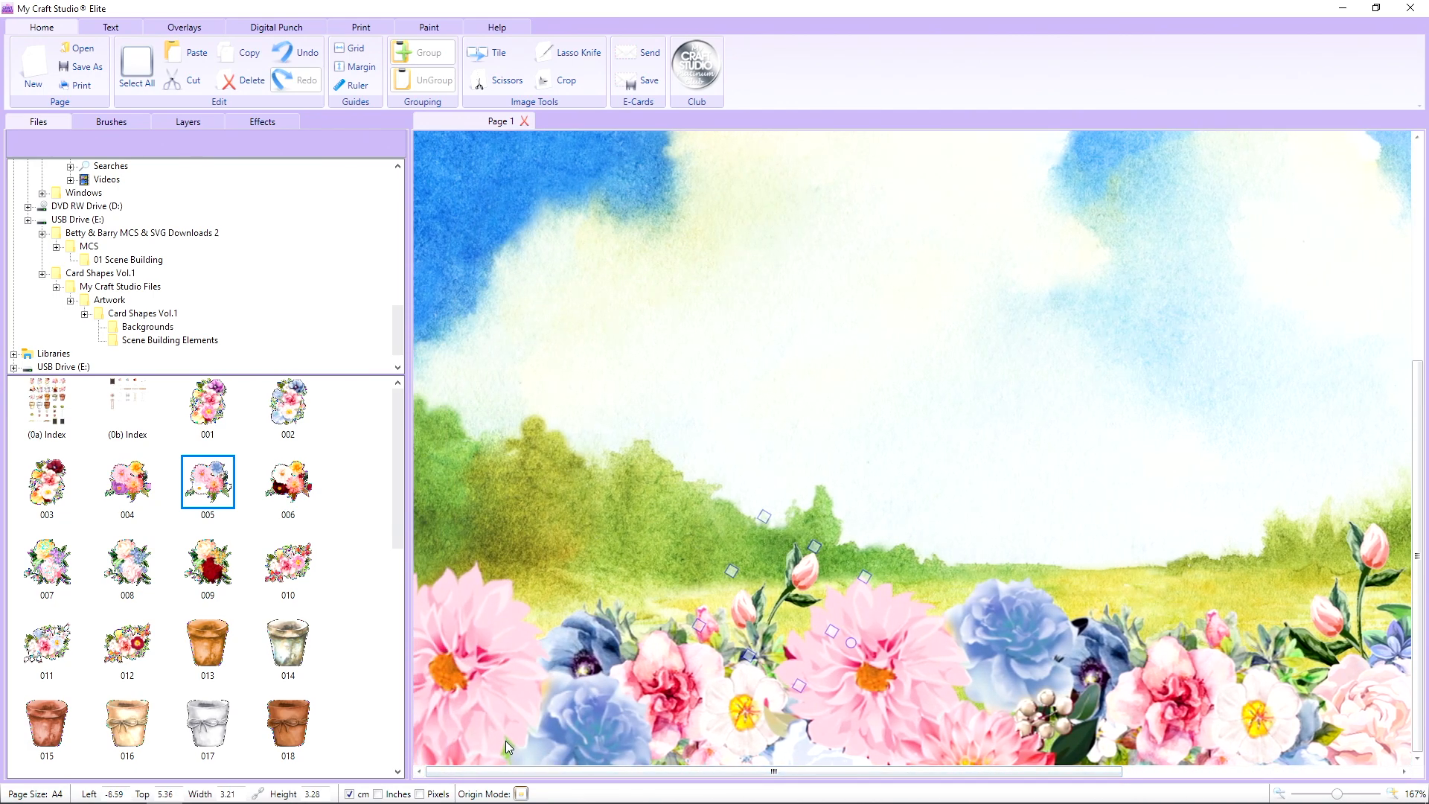
click(1185, 683)
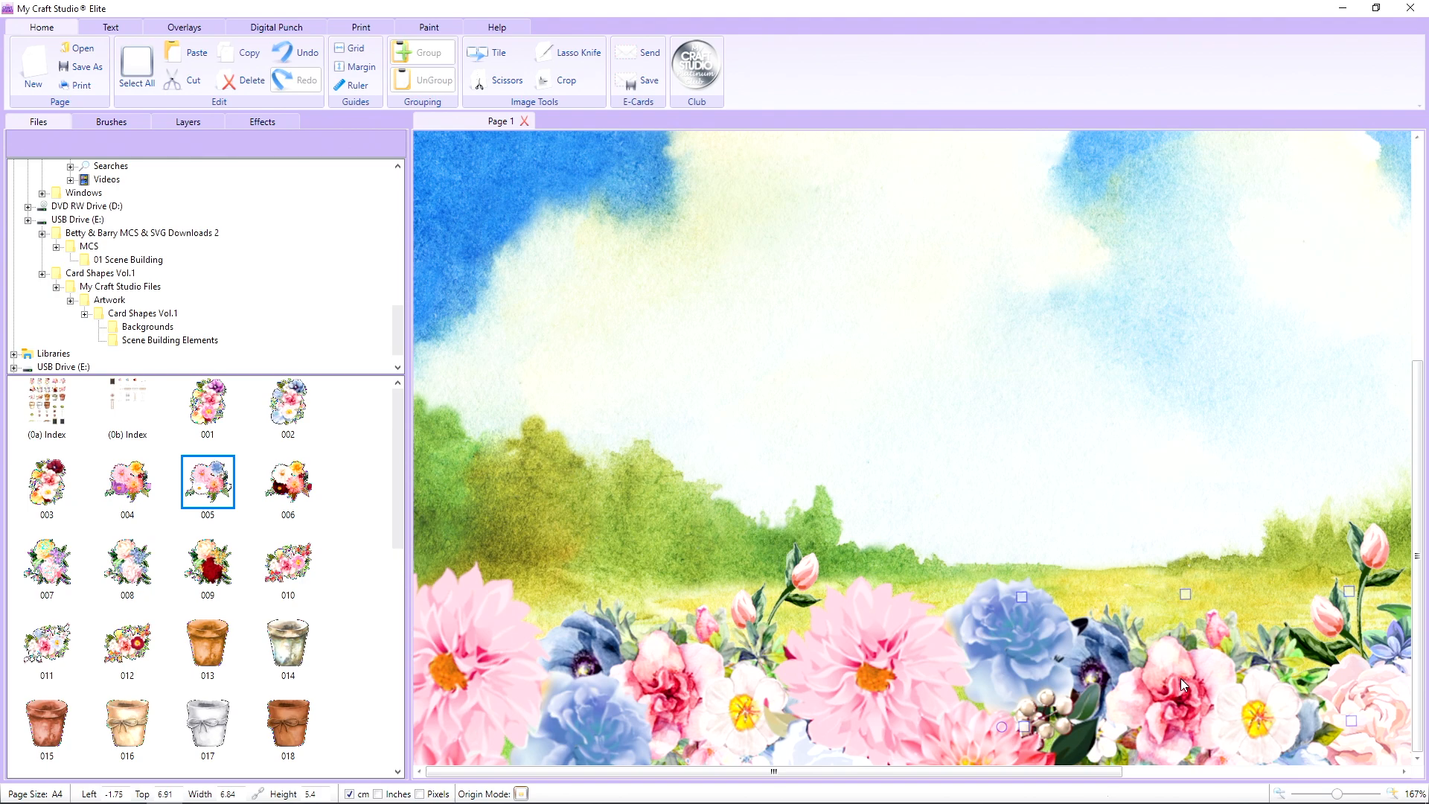
right_click(1180, 677)
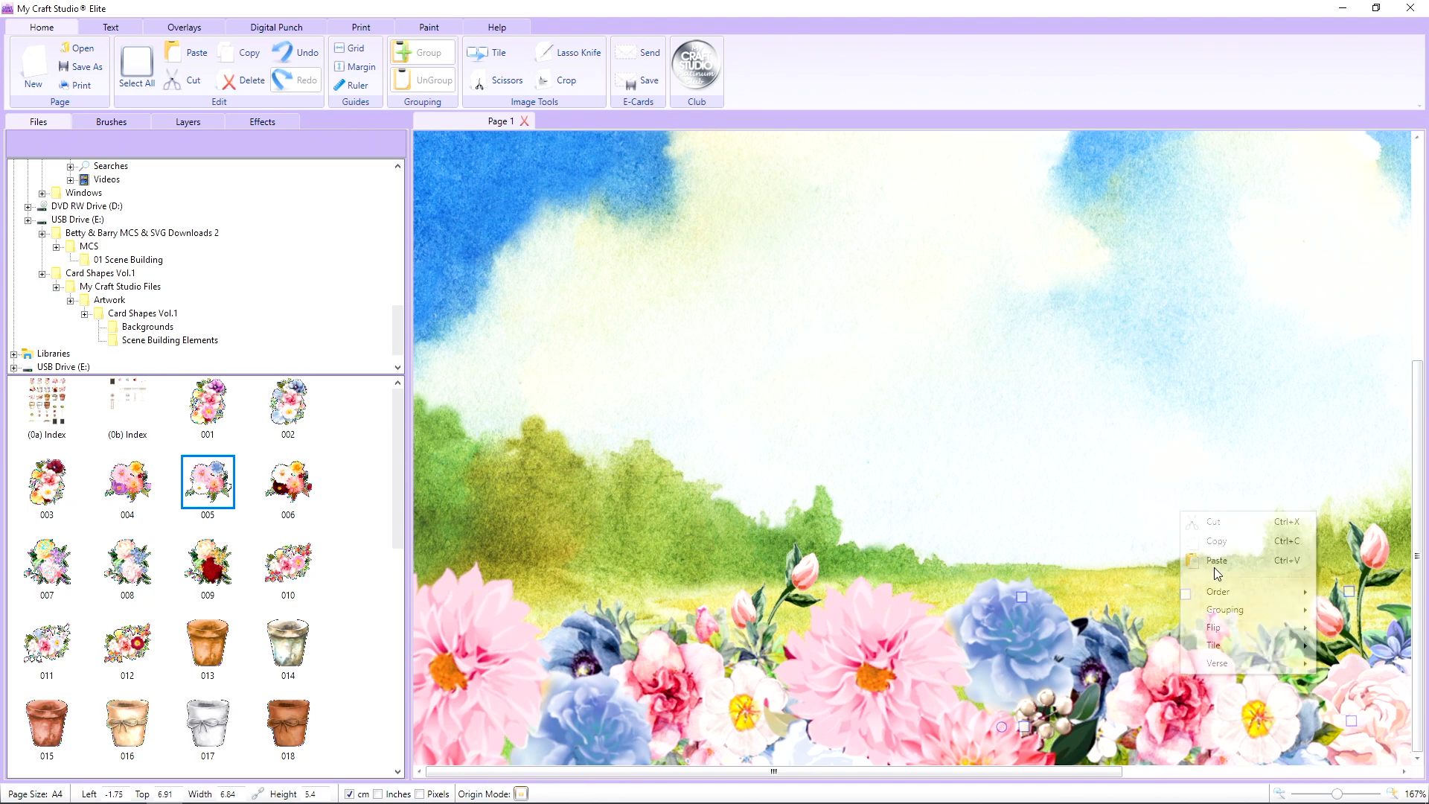
right_click(1173, 718)
click(1212, 601)
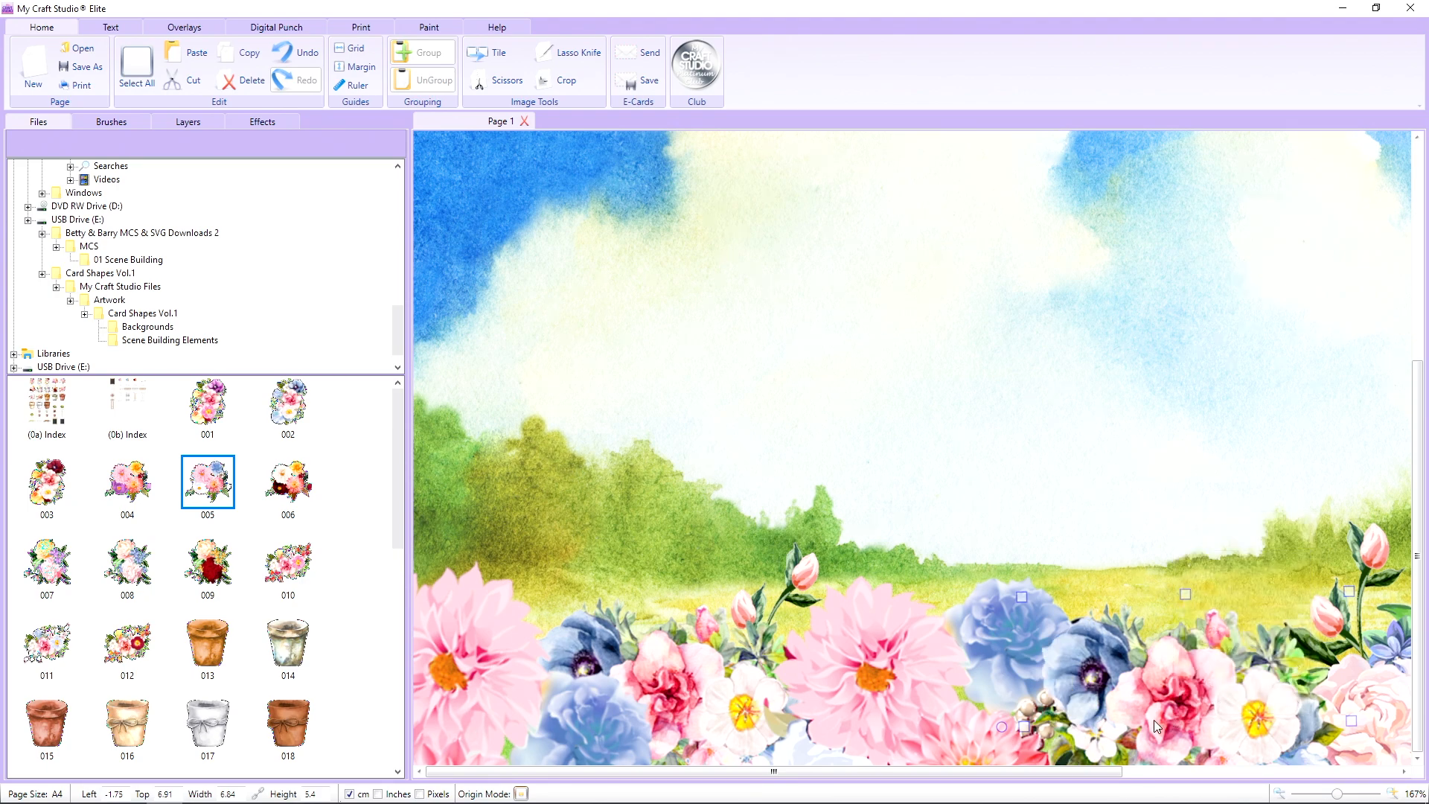
drag(1154, 721, 667, 803)
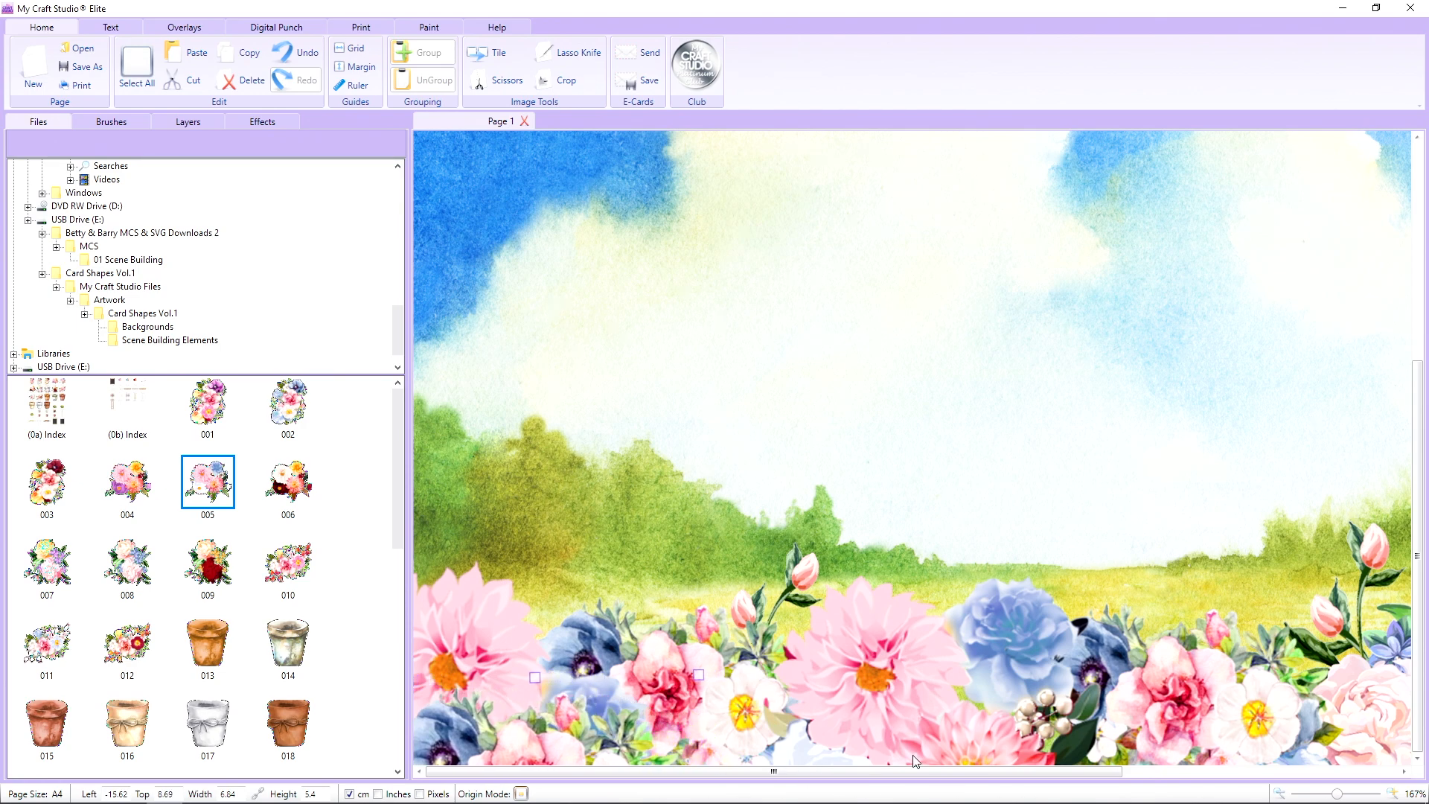
Step: Select all elements on the page and group them into one object
drag(1057, 772, 1005, 777)
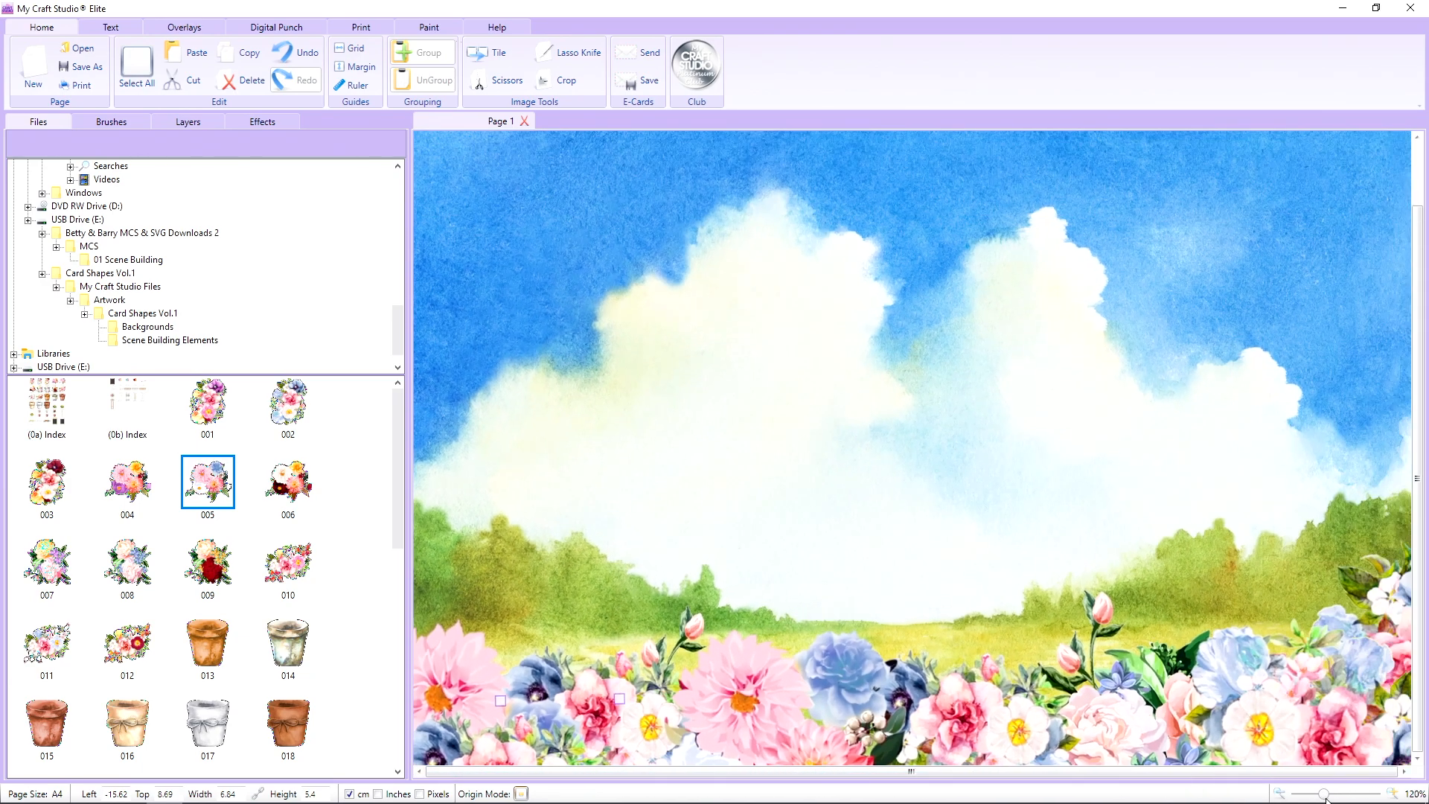
drag(1338, 793, 1316, 793)
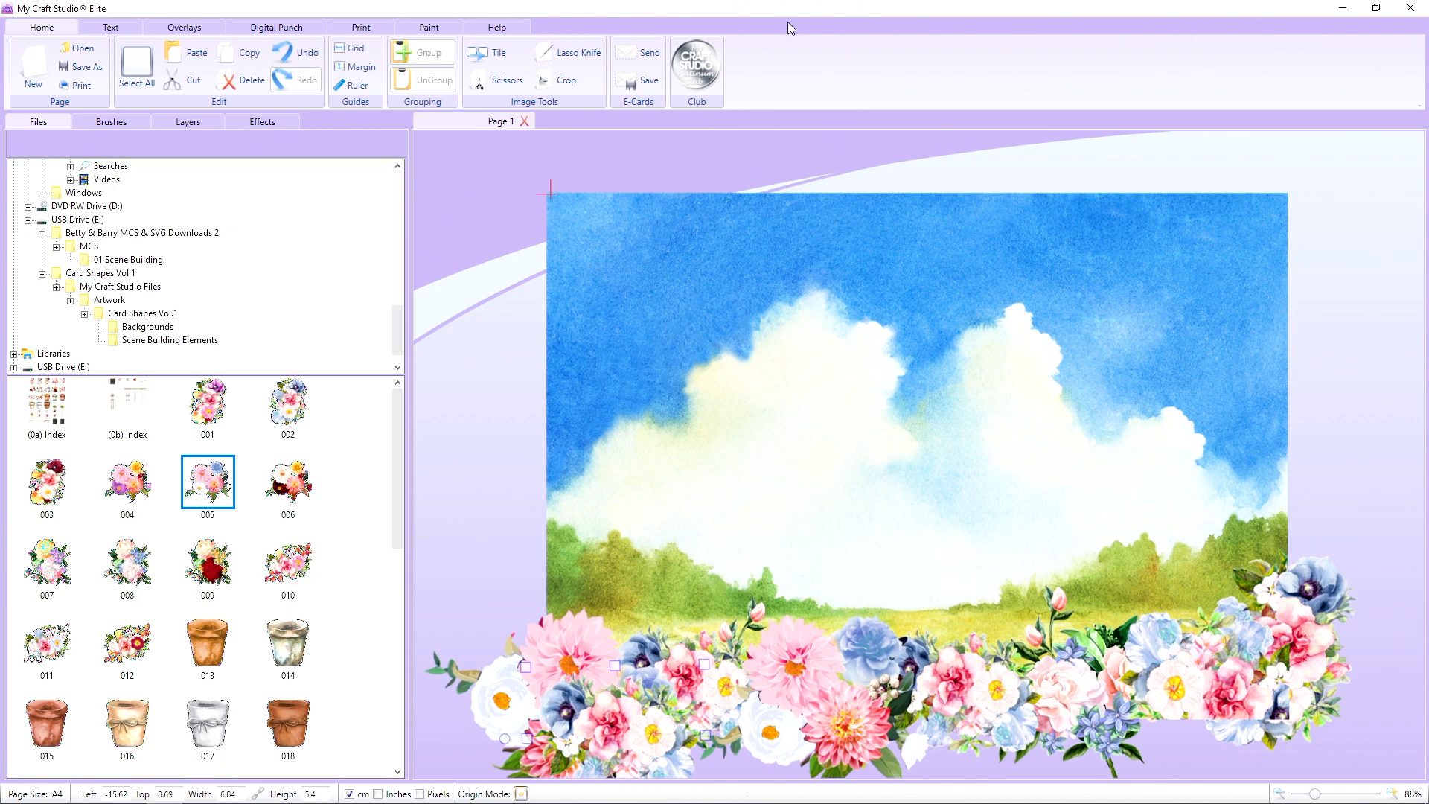
click(138, 74)
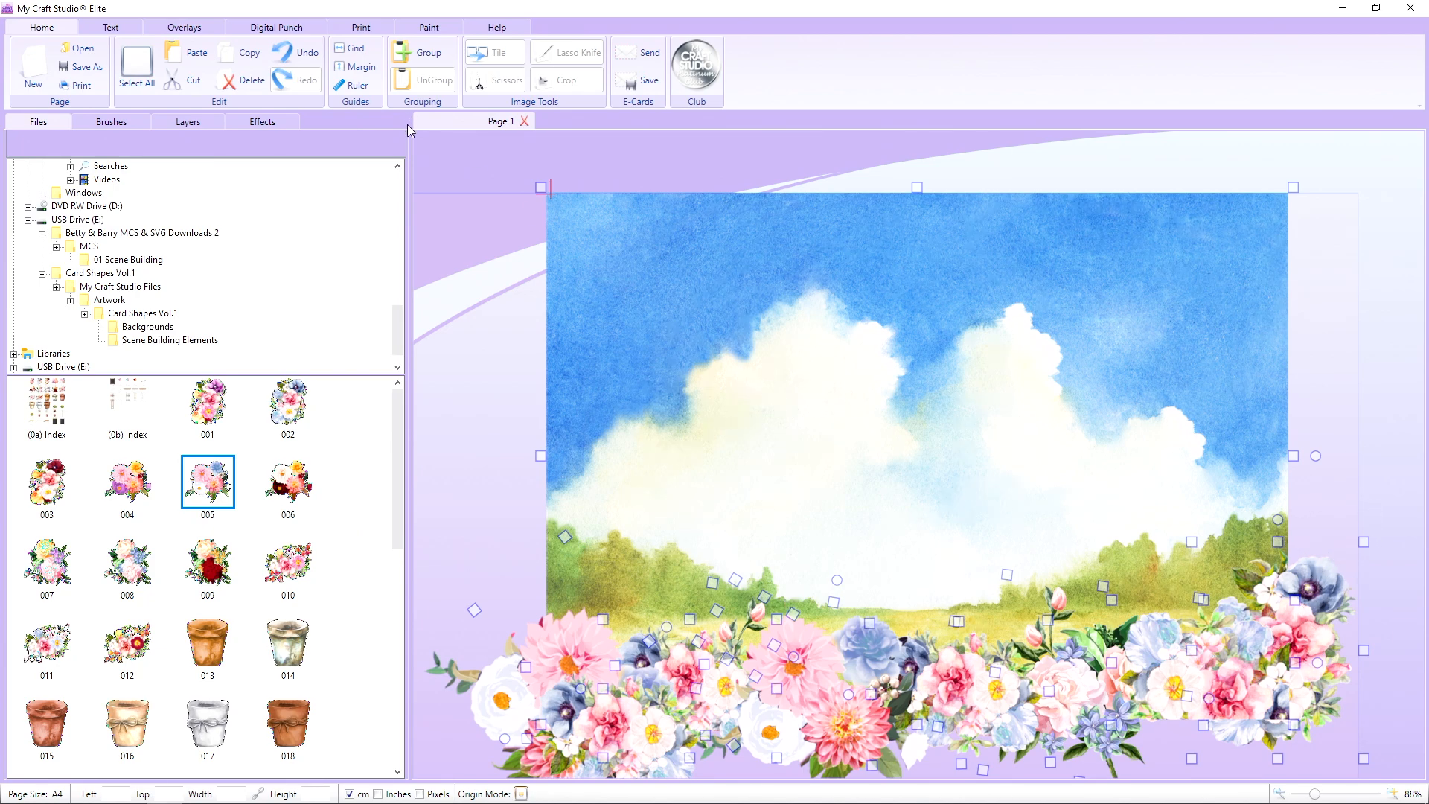
click(423, 52)
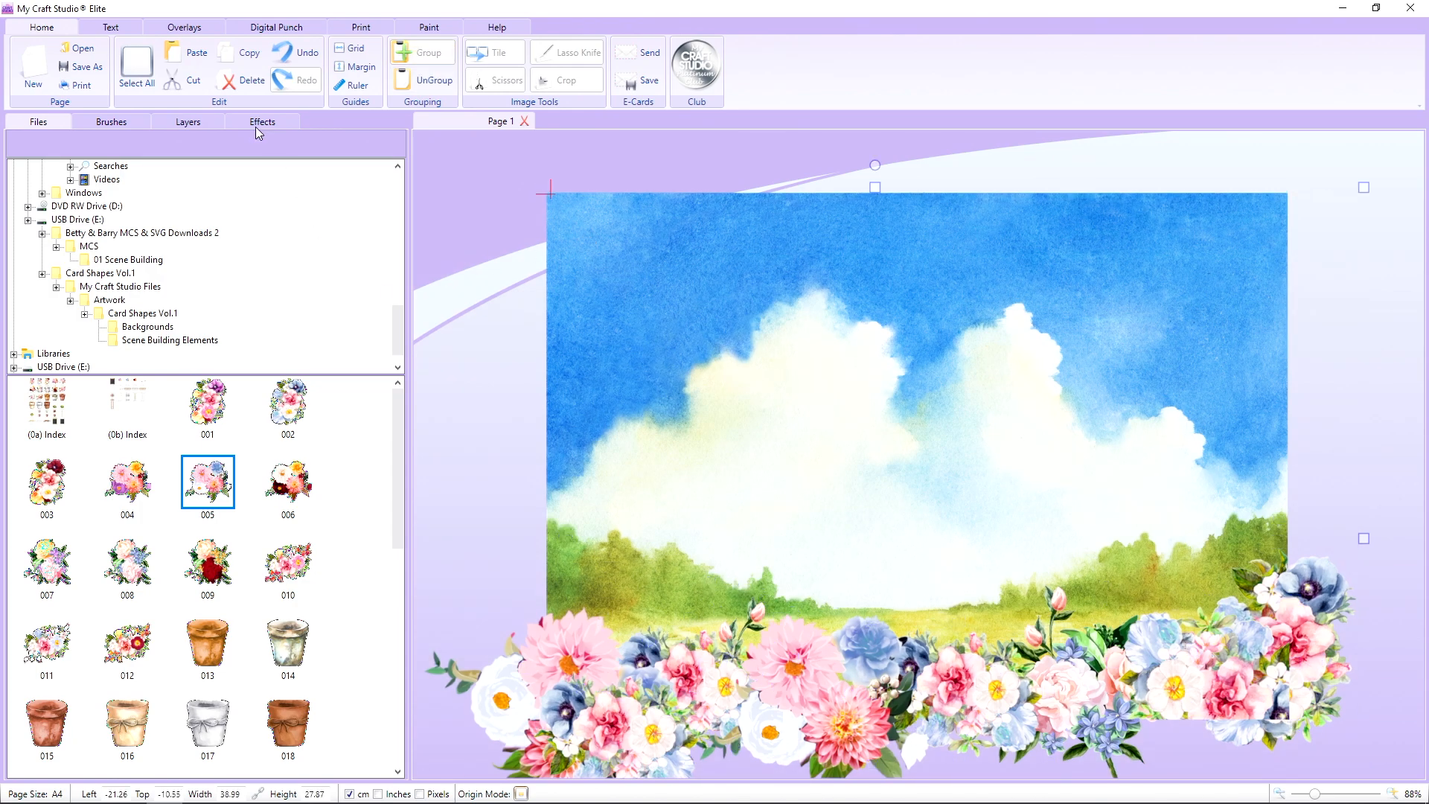
Step: Reduce the opacity of the grouped scene to 78
click(203, 122)
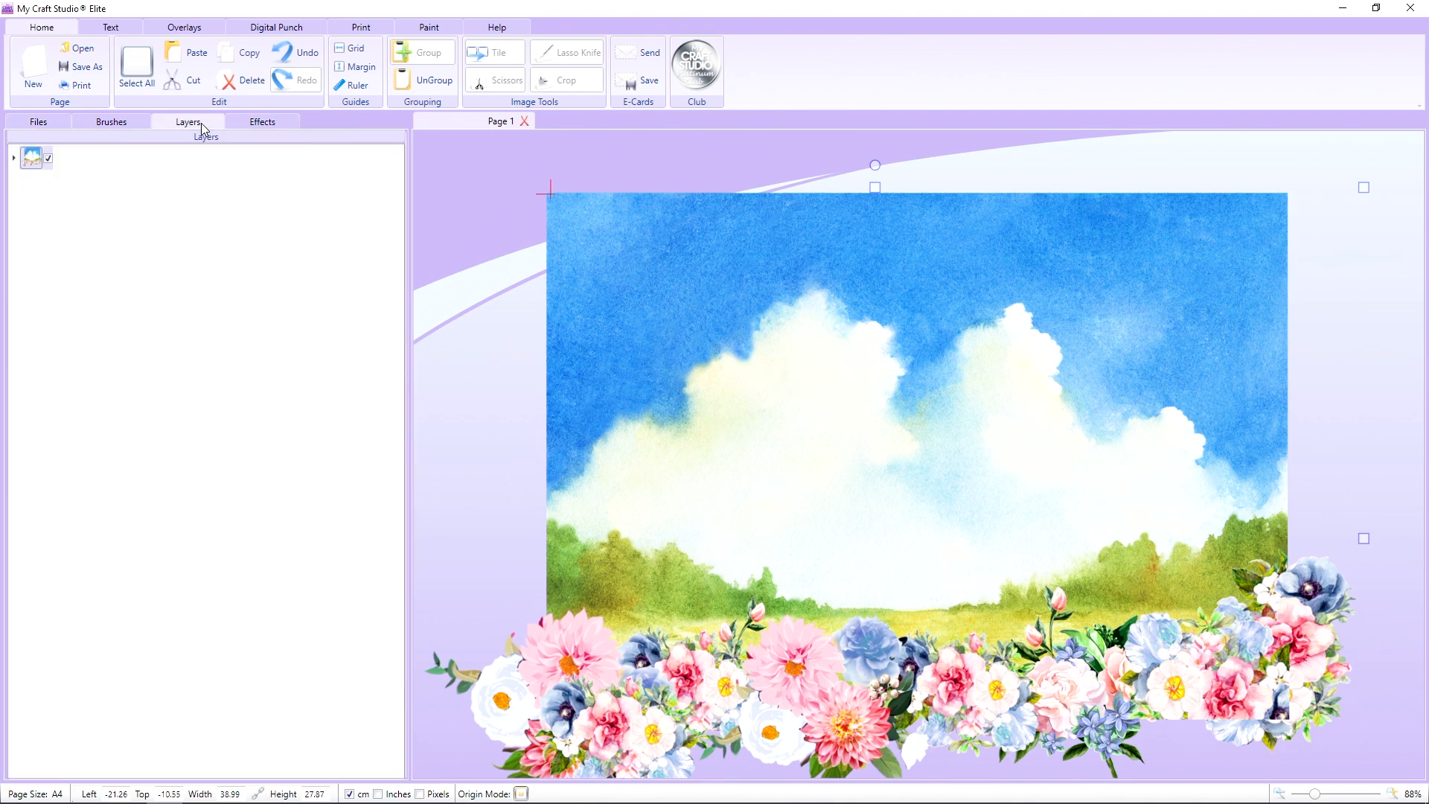
click(262, 121)
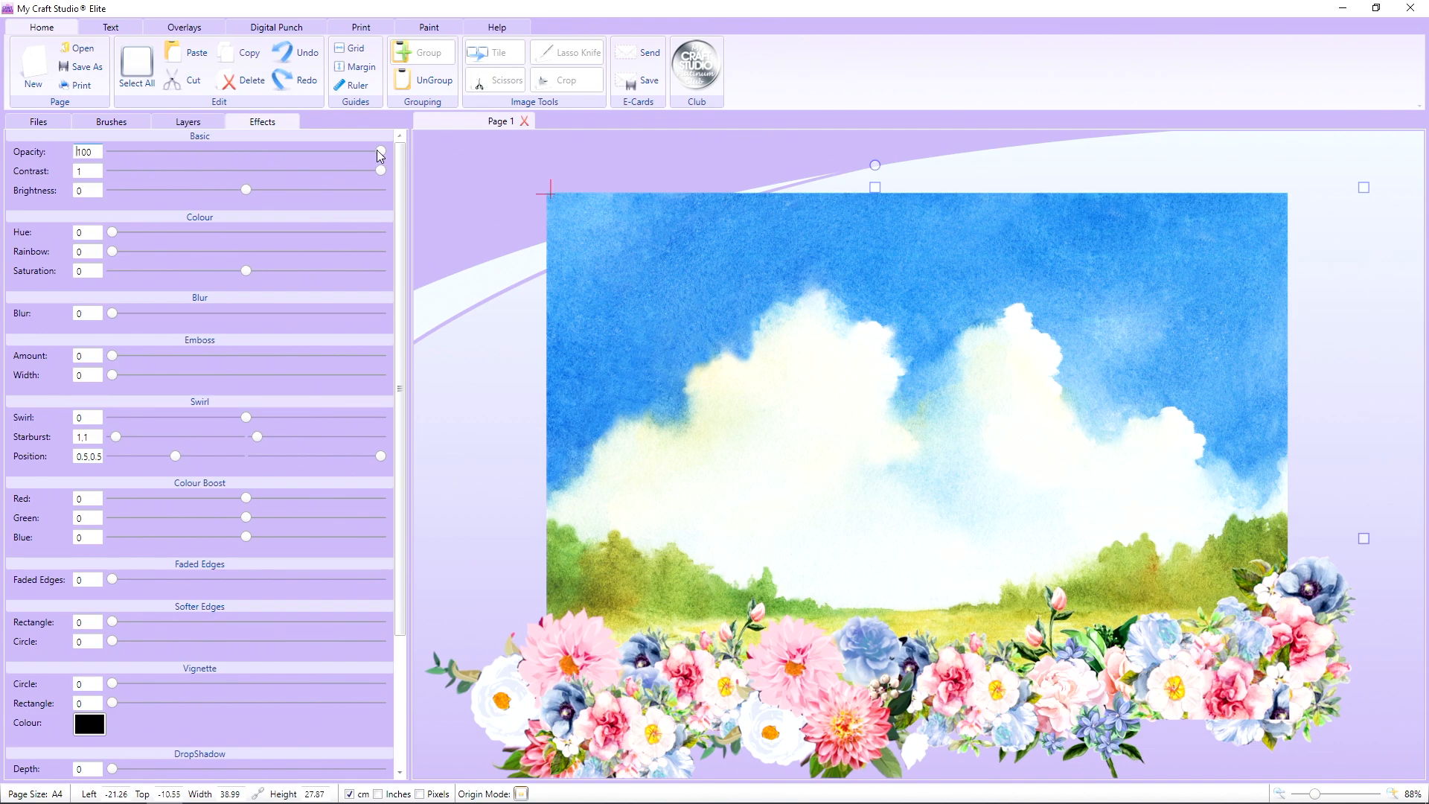
drag(381, 154, 325, 156)
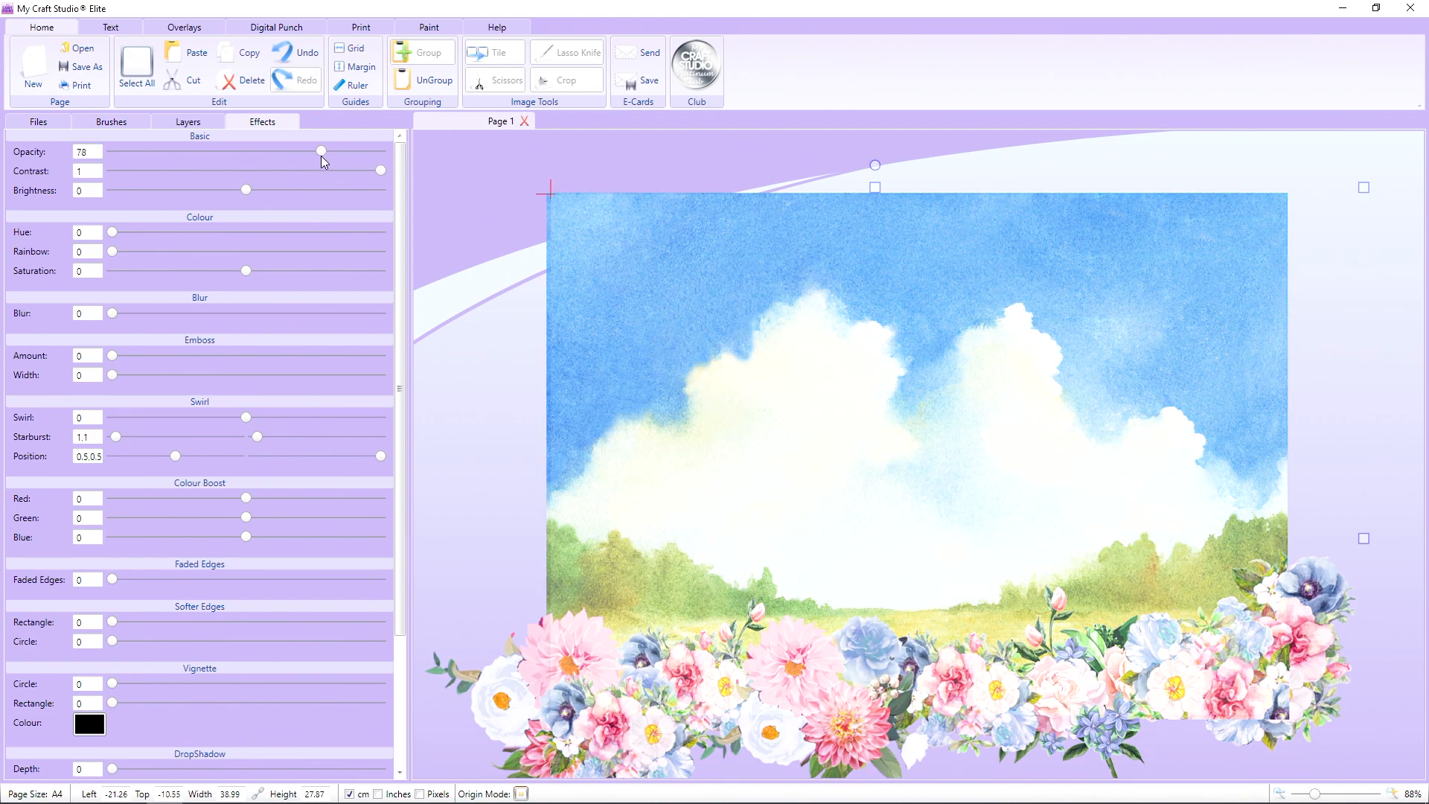